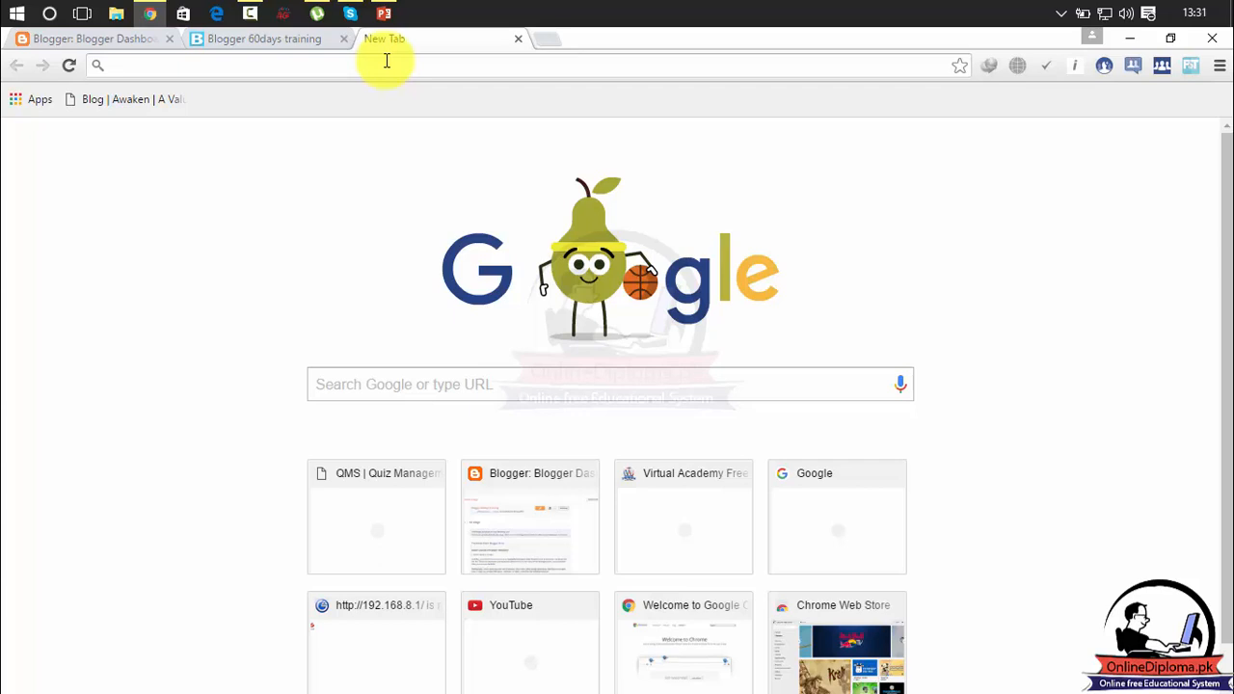
Switch to the Blogger 60days training site and open its Contact page
click(304, 43)
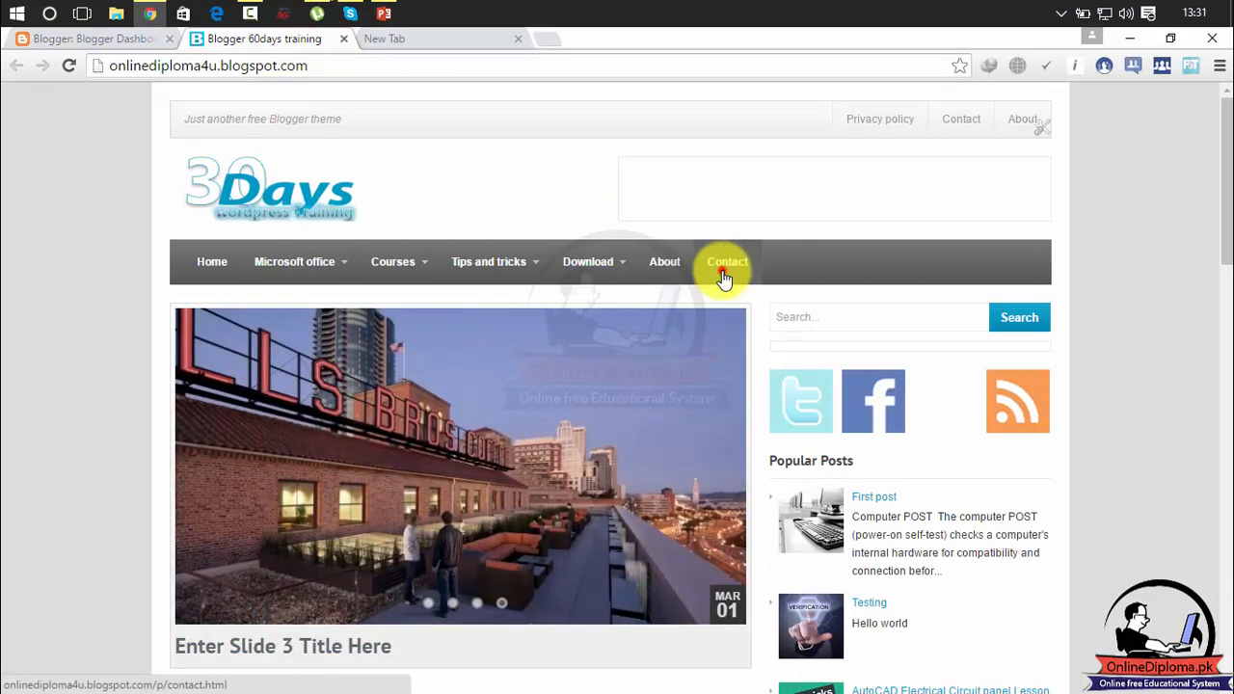
click(723, 265)
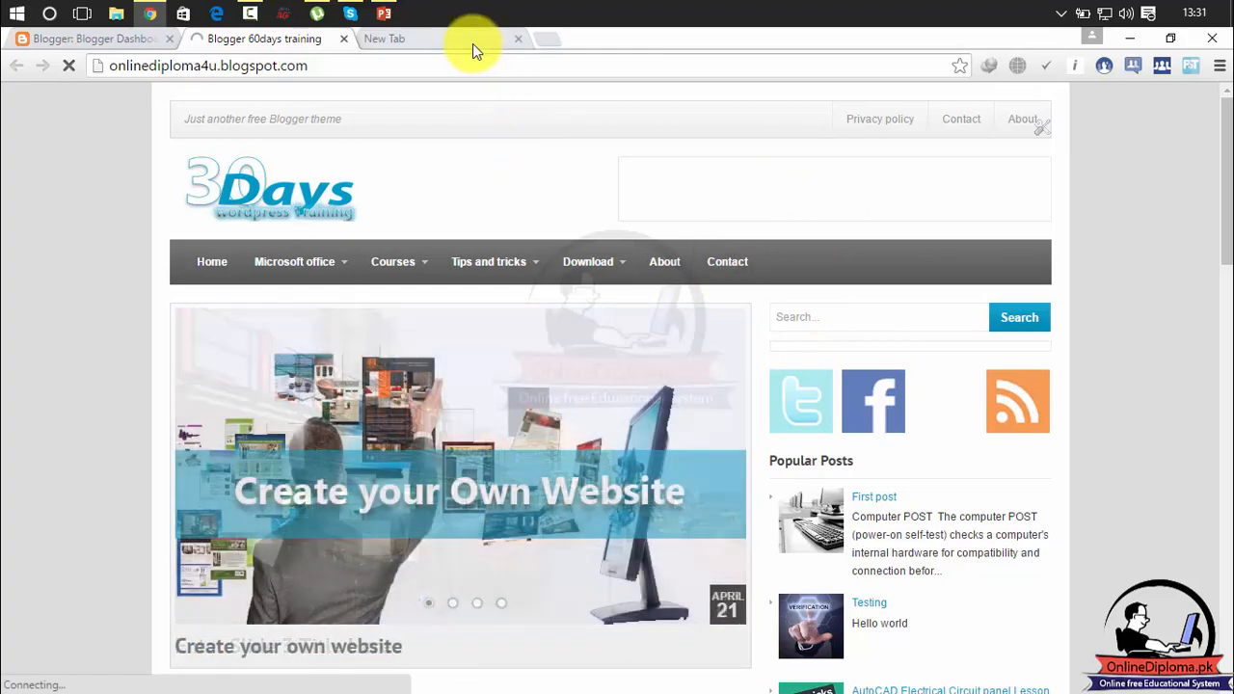
Search Google for foxyform in the empty browser tab and open the Foxyform.com contact form builder
click(472, 44)
click(468, 67)
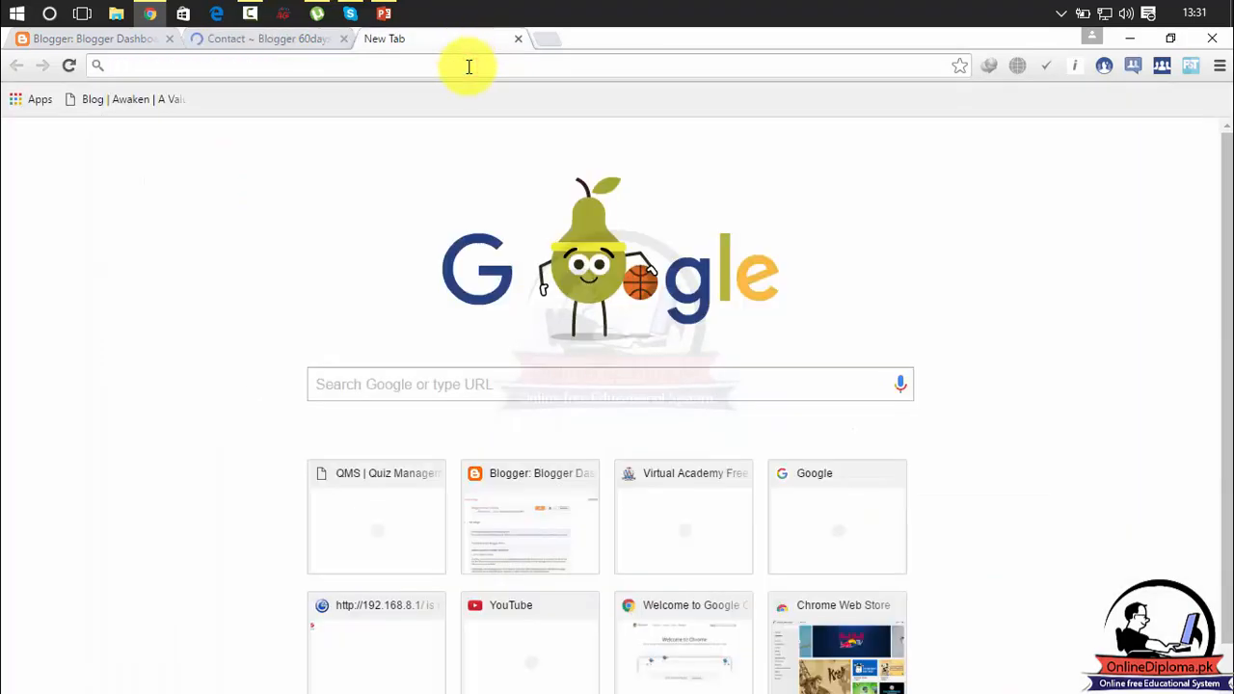
text(foxyform)
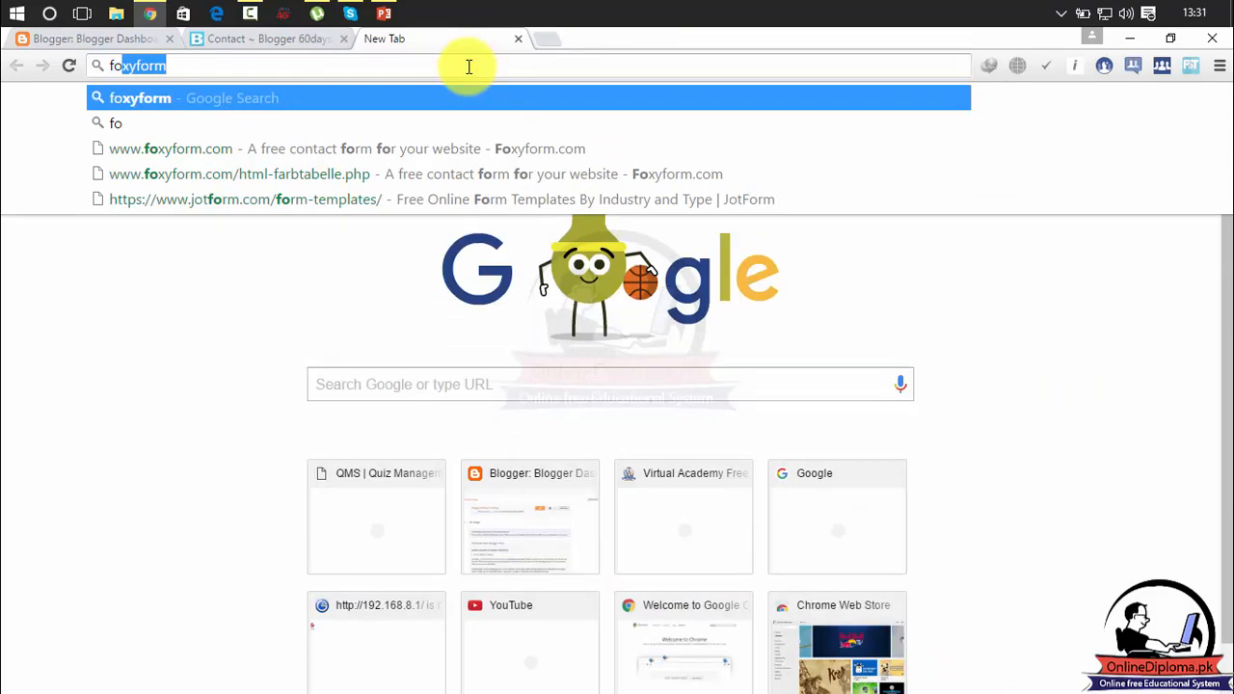
key(Return)
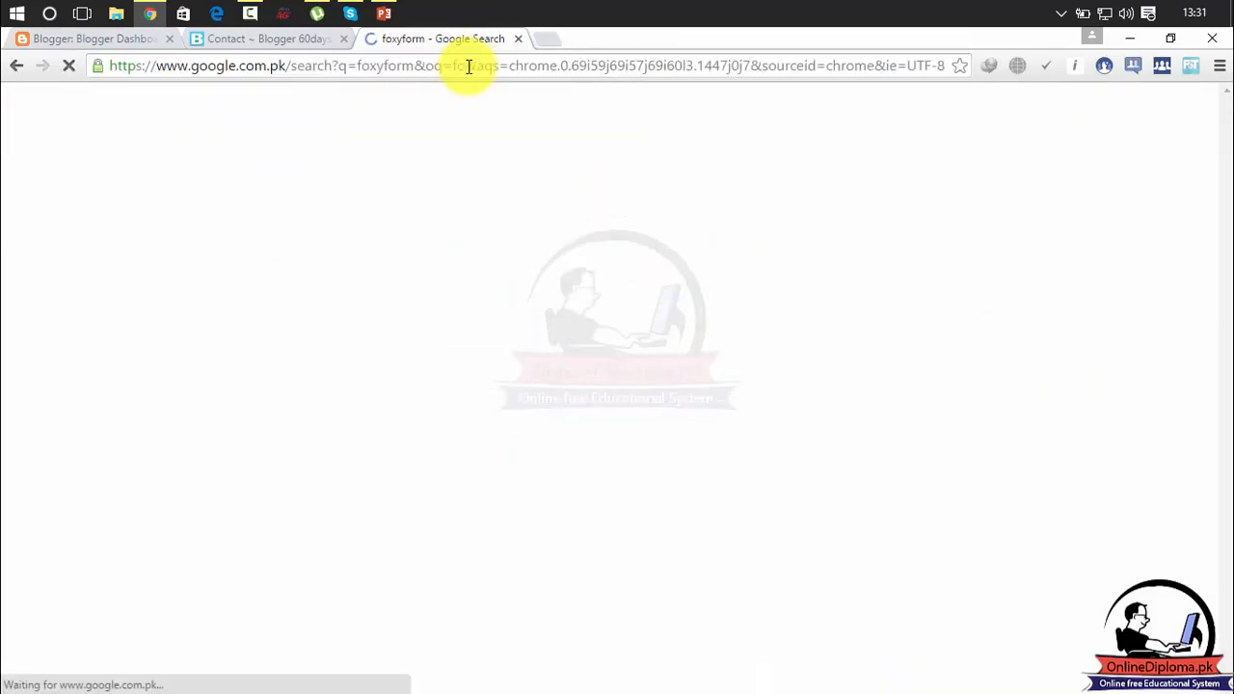
click(301, 248)
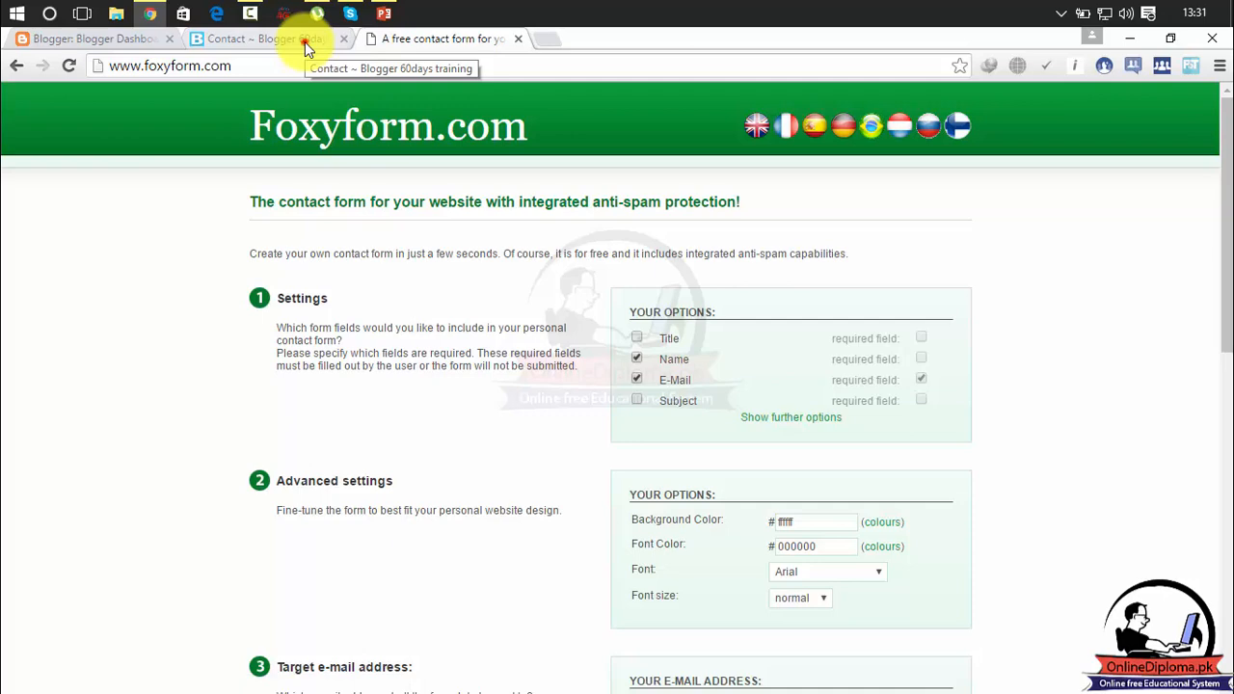
Check the blog's Contact page, then include the Subject field in the Foxyform form and show the further field options
click(304, 42)
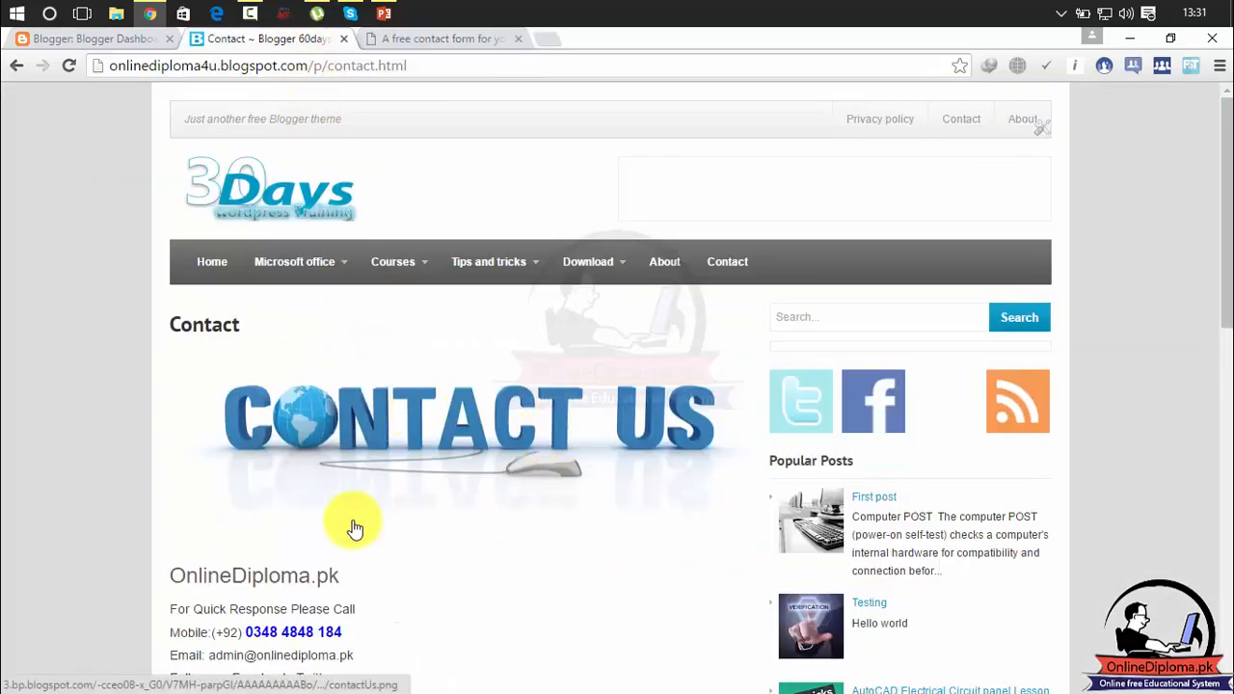
click(469, 40)
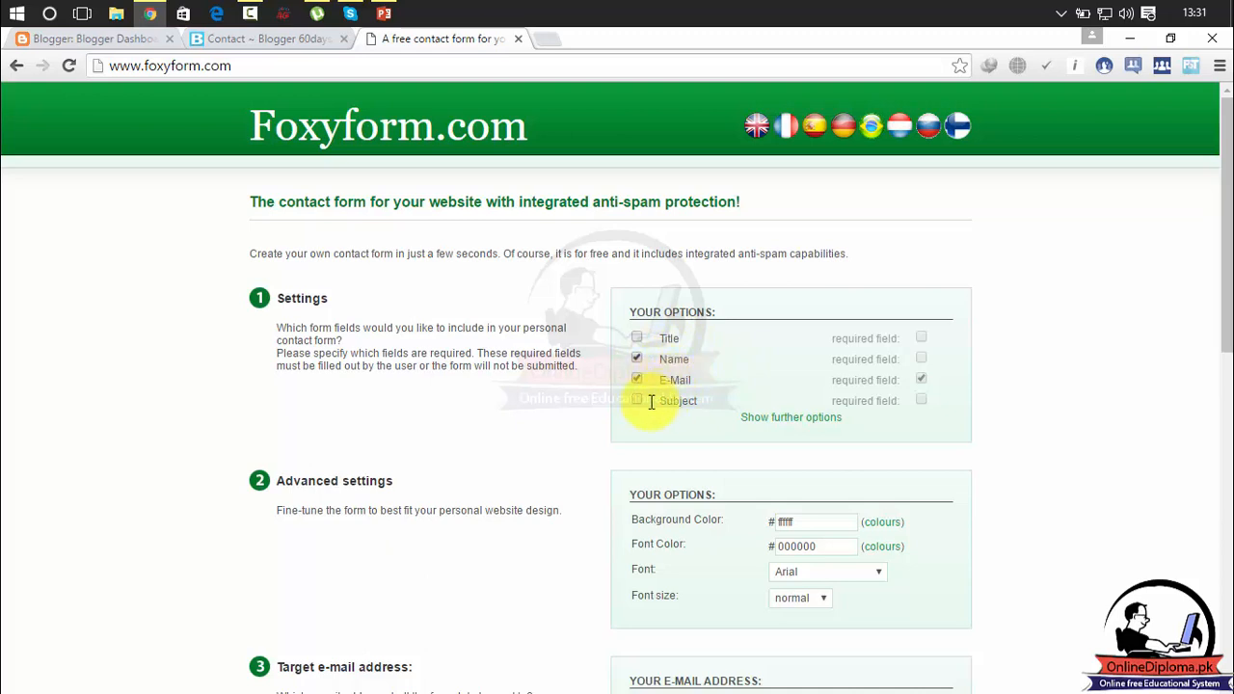
click(748, 420)
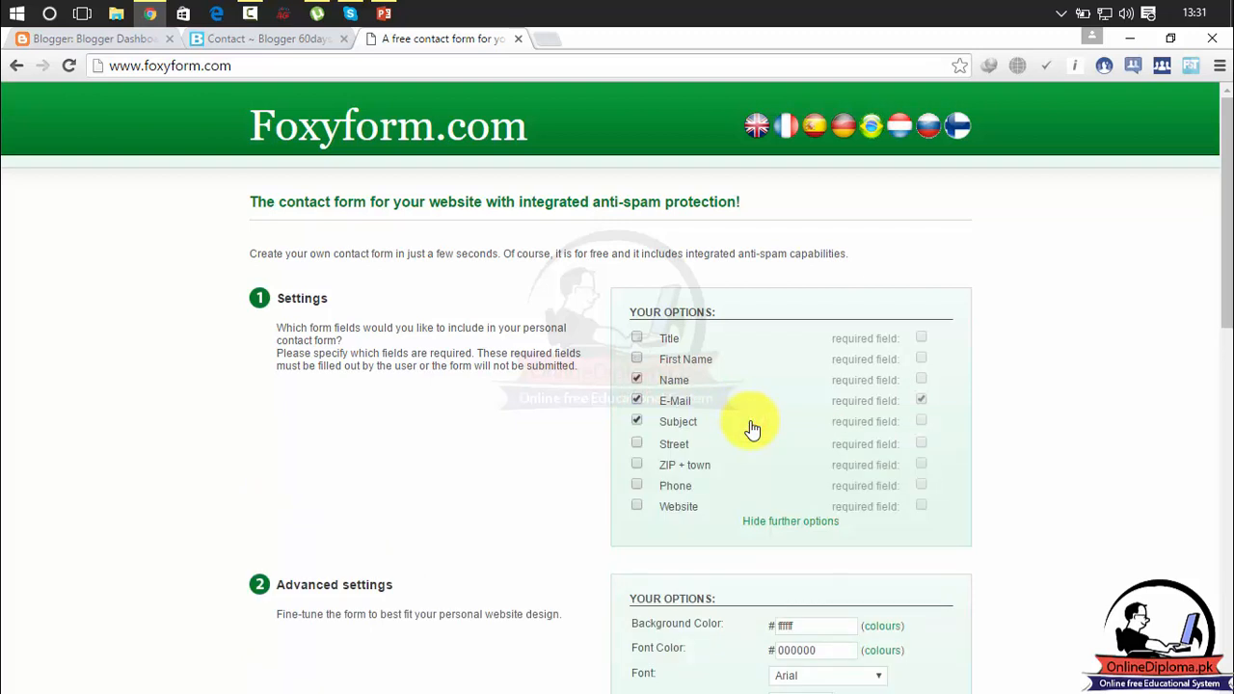
drag(1225, 234, 1209, 520)
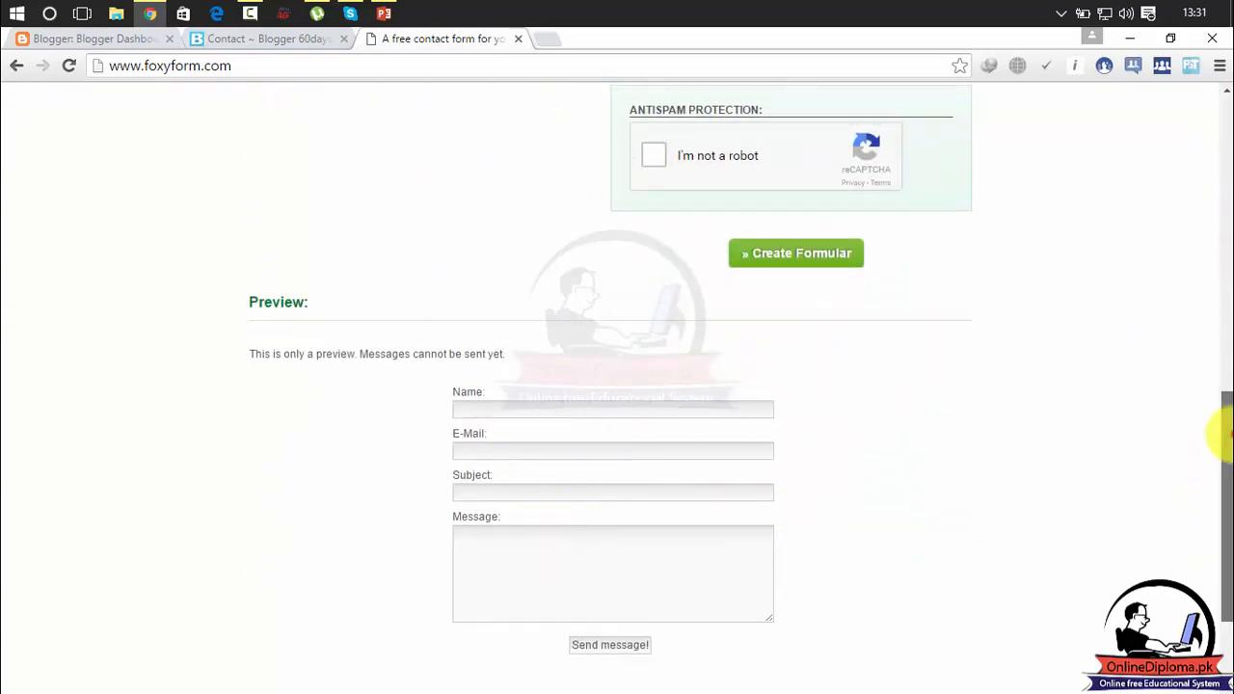
drag(1225, 433, 1224, 173)
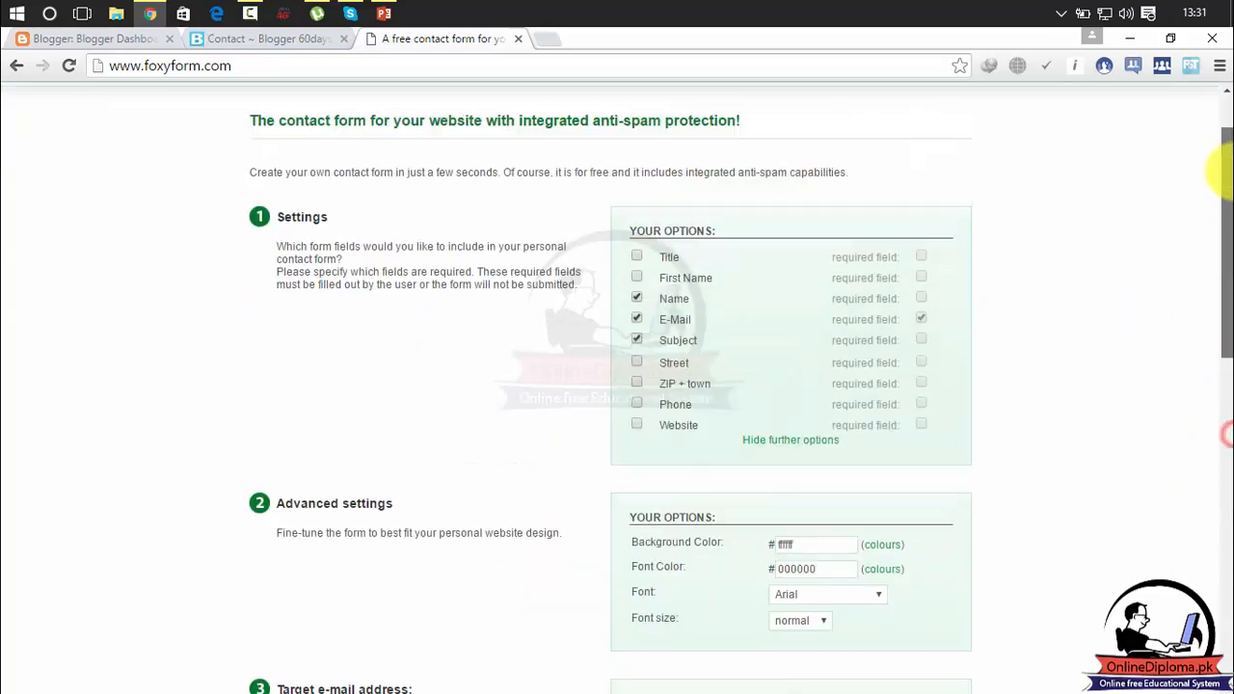
Exclude the E-Mail and Name fields from the contact form and include them again
click(636, 318)
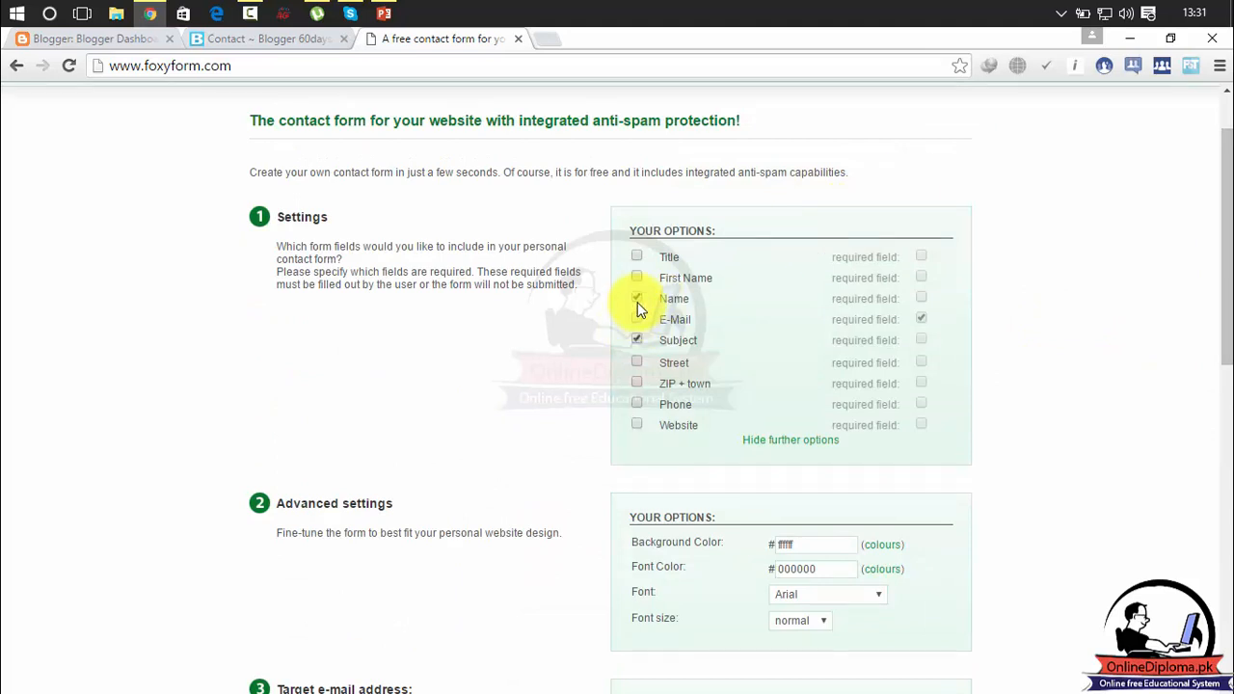
click(638, 299)
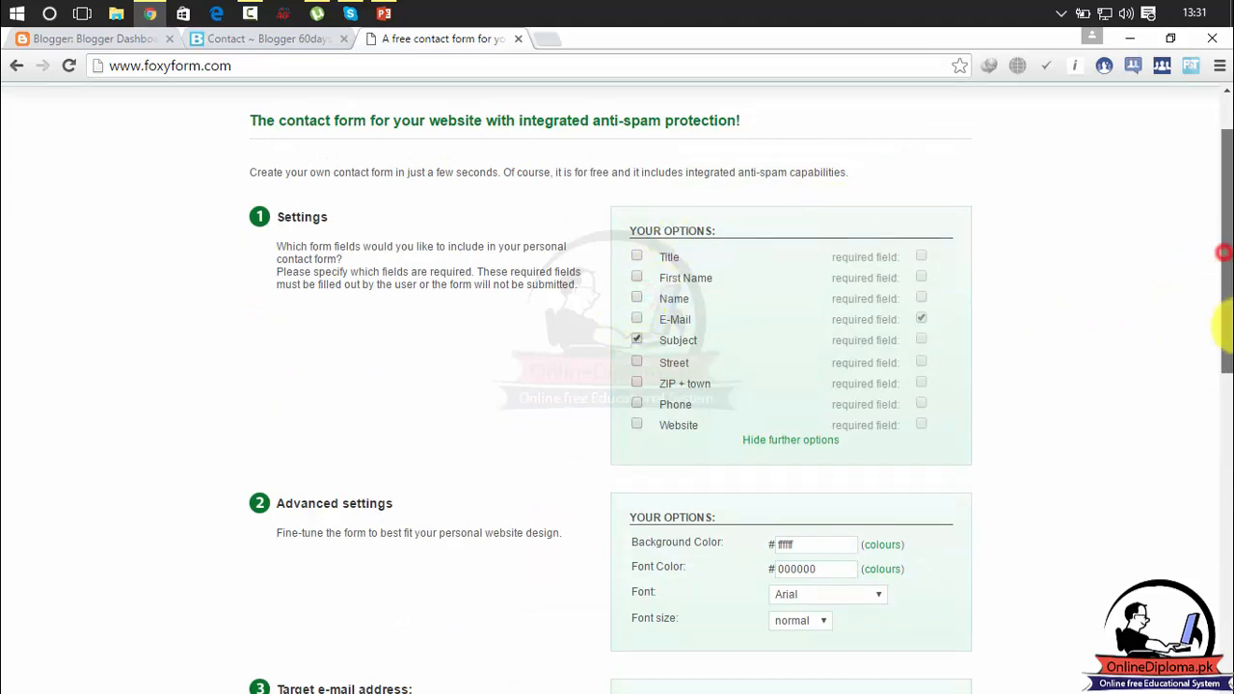
drag(1223, 252, 1226, 97)
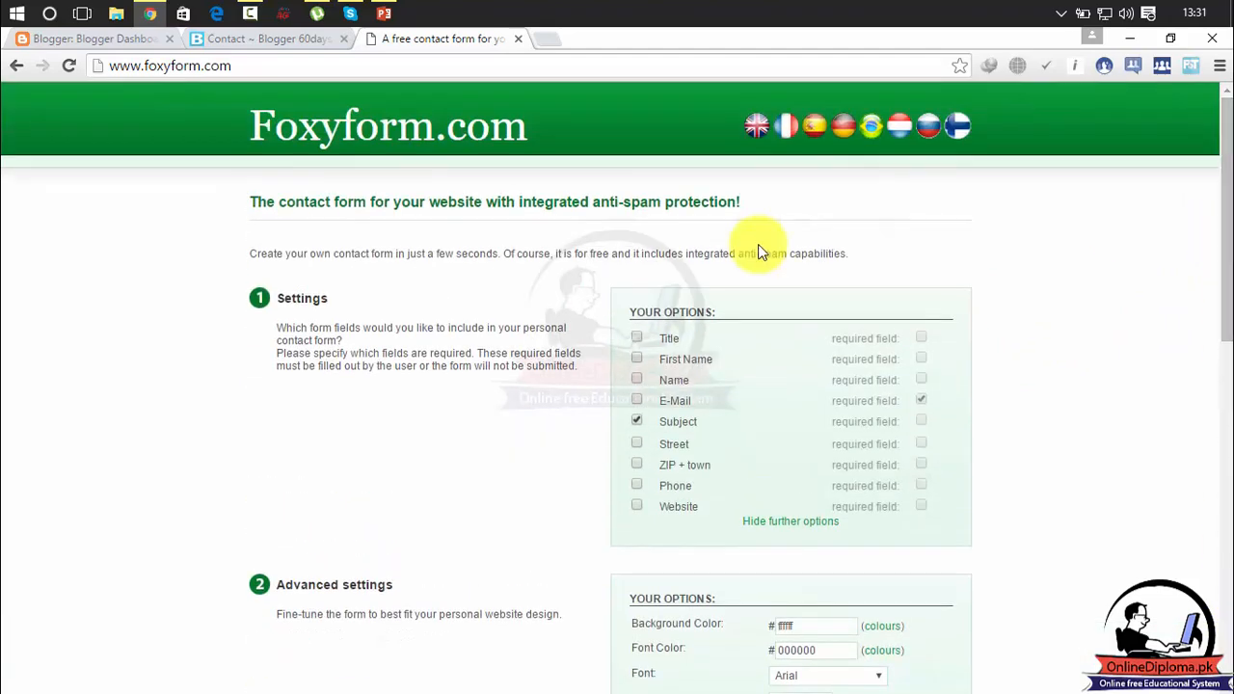
click(638, 379)
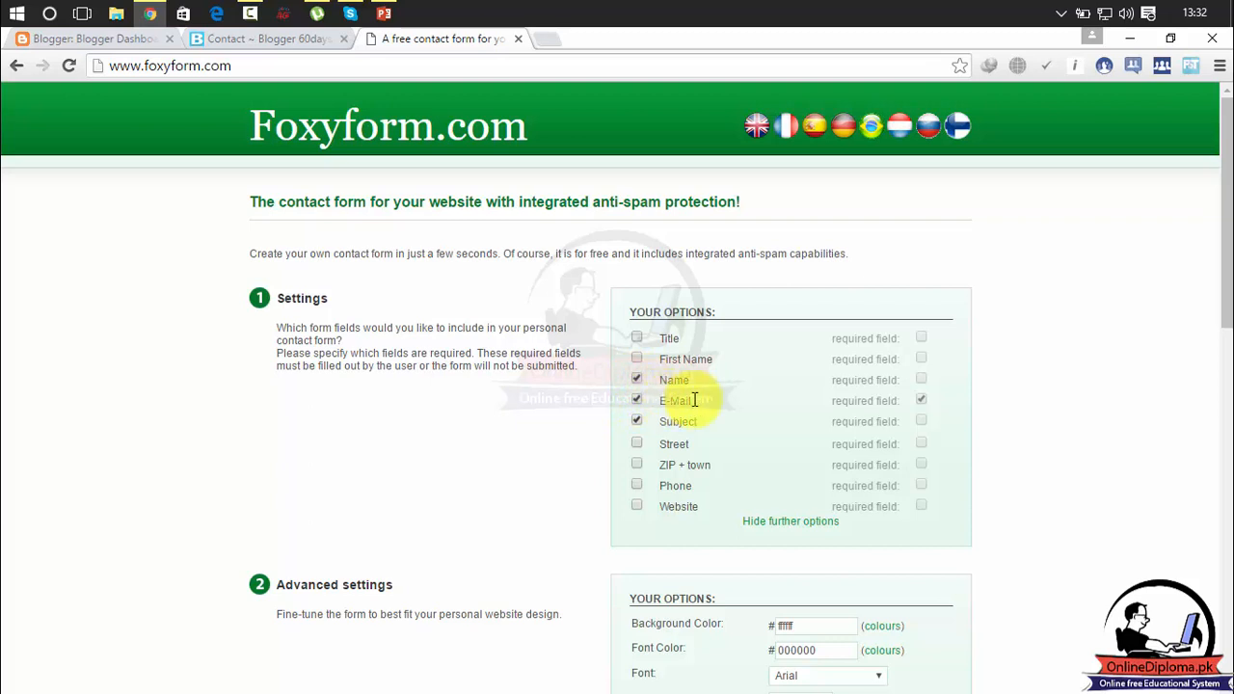
Make the Name field required in the form settings and review the form preview
click(922, 380)
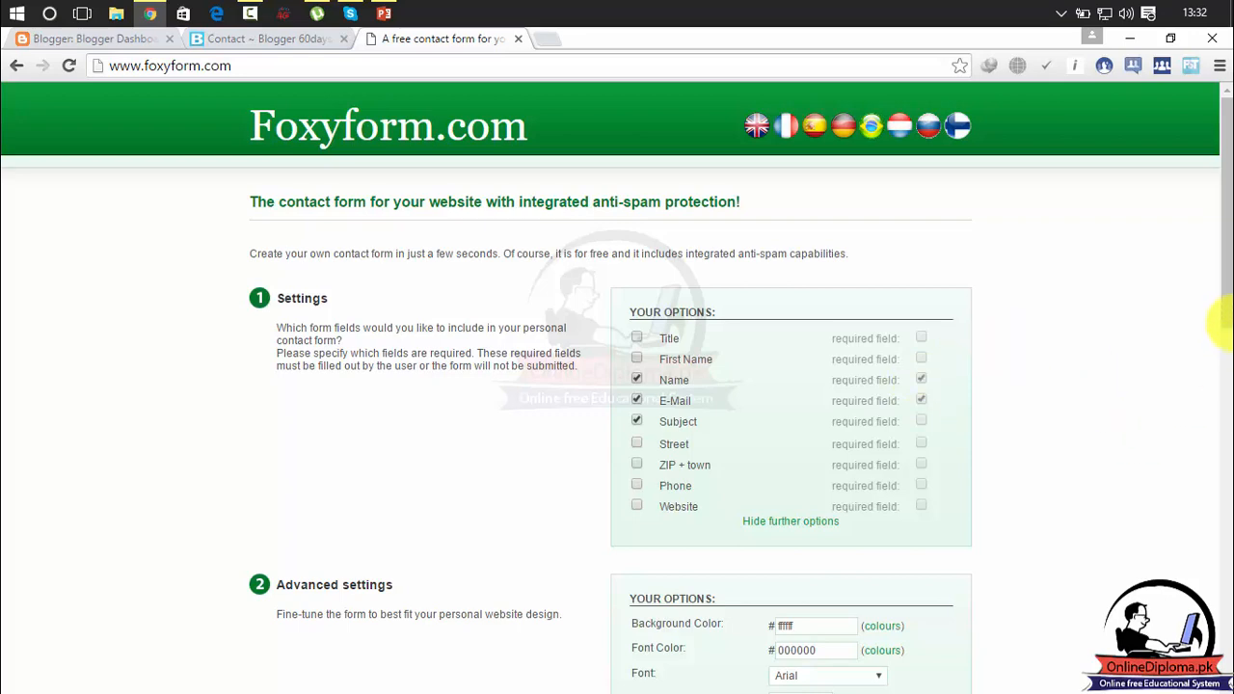
scroll(1224, 290, down, 2)
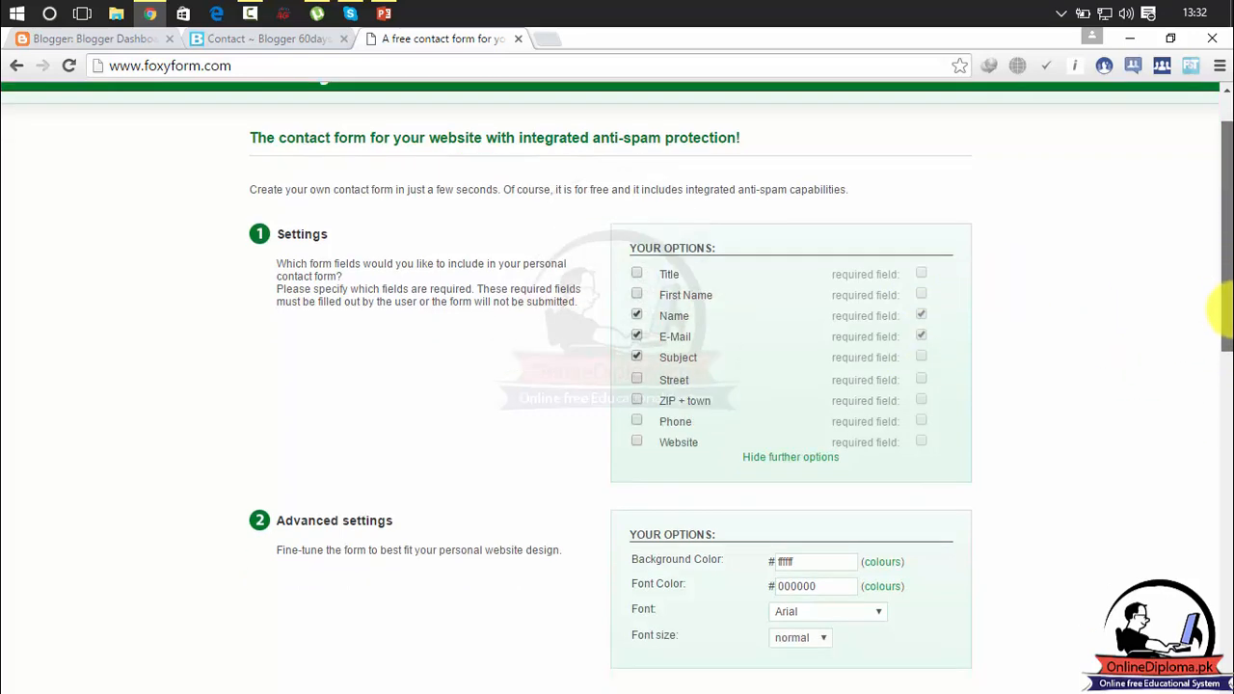
drag(1224, 346, 1207, 613)
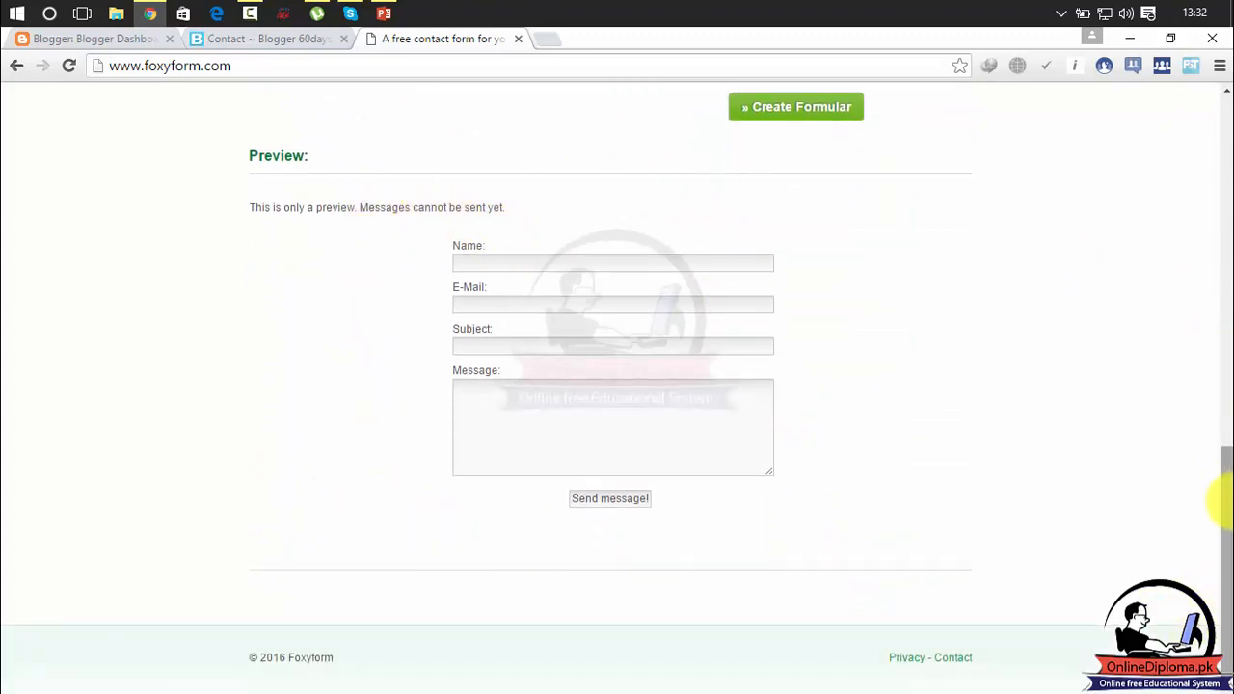
drag(1222, 501, 1224, 293)
Compare the form's background and font colour settings with the look of the blog's Contact page
click(834, 291)
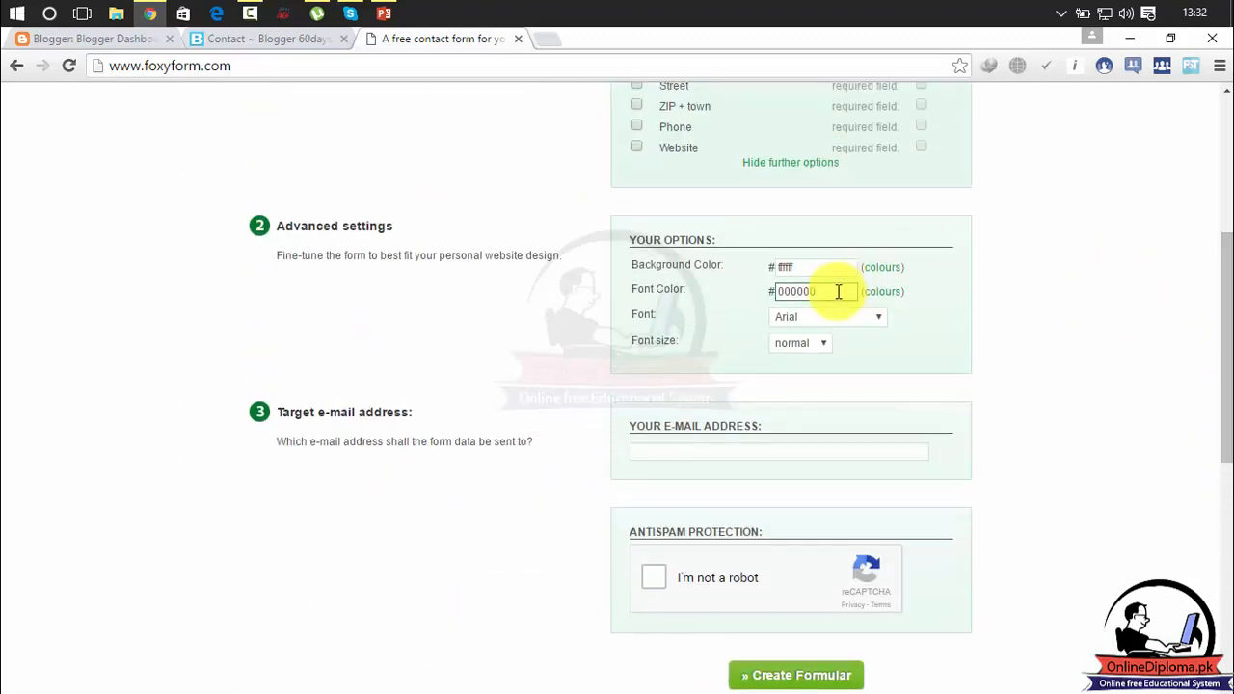
click(716, 278)
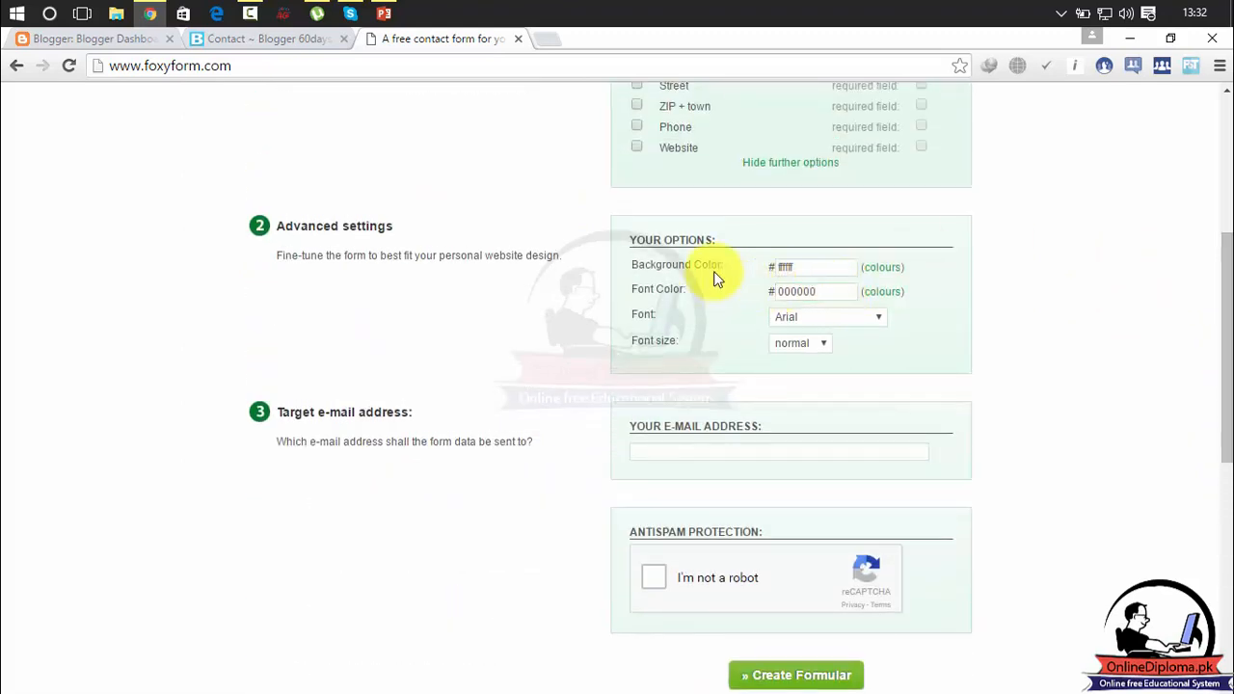
click(297, 40)
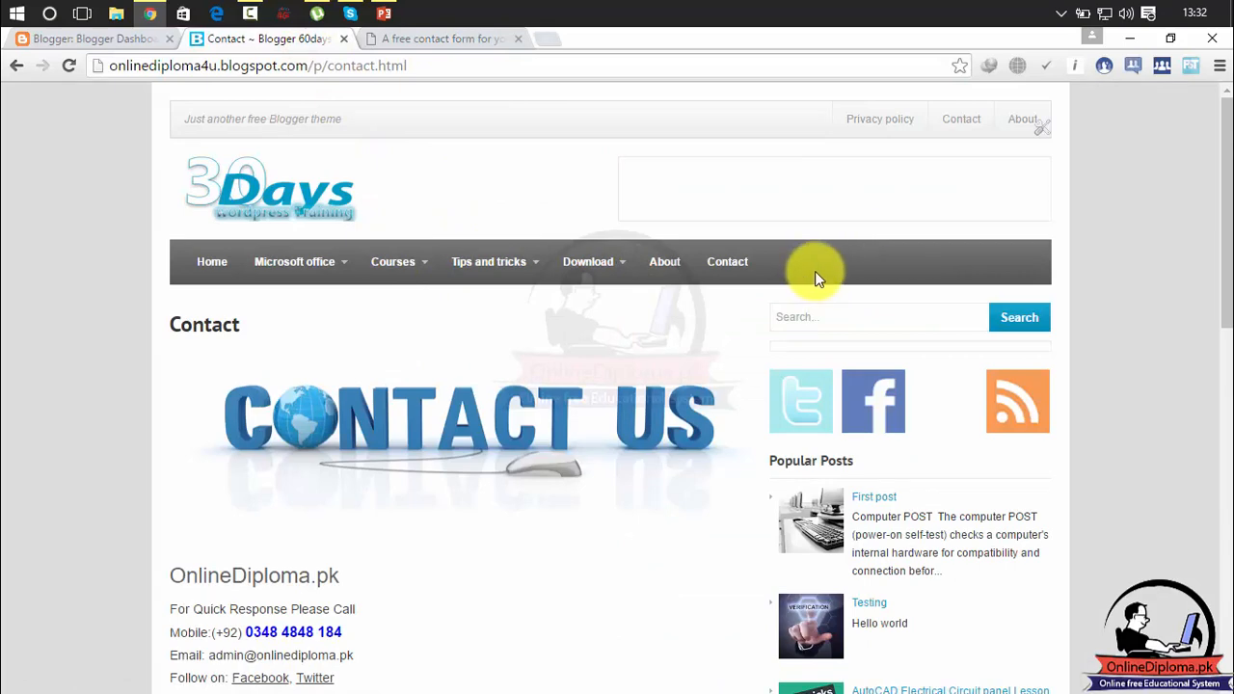
click(469, 48)
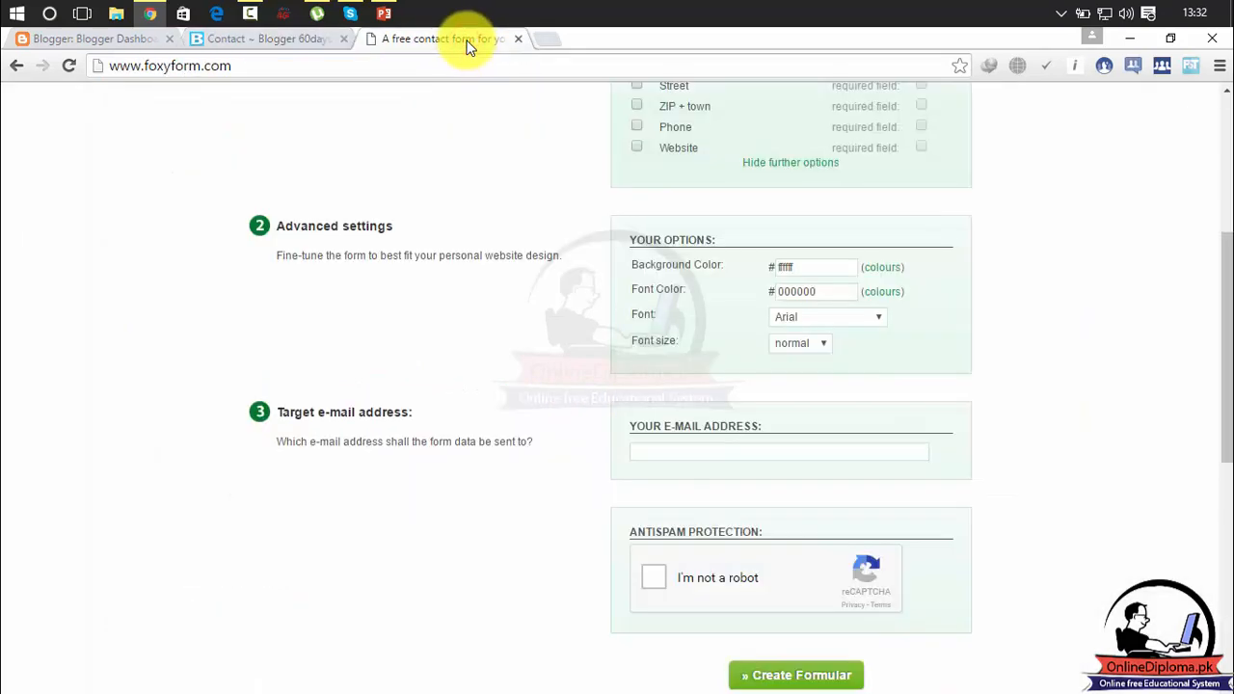
click(317, 39)
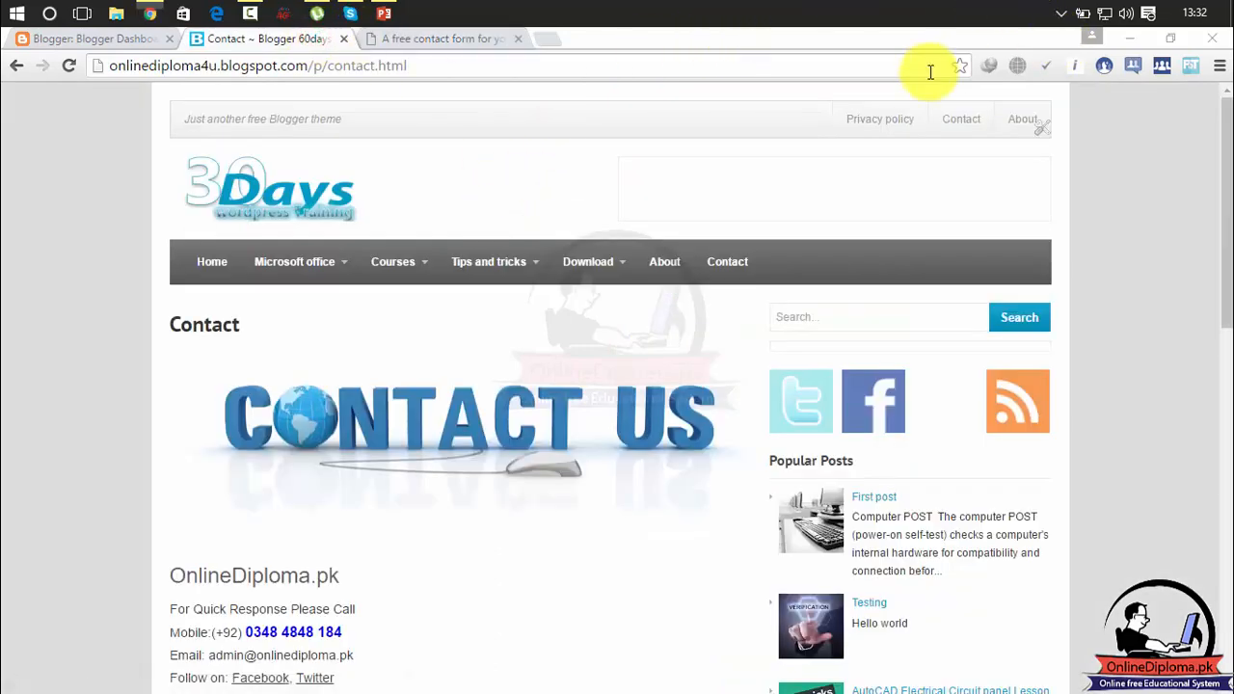
Find and launch Adobe Photoshop CC 2015
key(super)
text(photo)
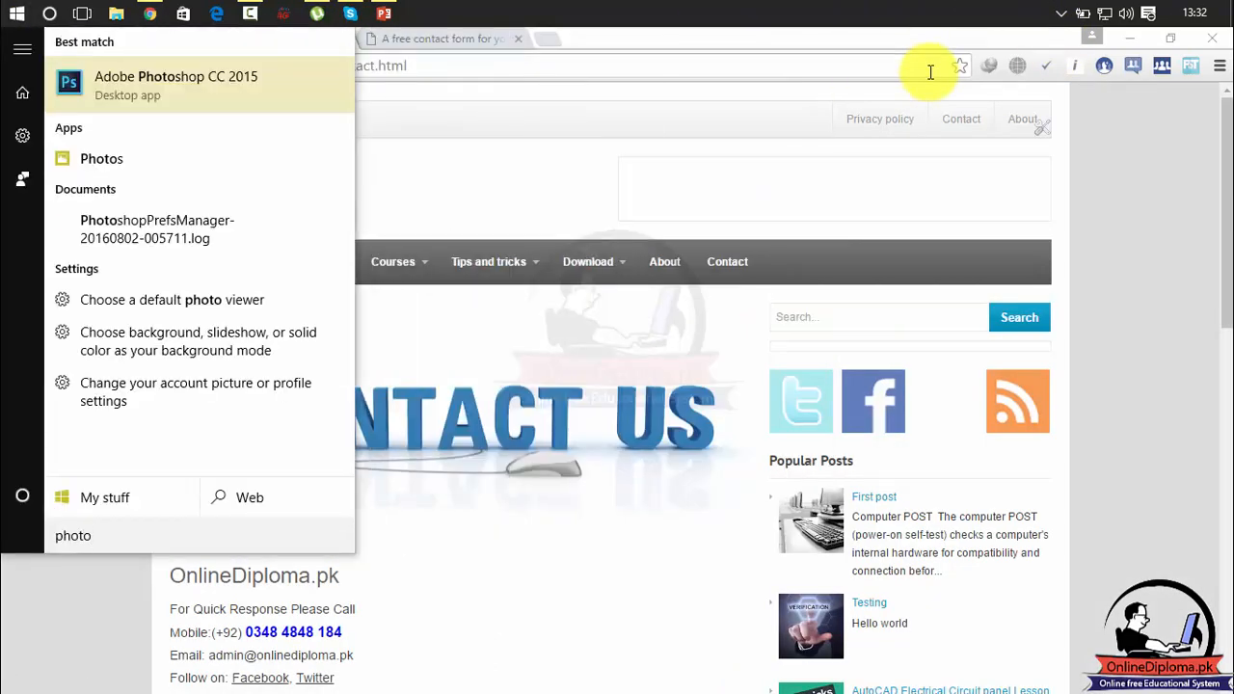
key(Return)
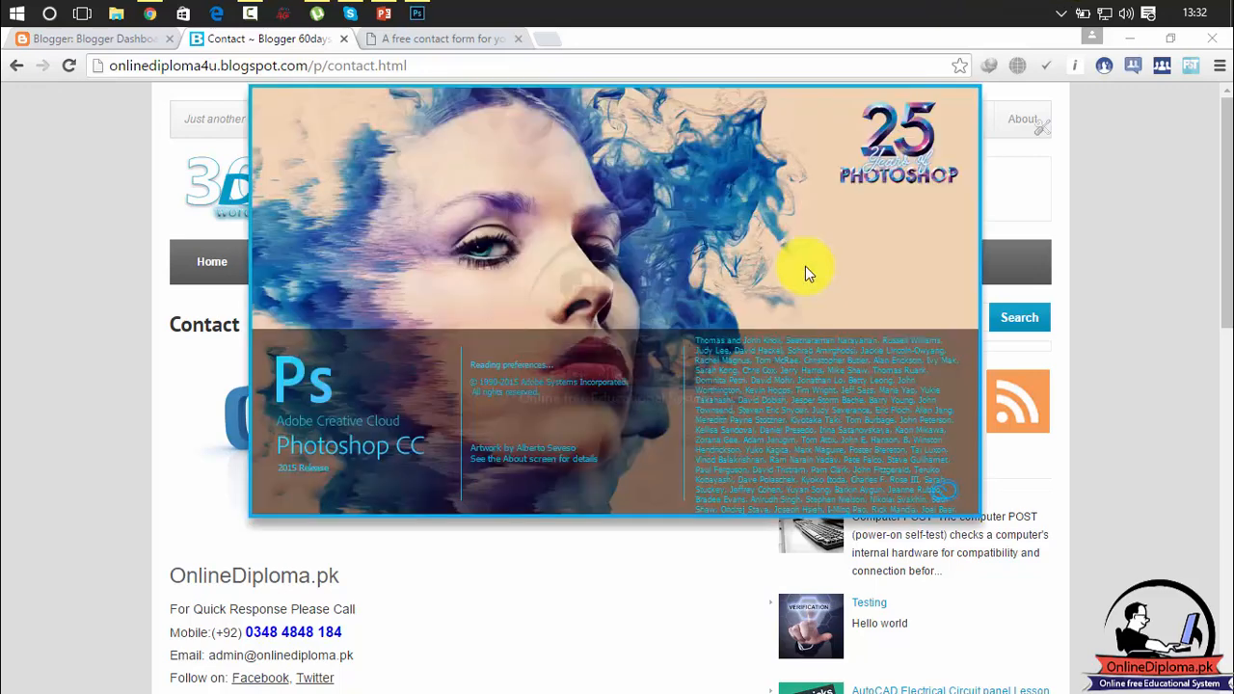
click(1099, 216)
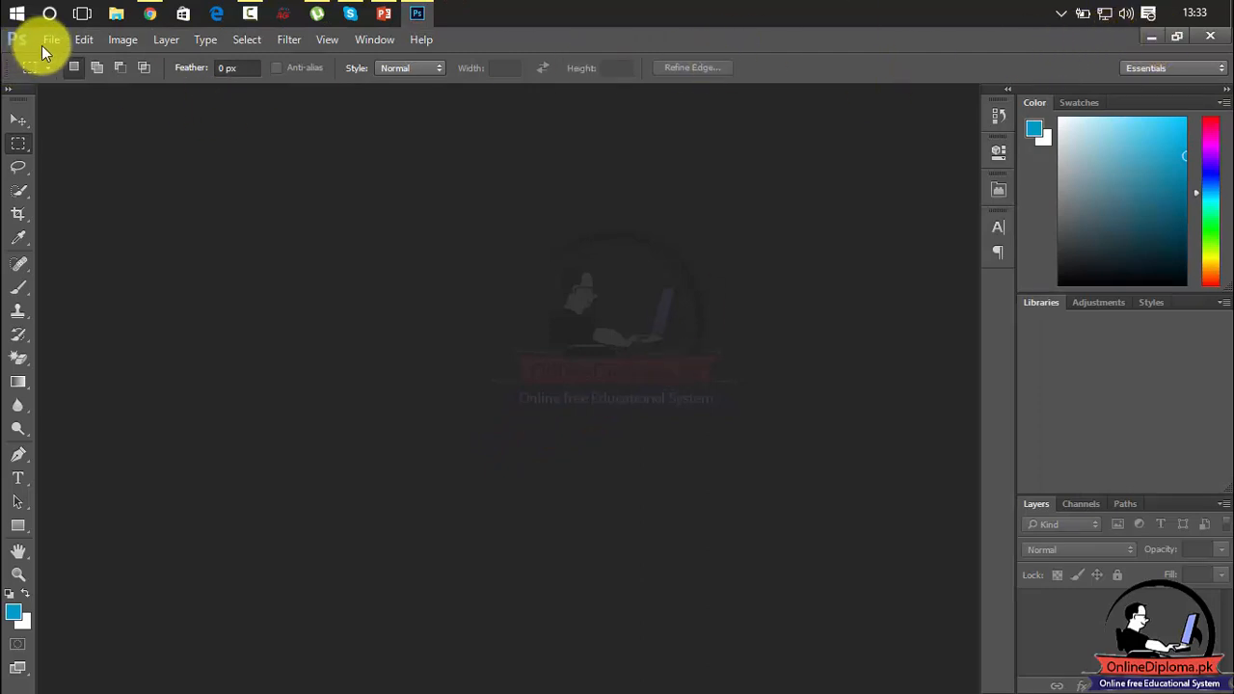
Switch back to Chrome and look over the blog's Contact page
click(150, 14)
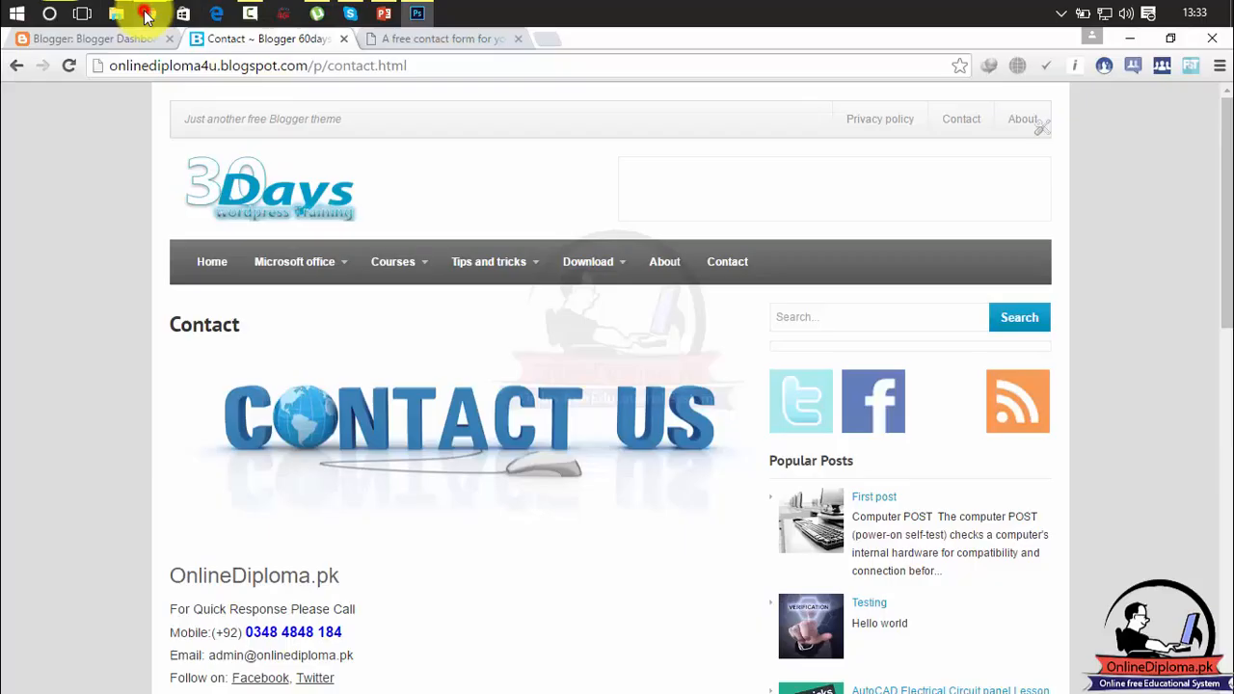
drag(1226, 259, 1228, 262)
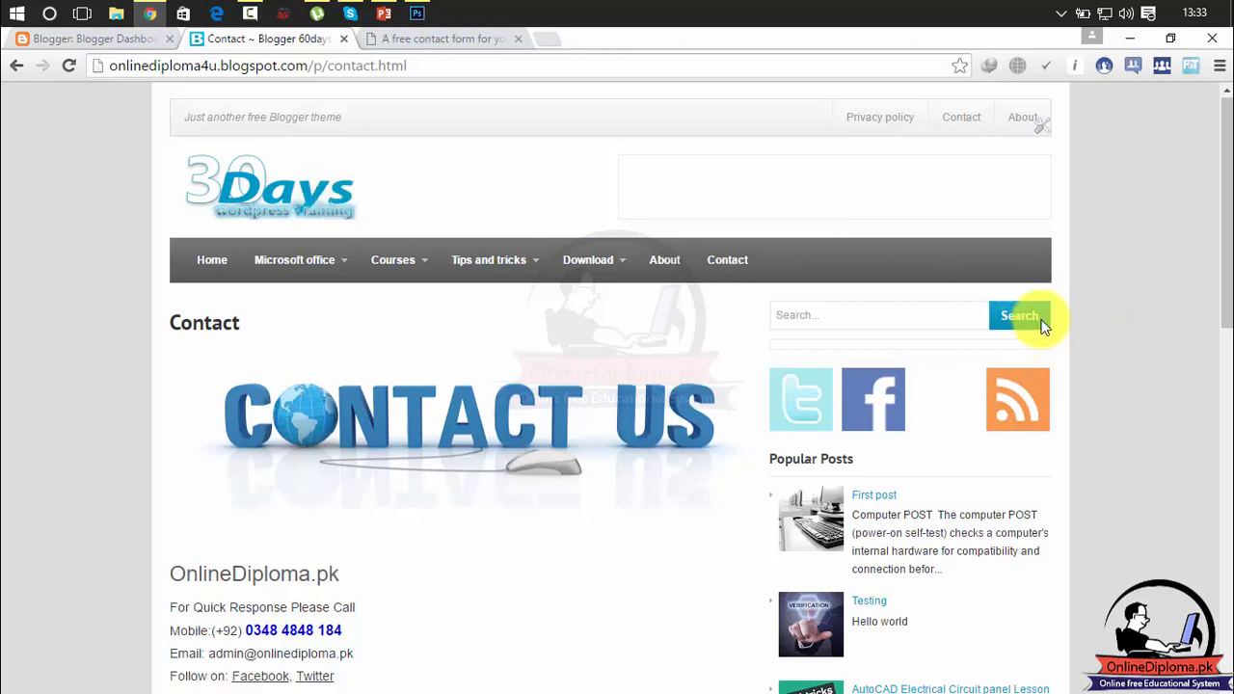
scroll(1222, 347, down, 2)
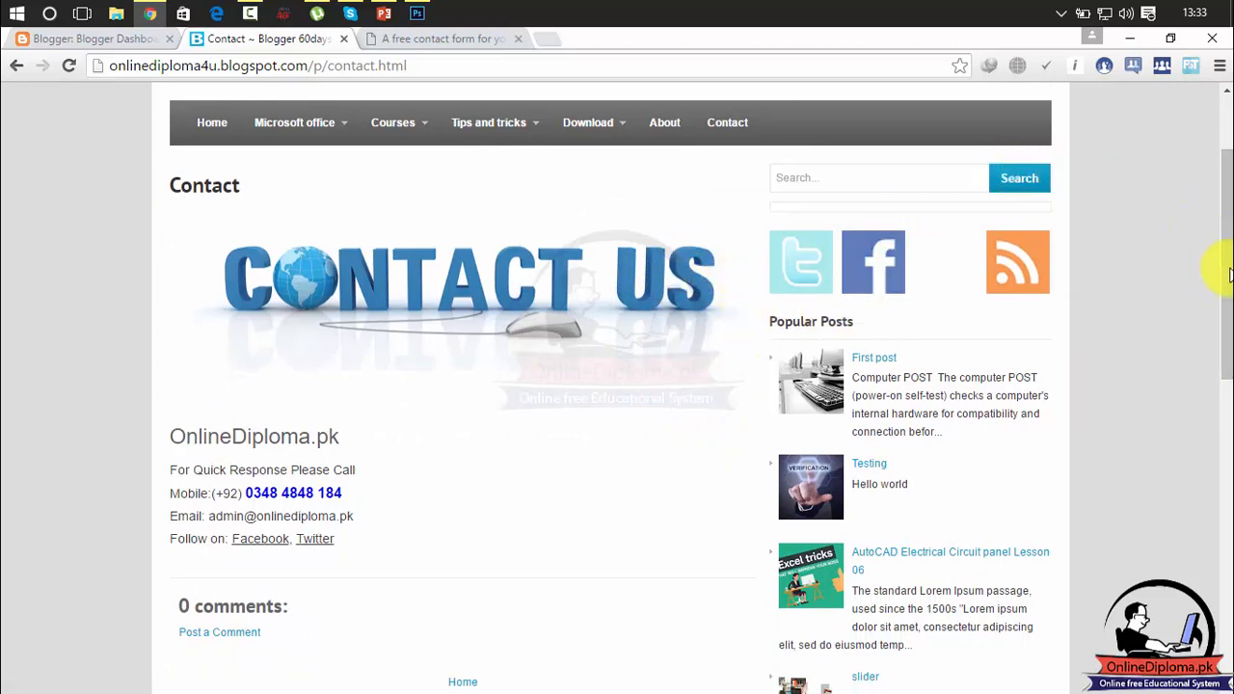
drag(1219, 265, 1227, 170)
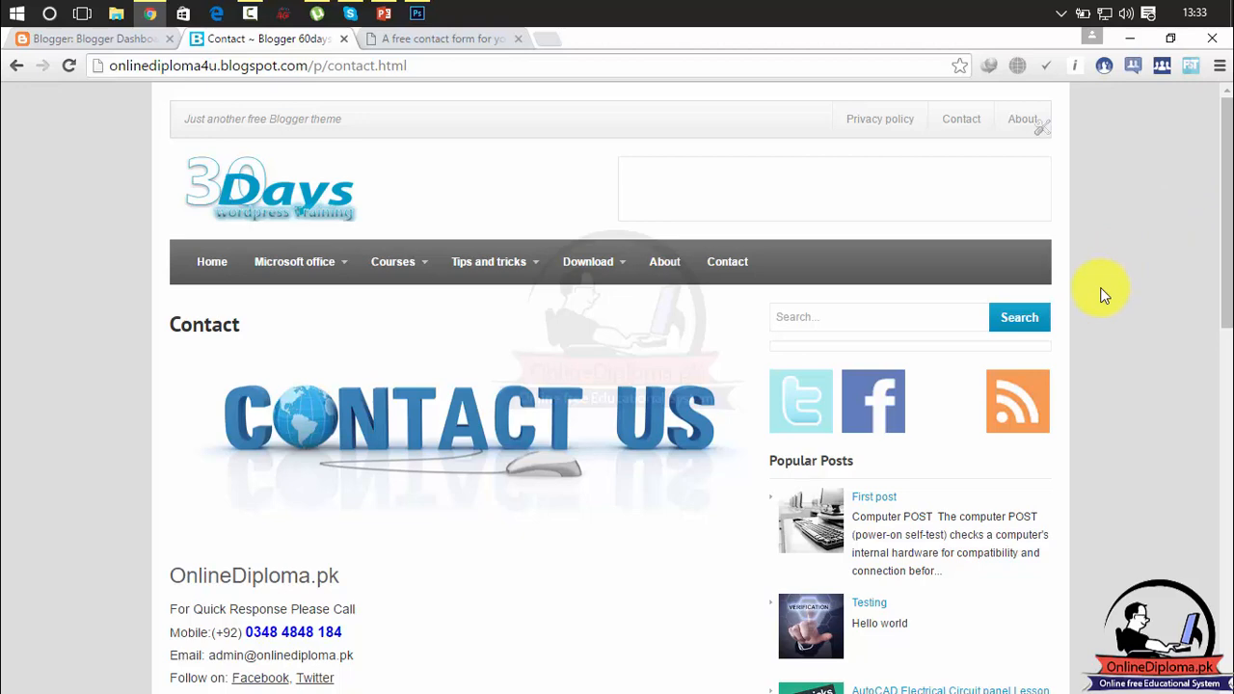
Return to the Foxyform page, check the available fonts and set the form's font size to big
click(457, 40)
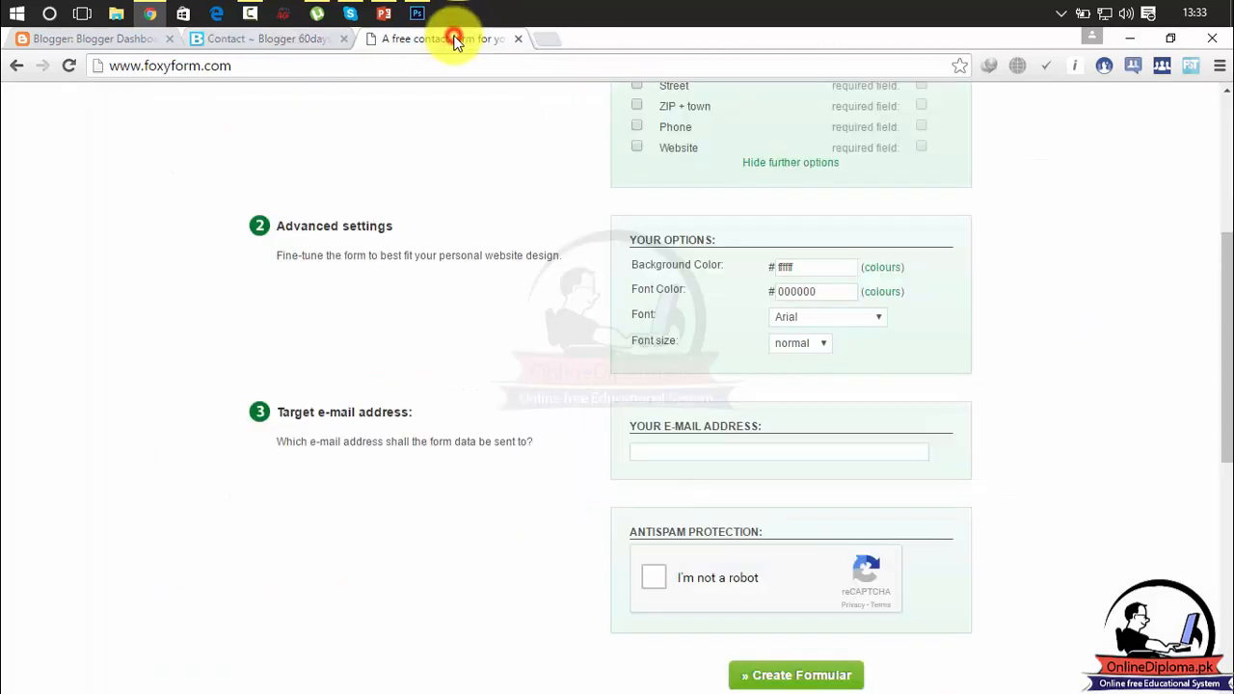
mouse_move(1224, 374)
mouse_down()
mouse_move(1226, 592)
mouse_move(1226, 349)
mouse_move(1217, 357)
mouse_up()
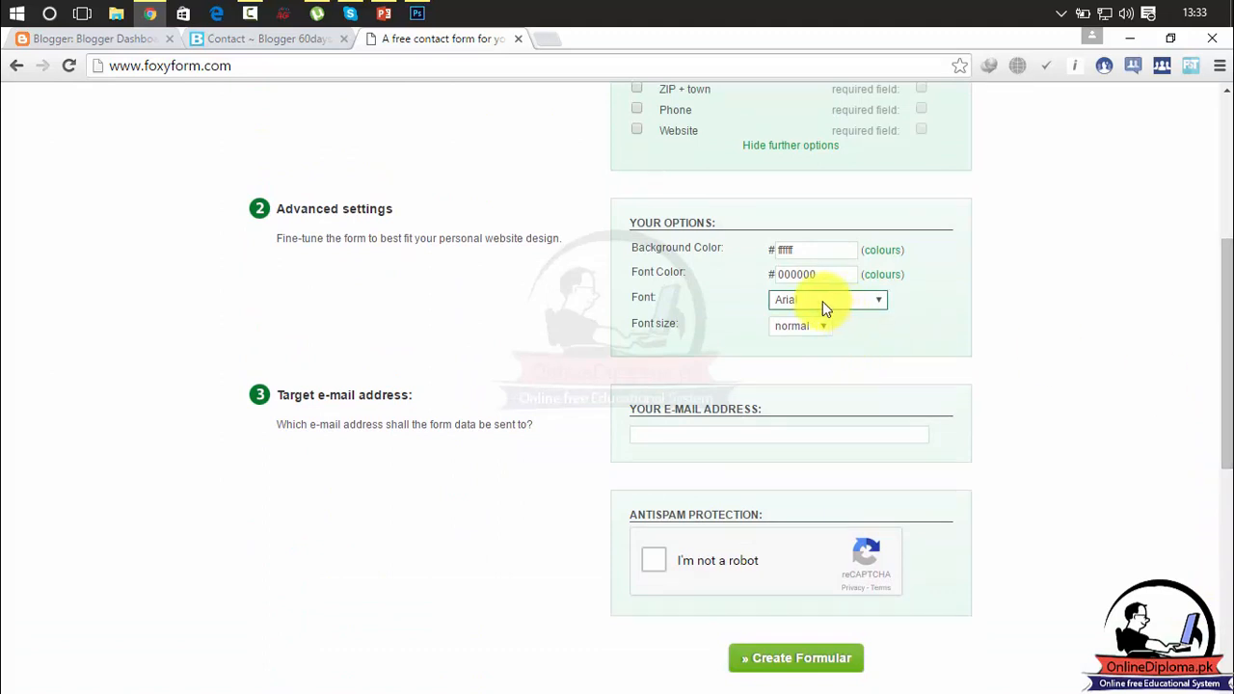
click(881, 300)
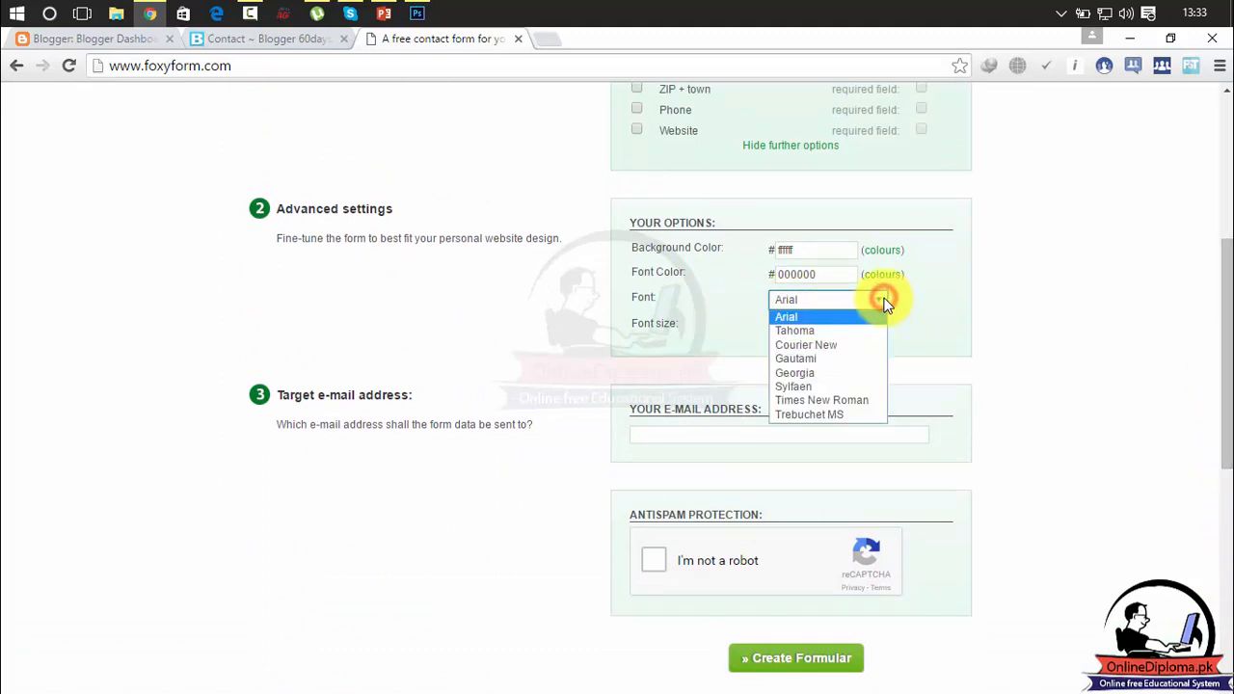
click(883, 301)
click(820, 328)
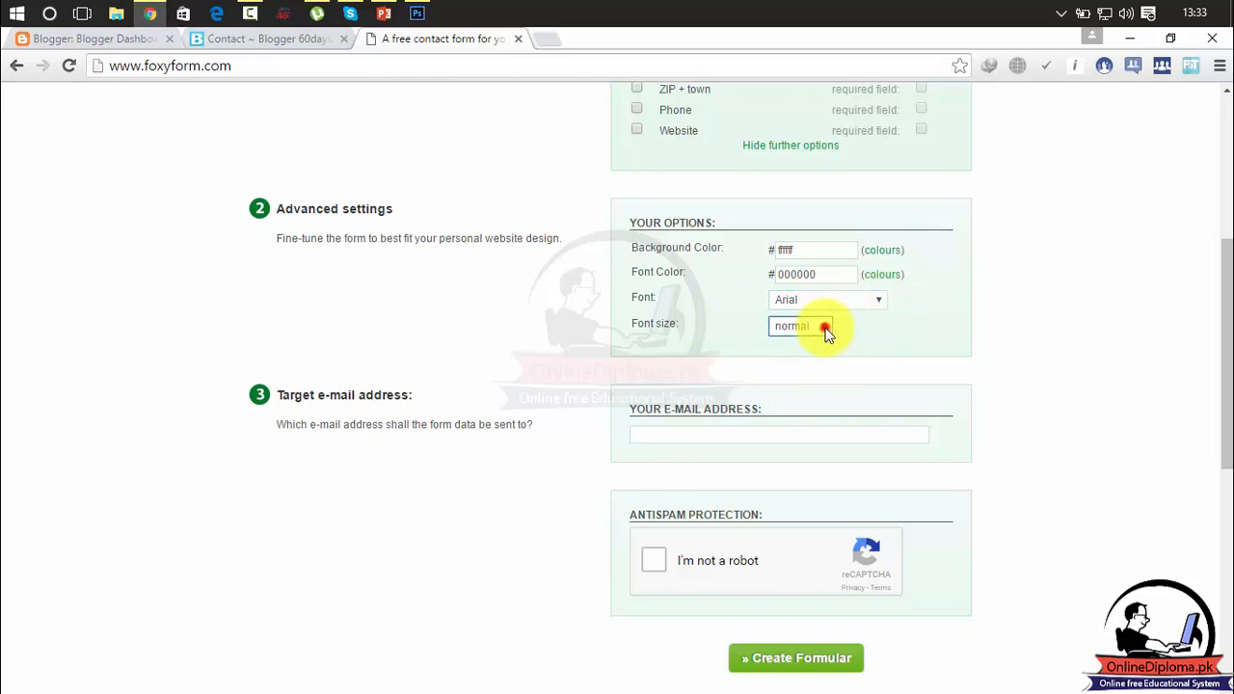
click(809, 371)
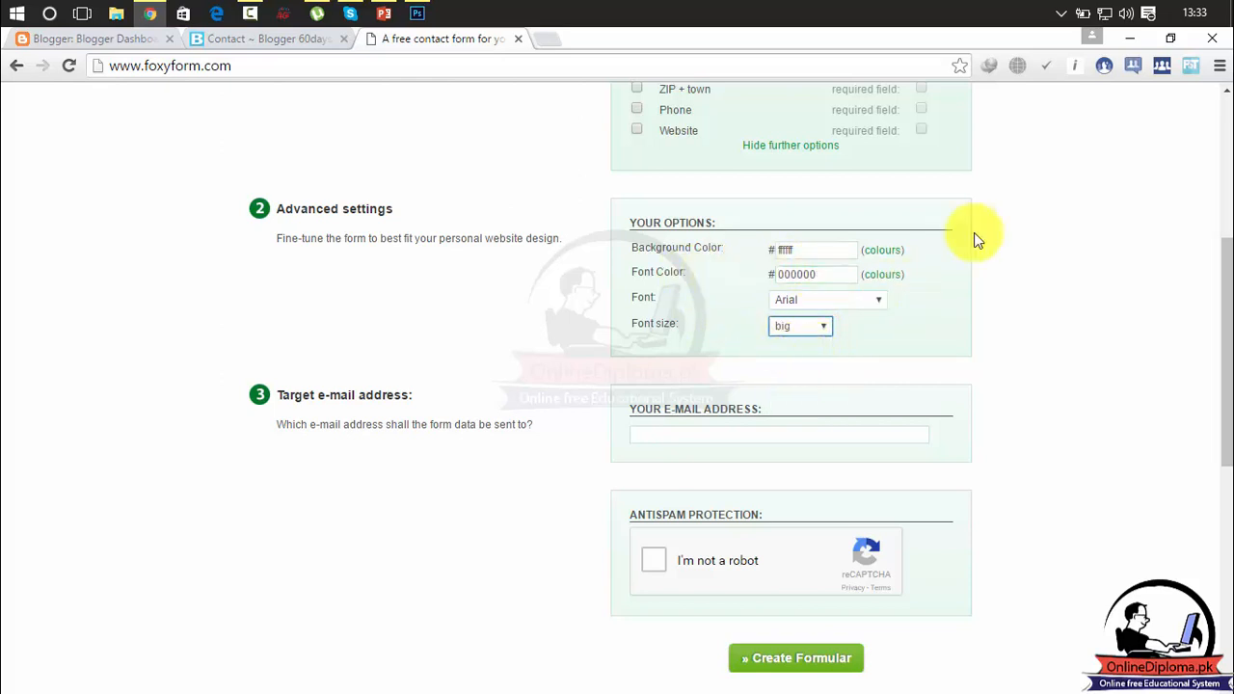
Switch to Photoshop, dock its window beside the browser and create a white 632 × 350 pixel document
drag(1229, 313, 1228, 420)
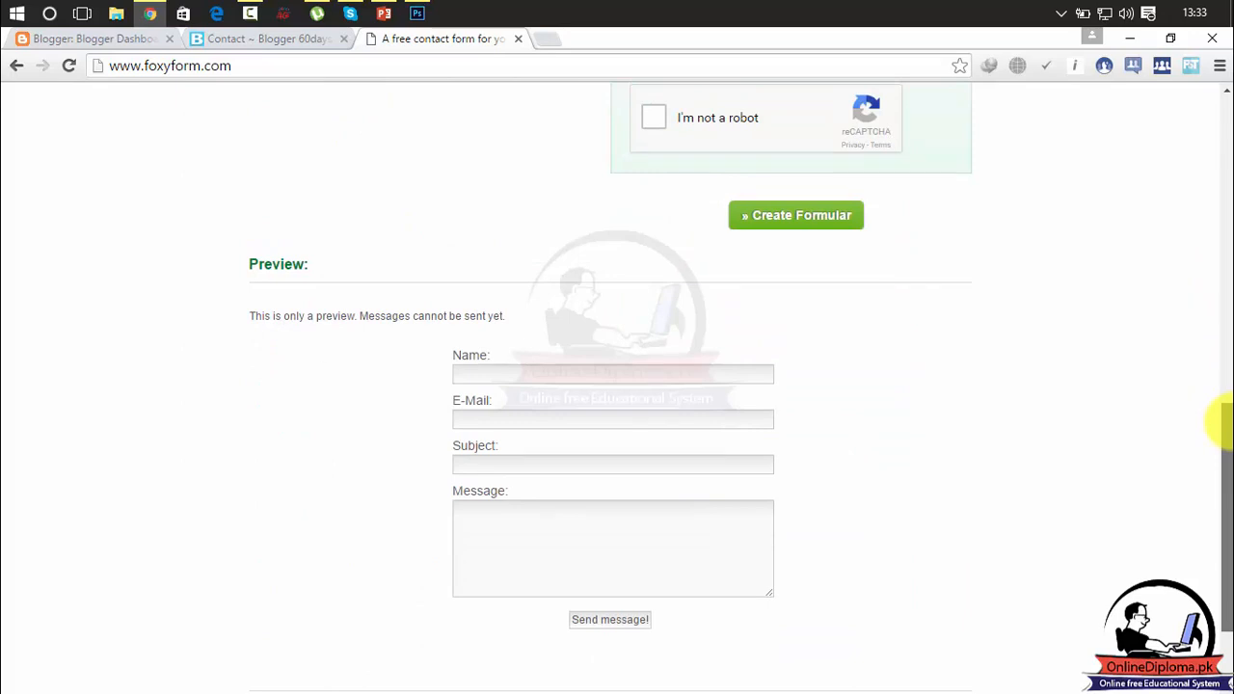
drag(1226, 420, 1217, 241)
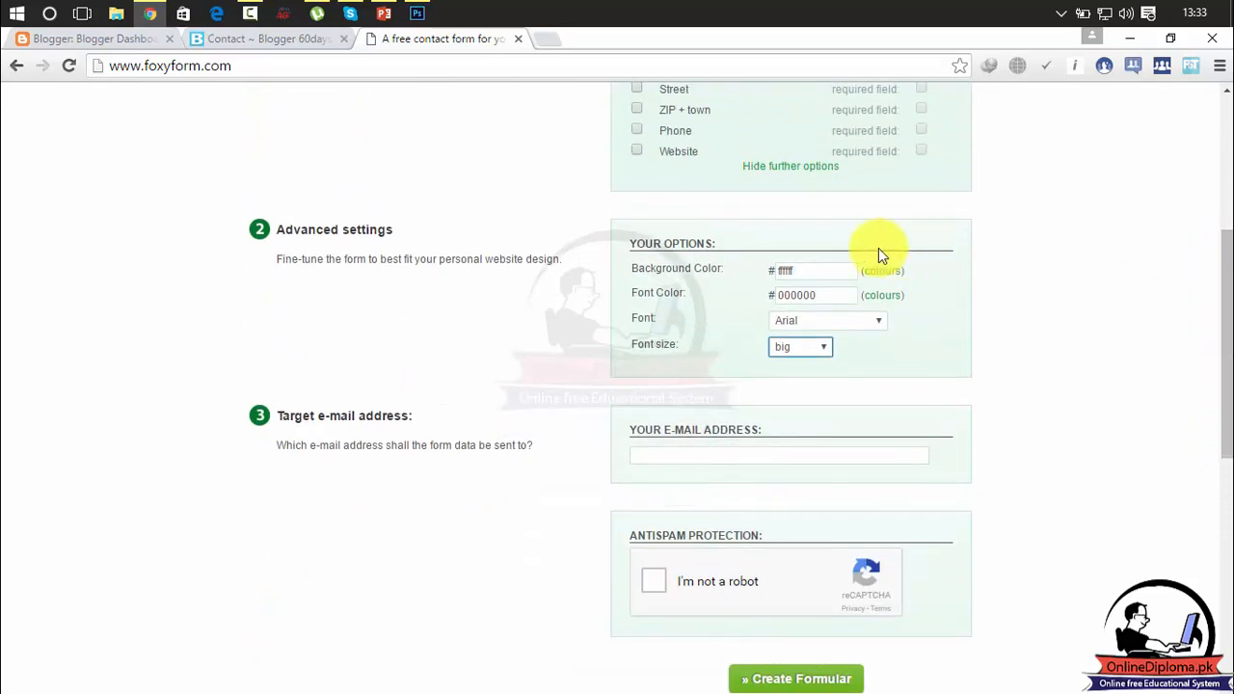
click(417, 11)
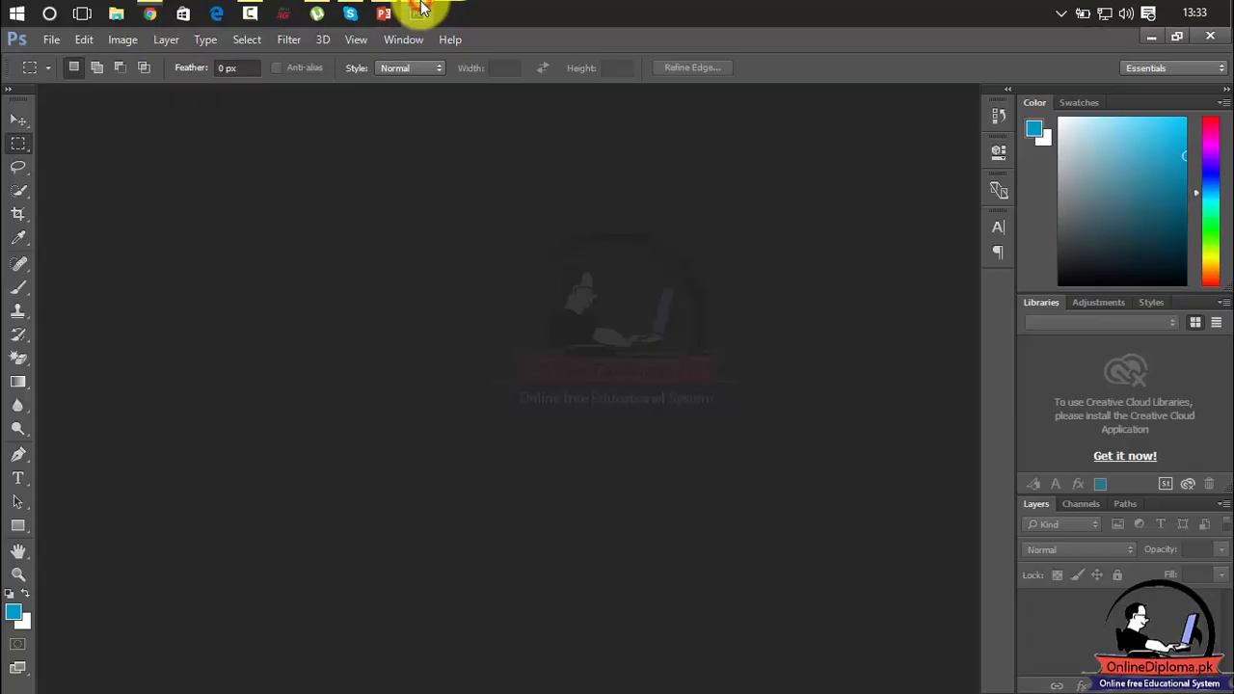
click(709, 37)
key(super+Right)
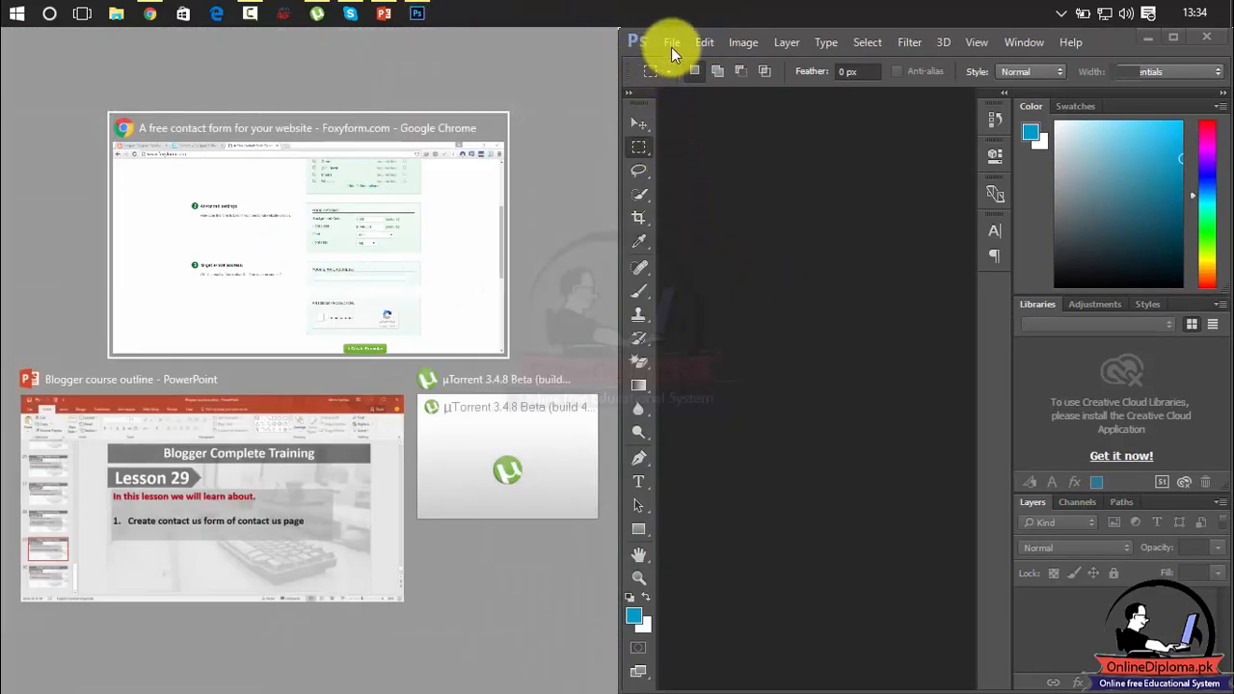
click(671, 47)
click(681, 62)
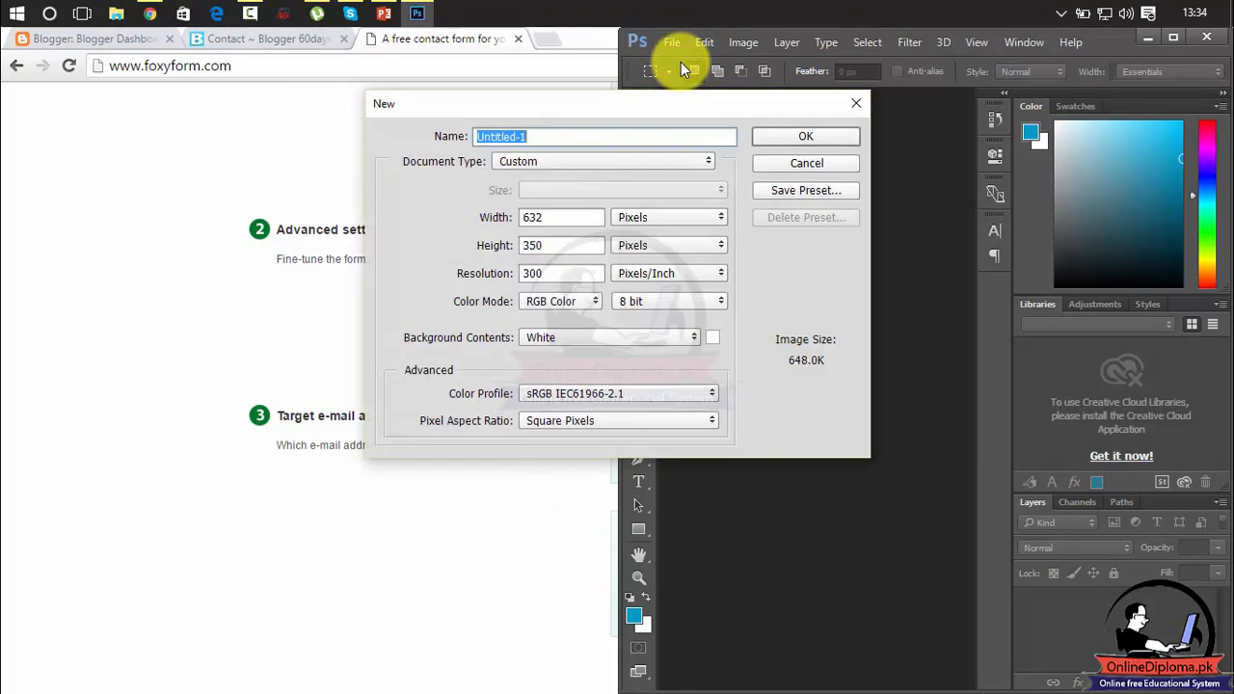
click(803, 138)
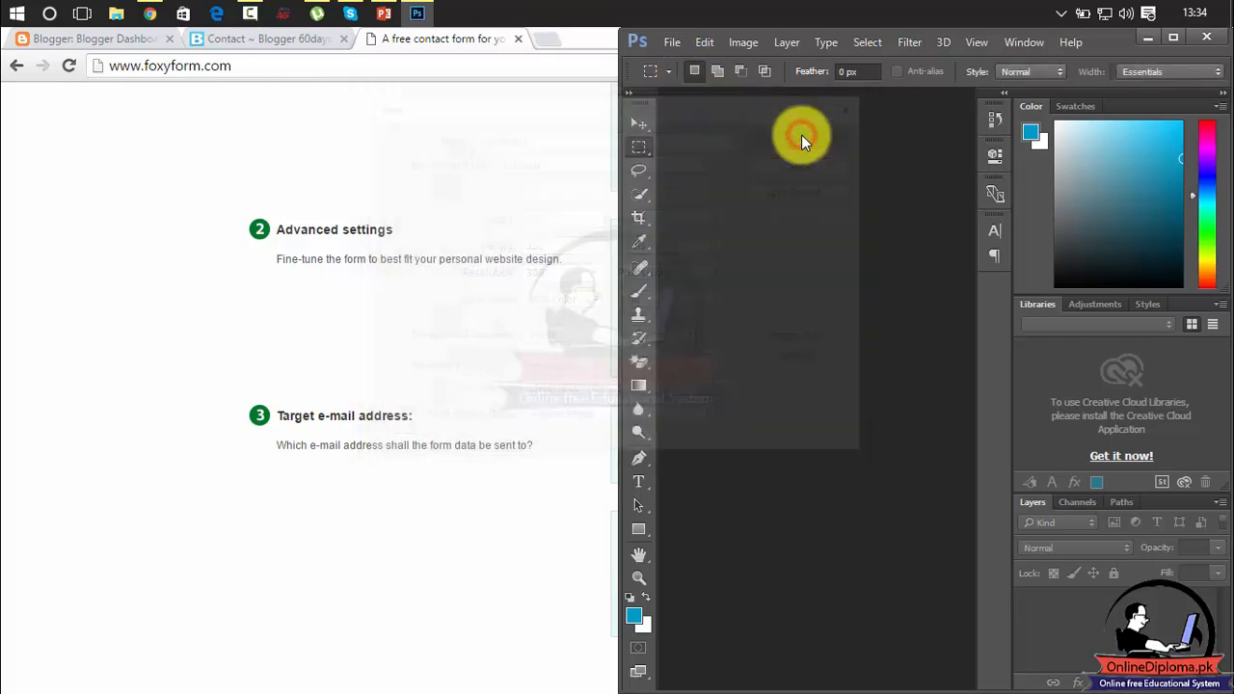
Sample the blue of the CONTACT US lettering on the blog's Contact page with the Eyedropper and copy its hex code 3881b5
click(296, 46)
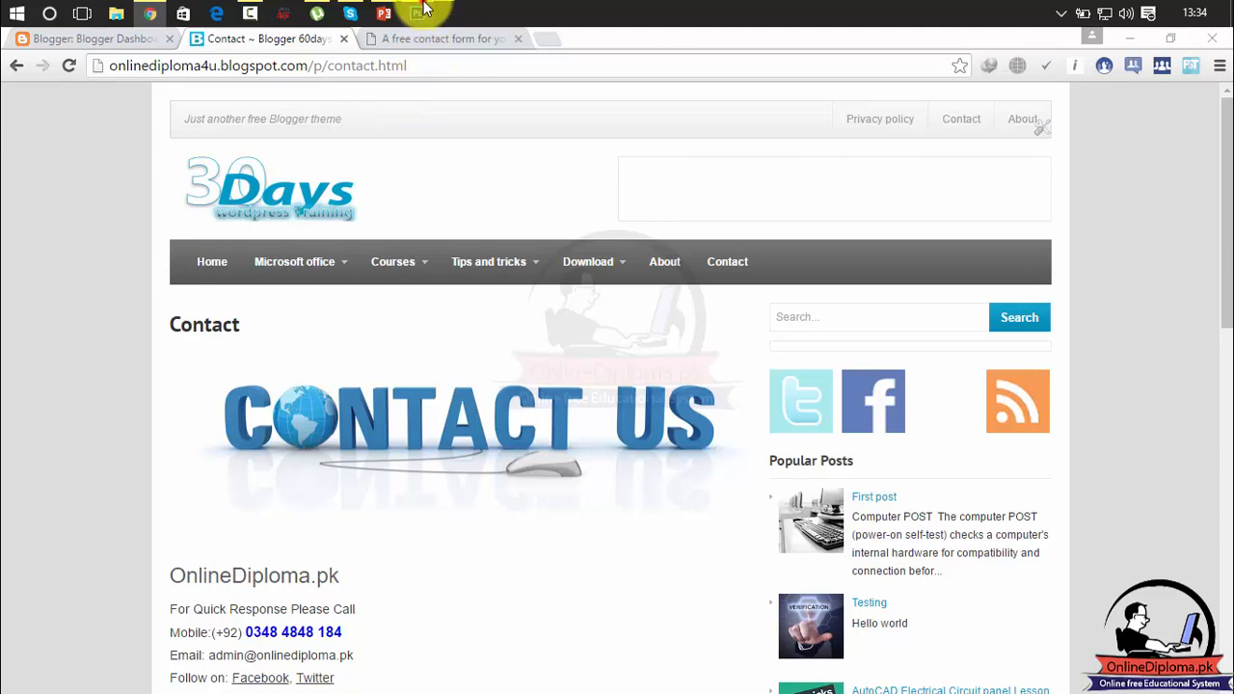
click(418, 12)
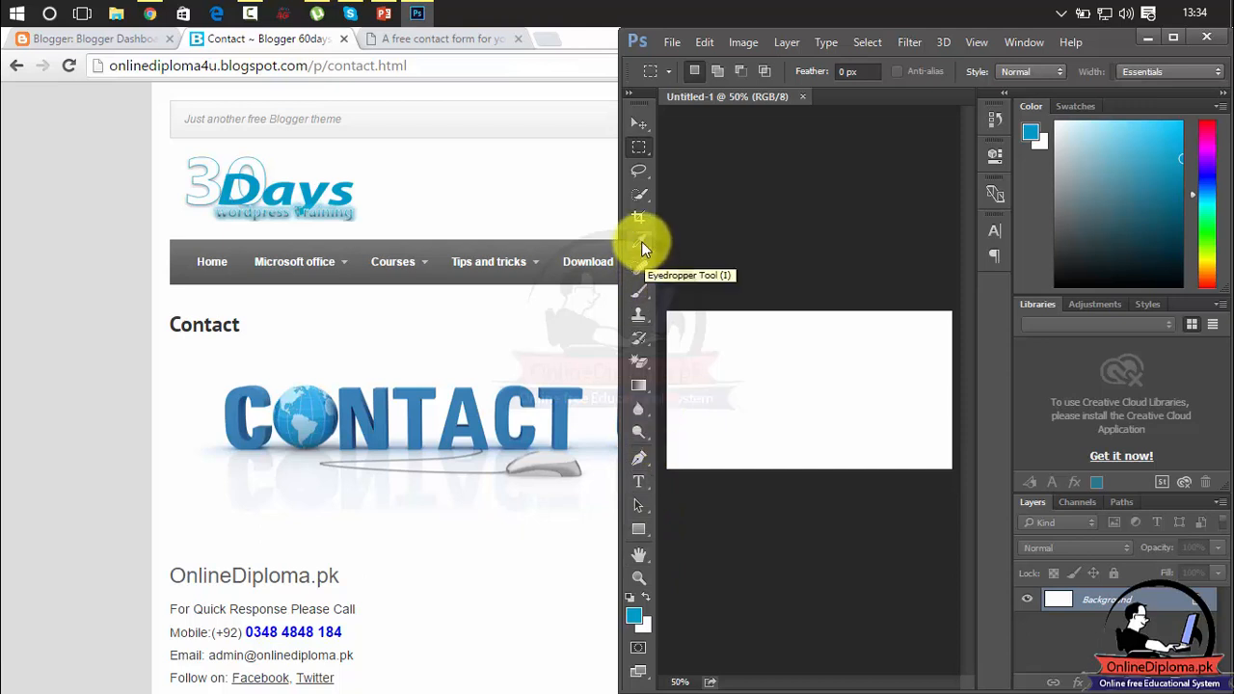
drag(641, 241, 682, 245)
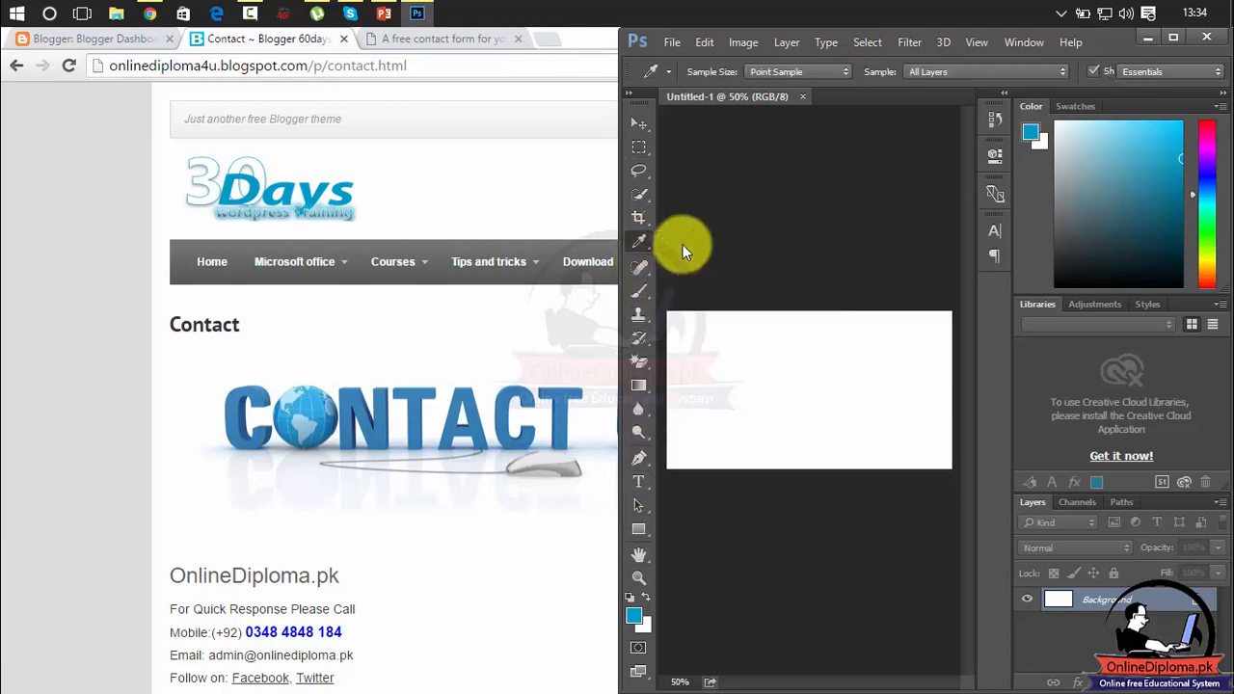
drag(787, 394, 478, 410)
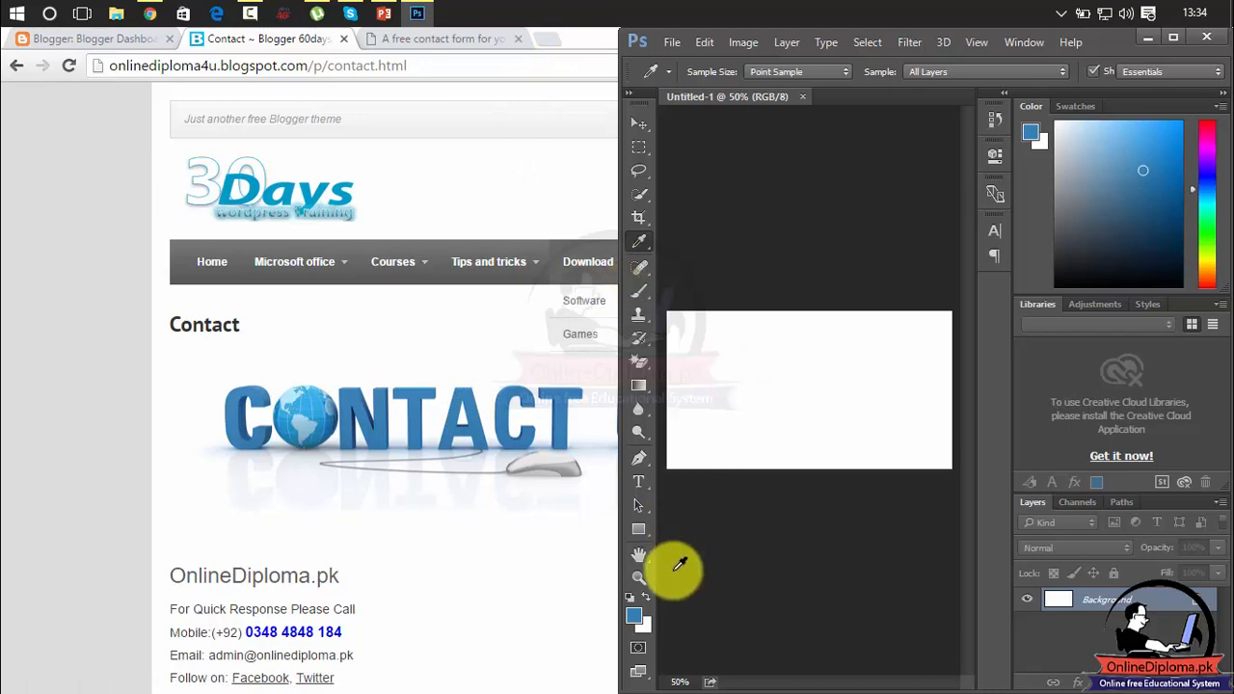
click(636, 615)
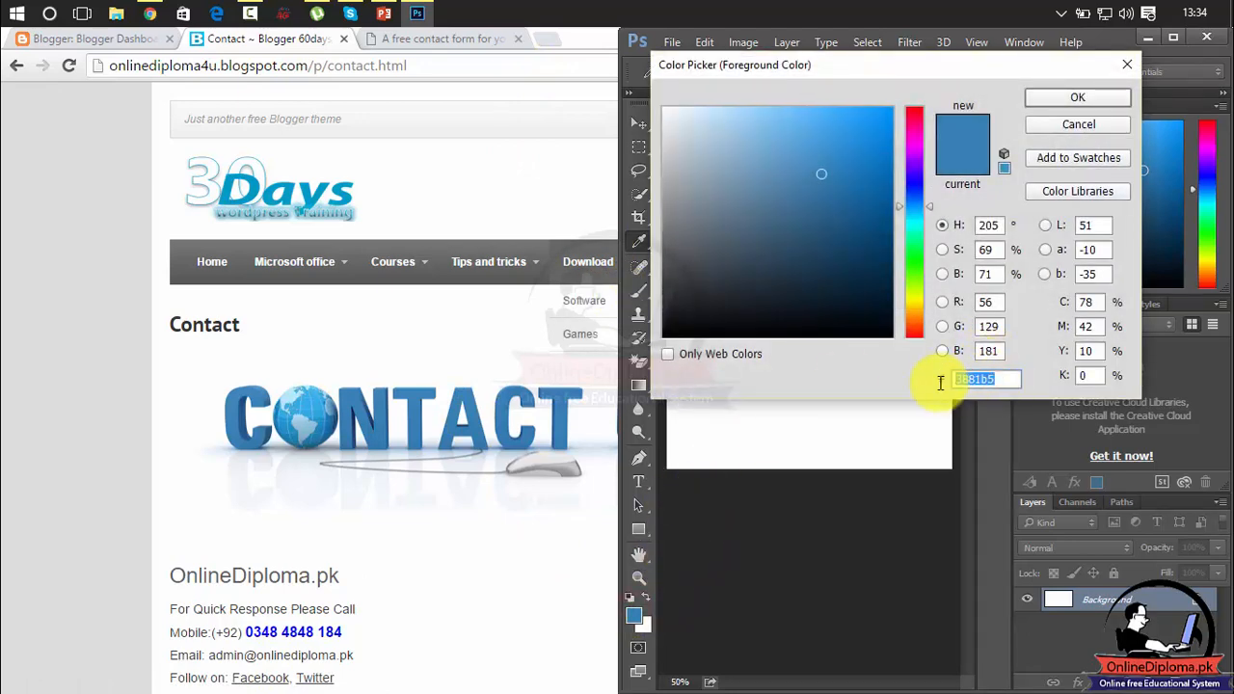
Set the Foxyform background colour to 3881b5 and check the form preview
click(473, 41)
click(796, 294)
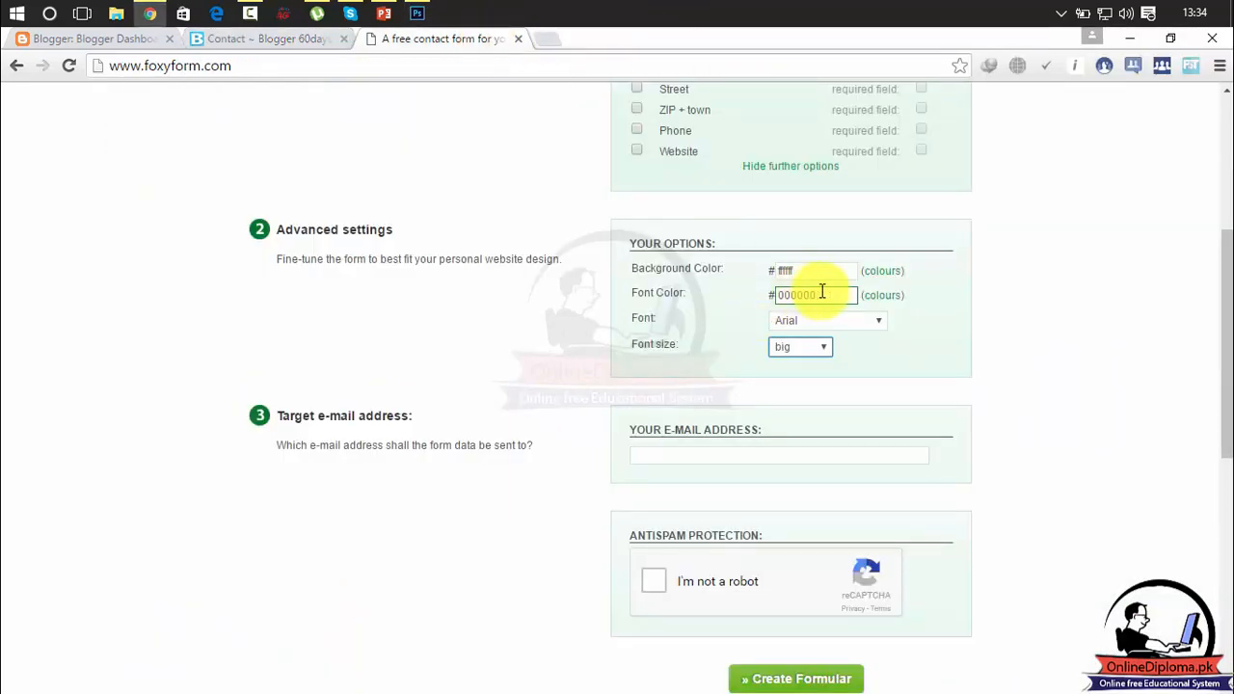
drag(815, 272, 764, 275)
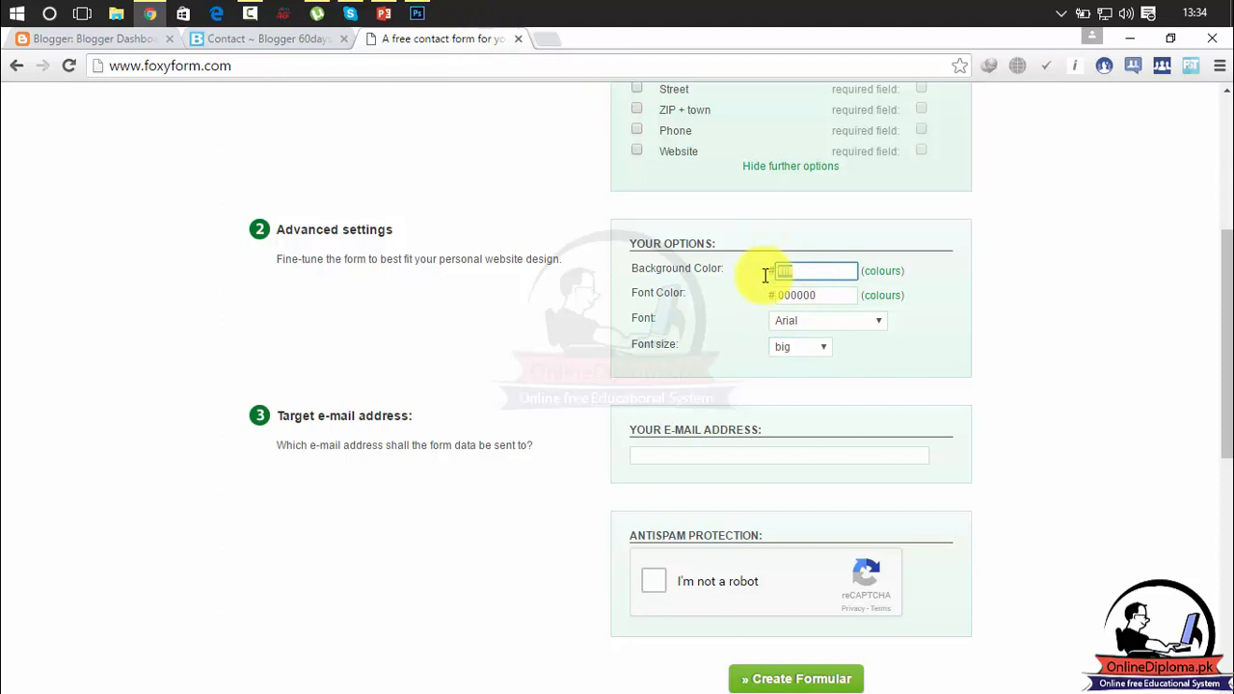
text(386163)
drag(1225, 294, 1222, 331)
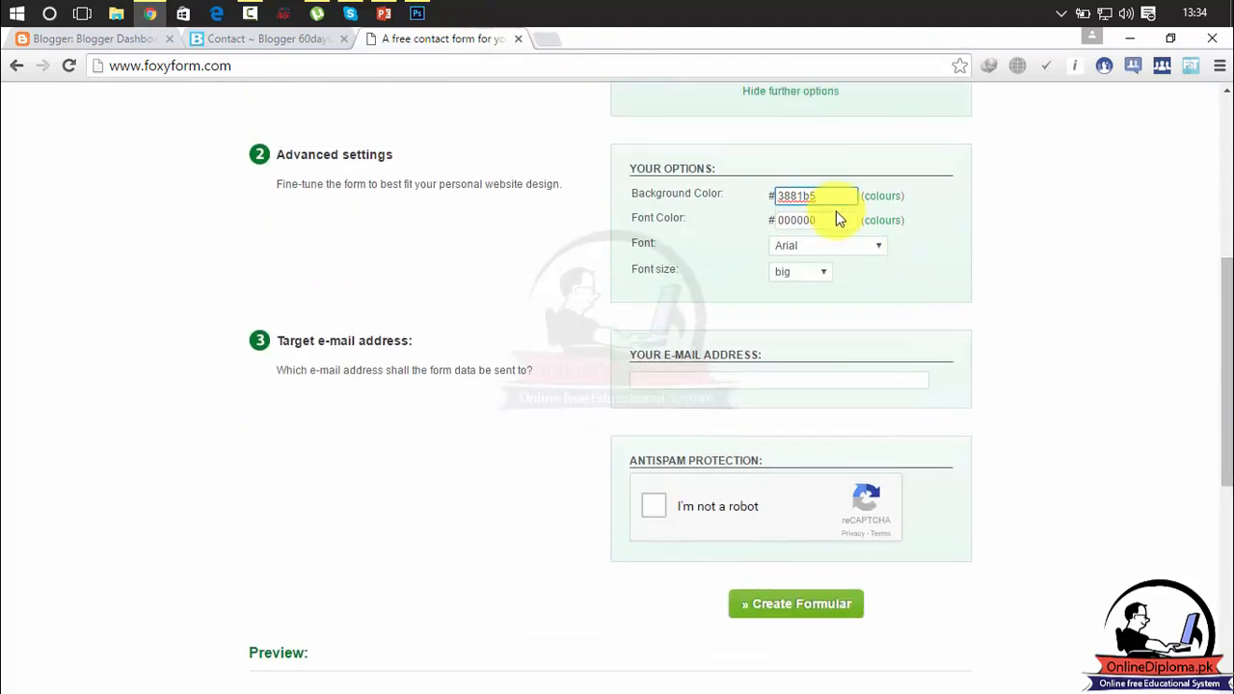
drag(1220, 279, 1224, 463)
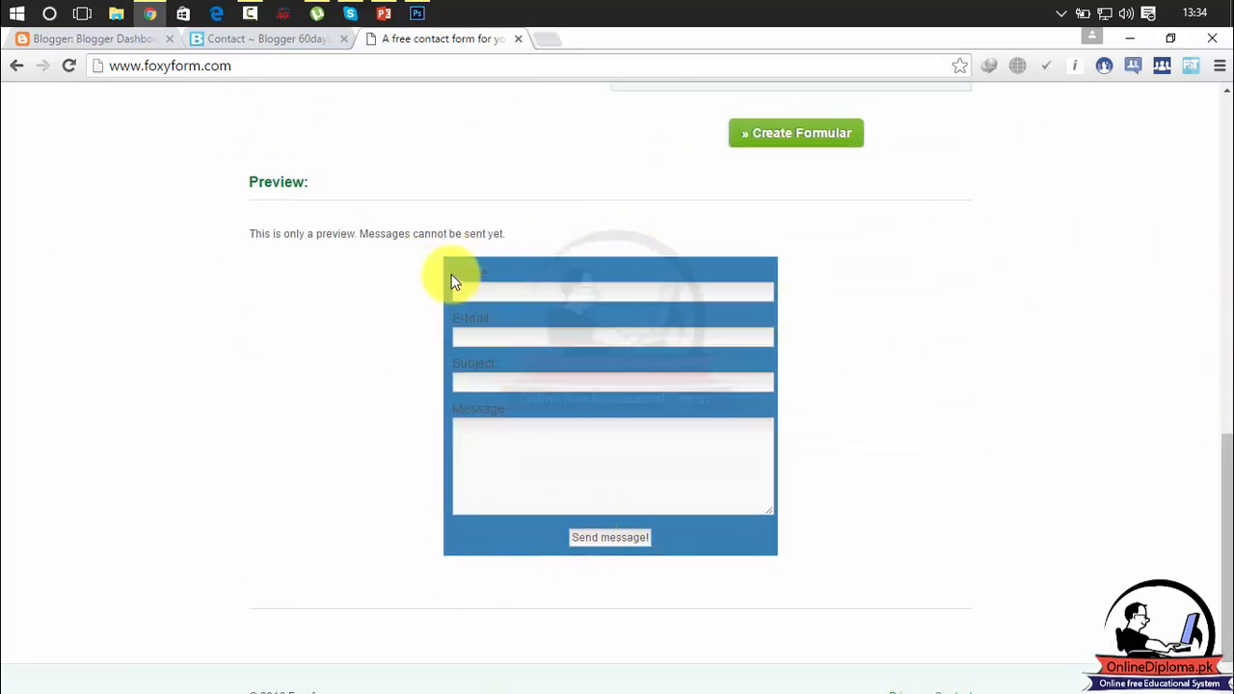
Pick white in Photoshop's foreground Color Picker, copy its hex code ffffff and close the picker without applying it
click(299, 39)
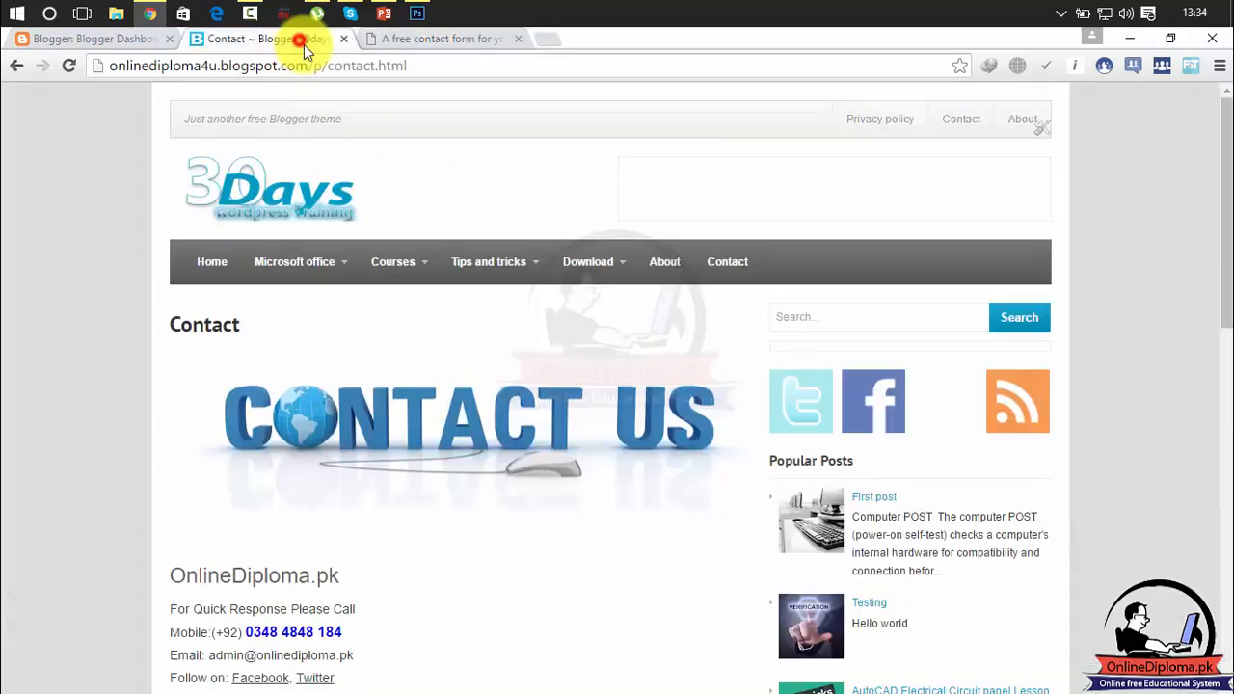
click(416, 13)
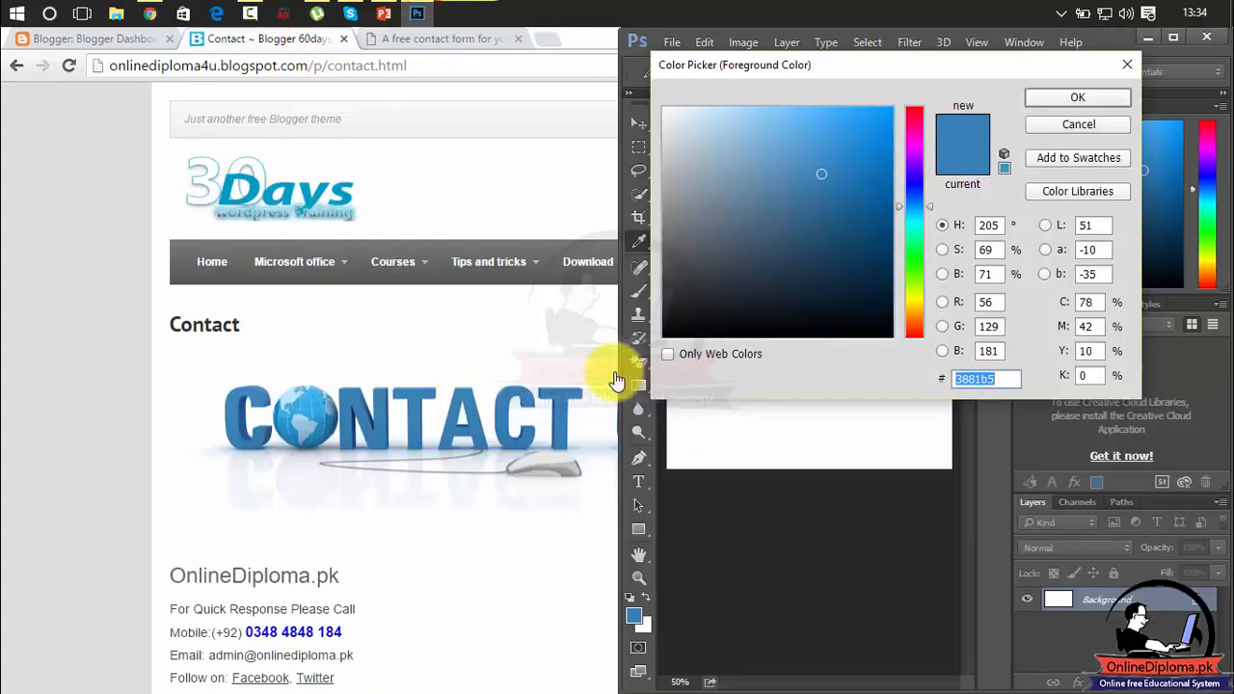
mouse_move(815, 184)
mouse_down()
mouse_move(713, 133)
mouse_move(620, 55)
mouse_up()
drag(993, 378, 922, 378)
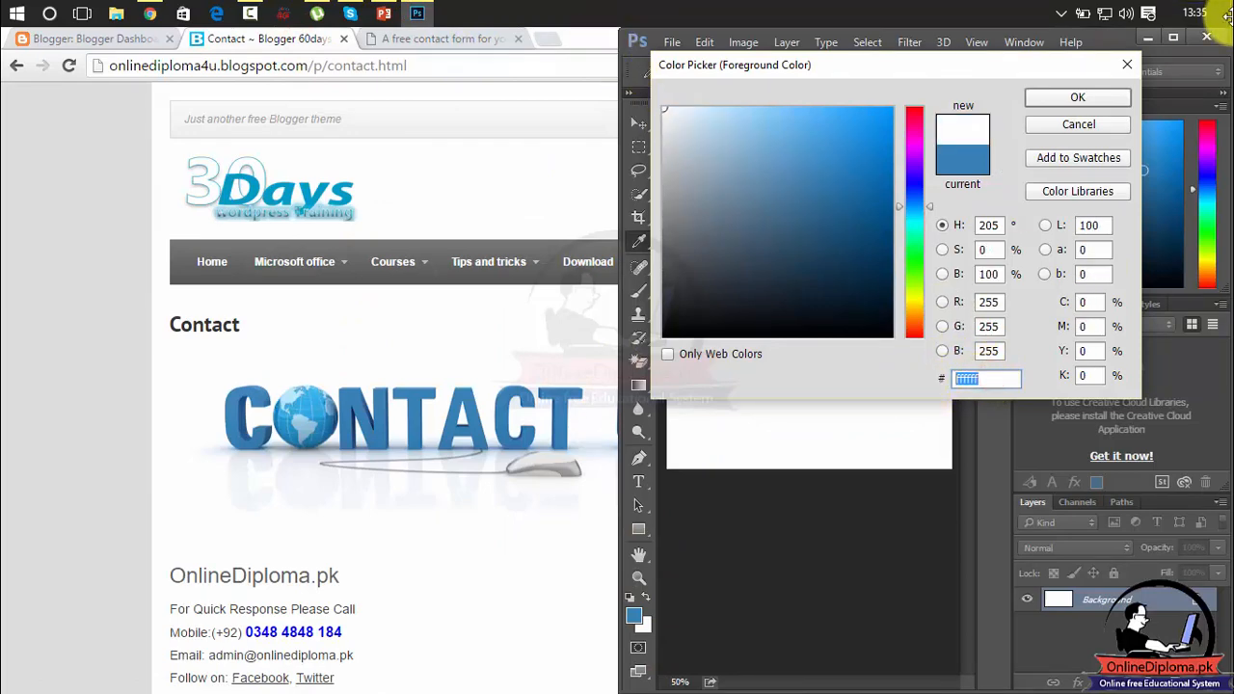
click(1132, 64)
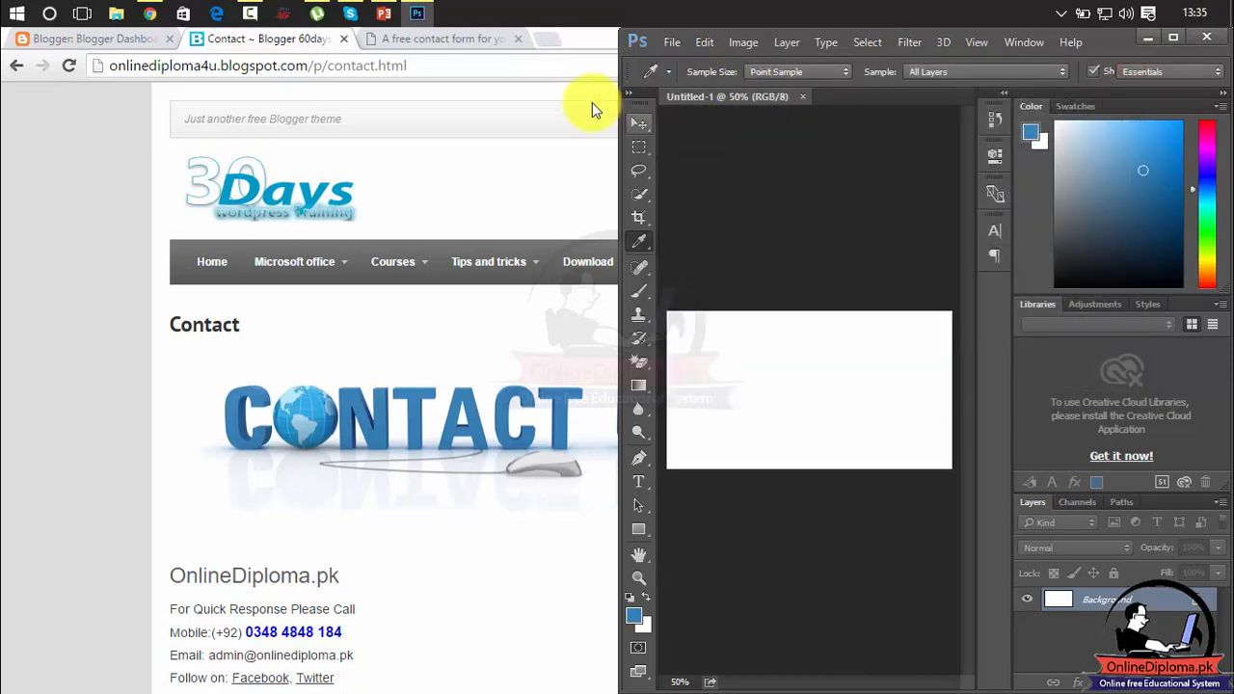
Set the Foxyform font colour to ffffff and check the form preview
click(568, 129)
click(460, 39)
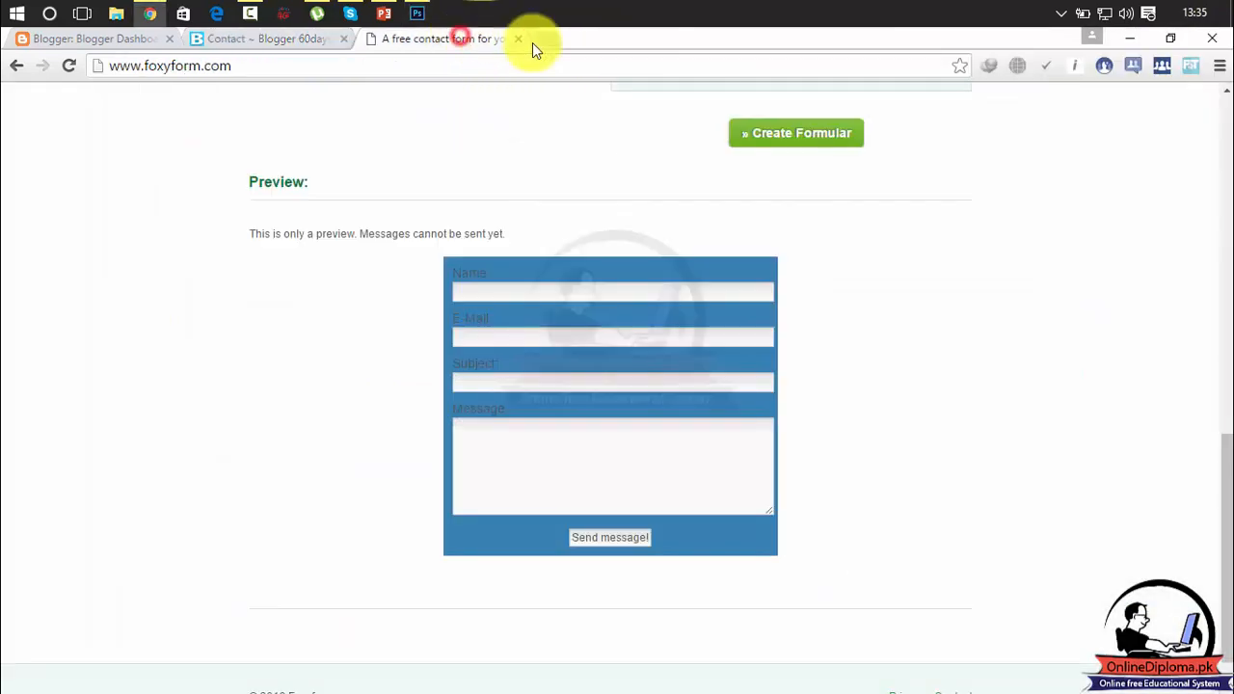
drag(1222, 501, 1222, 317)
drag(818, 280, 745, 291)
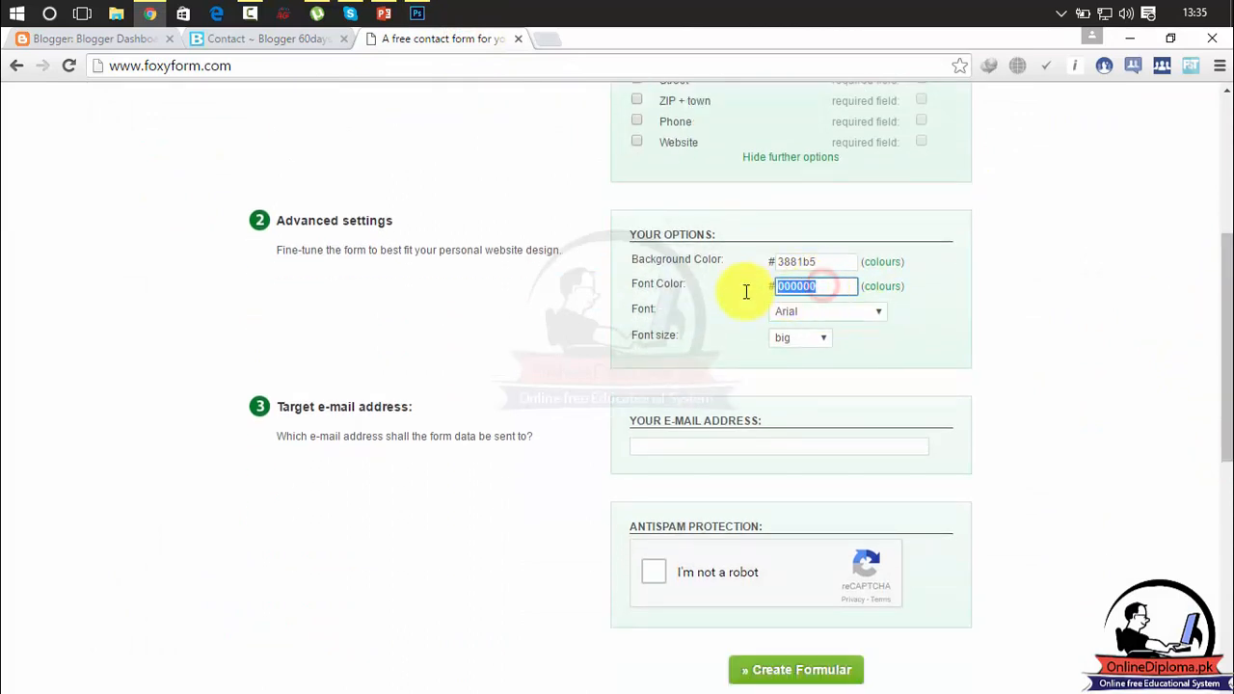
click(1041, 302)
drag(1225, 272, 1224, 496)
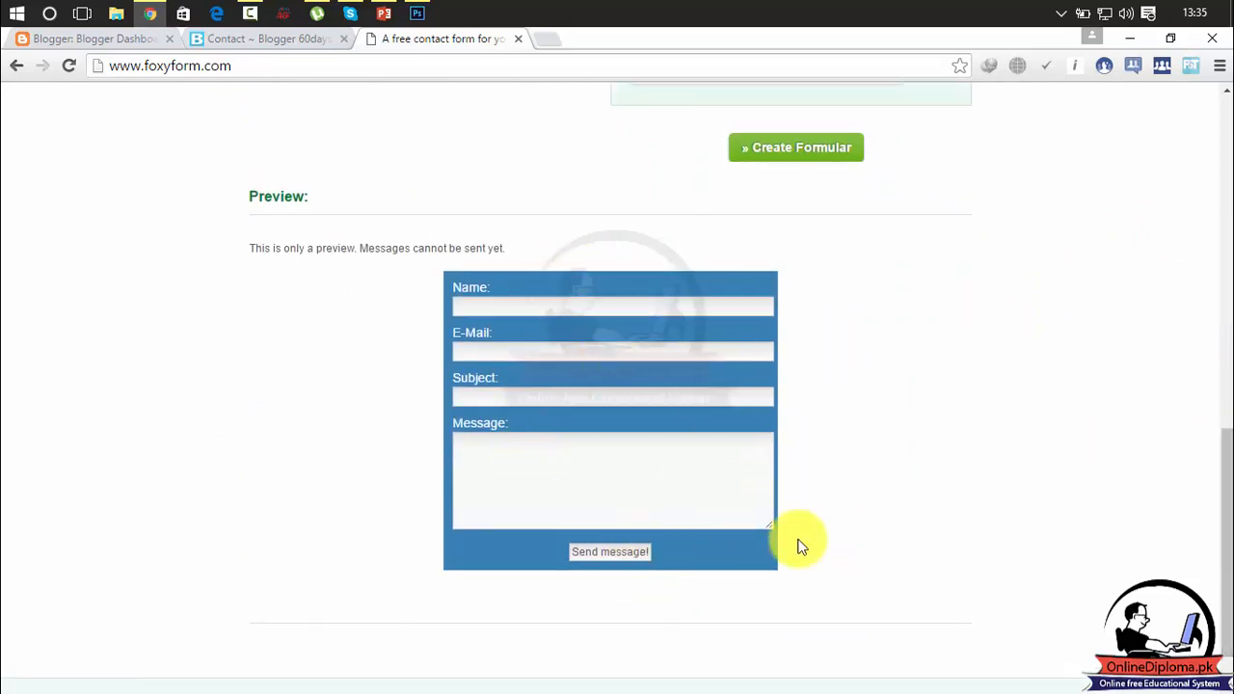
Look up the e-mail address of the signed-in Blogger account and return to the Foxyform page
drag(1220, 482, 1222, 289)
click(923, 446)
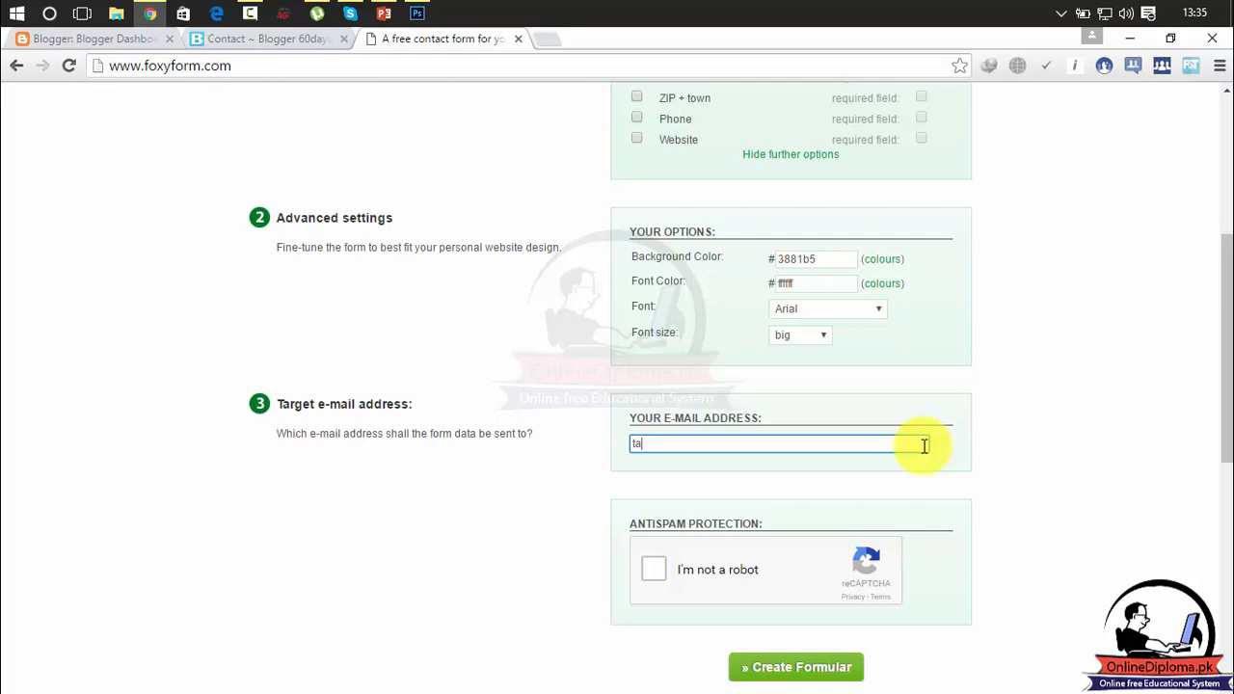
click(241, 46)
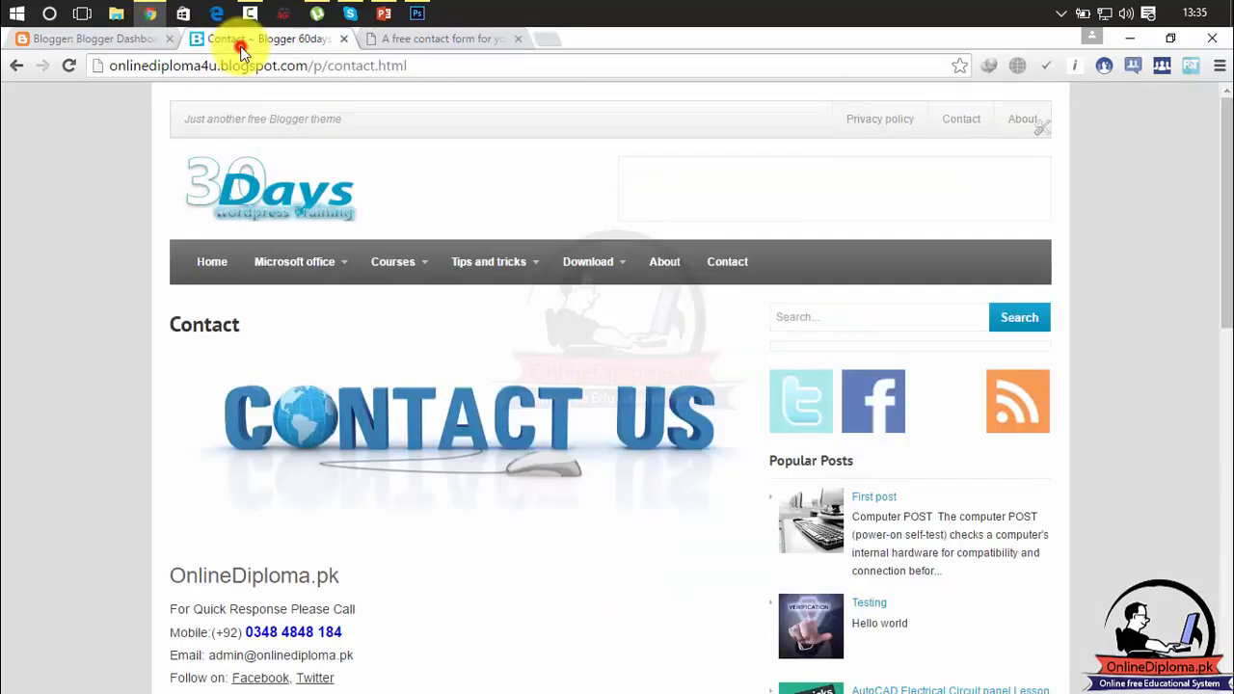
click(126, 50)
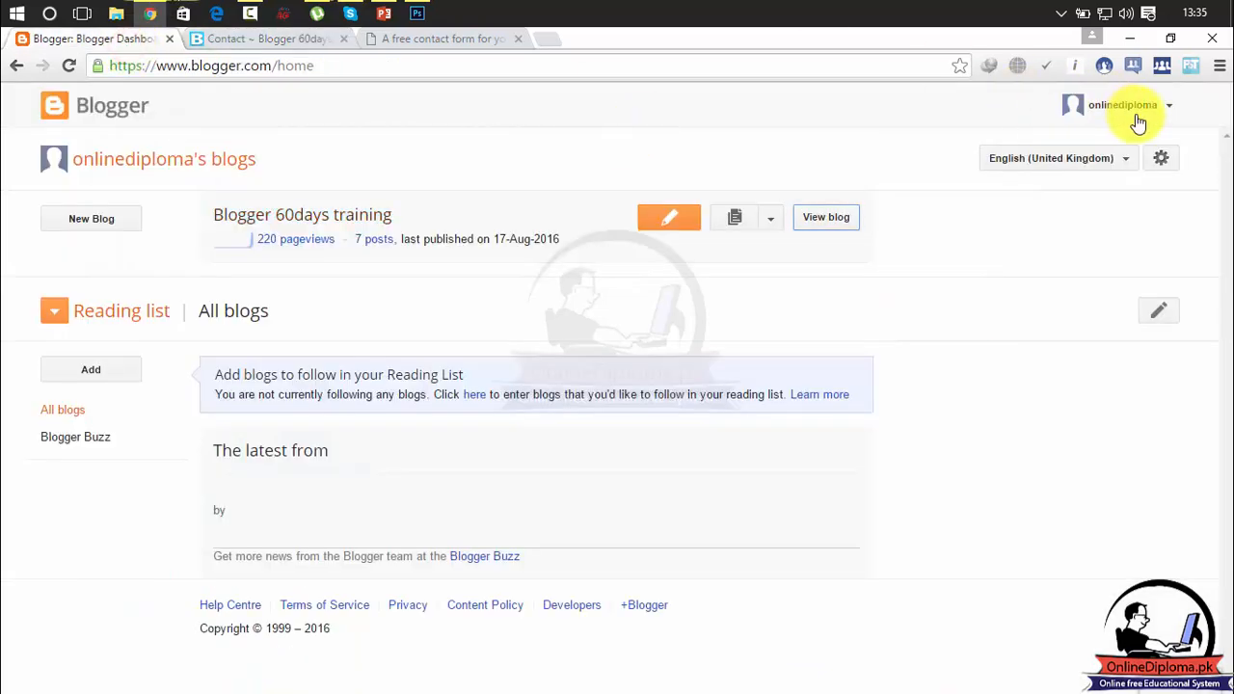
click(1168, 104)
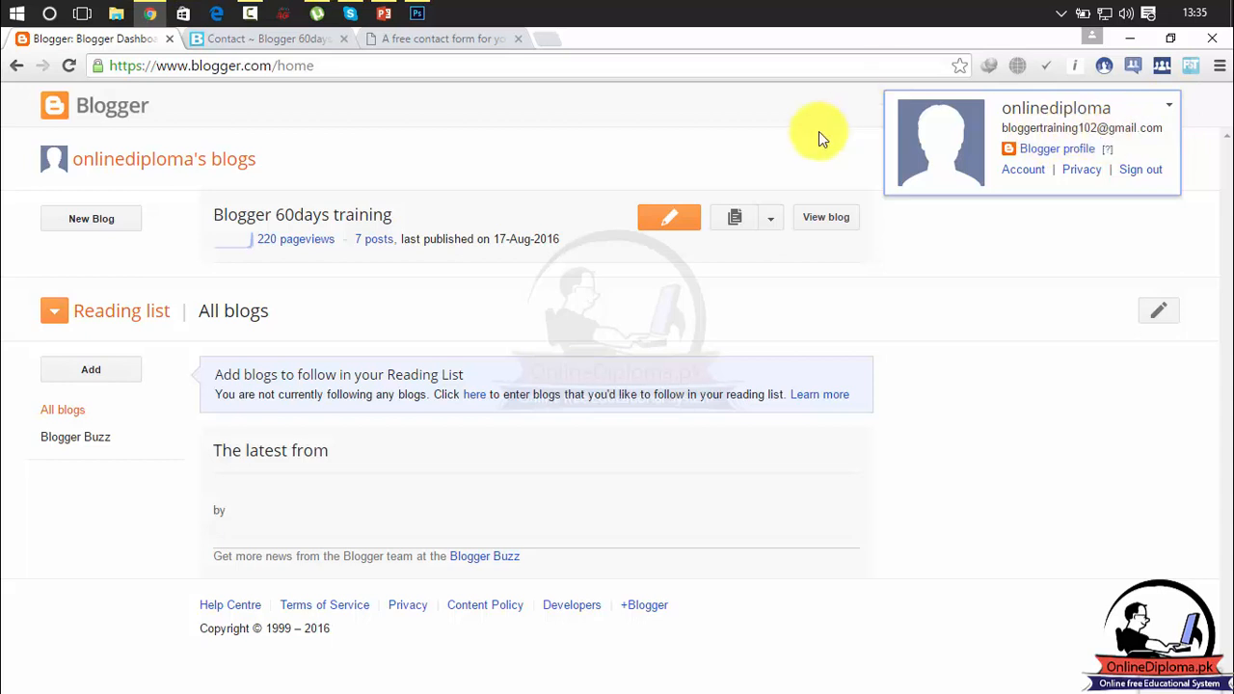
click(393, 44)
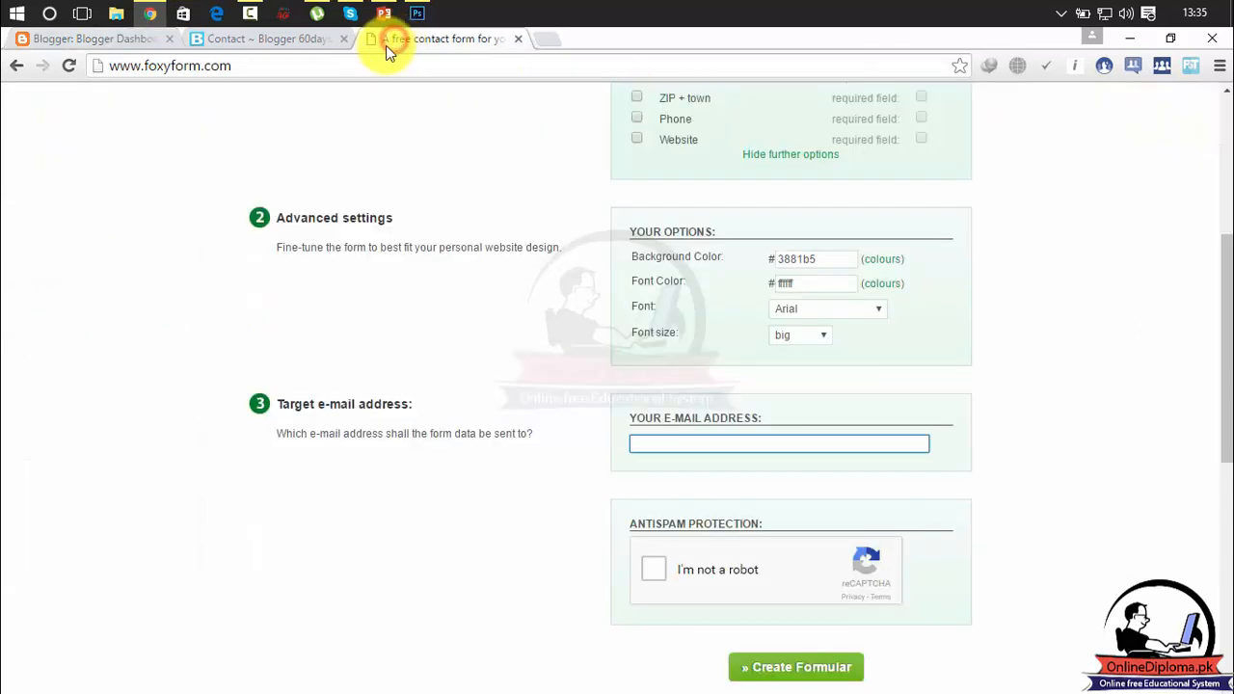
click(659, 570)
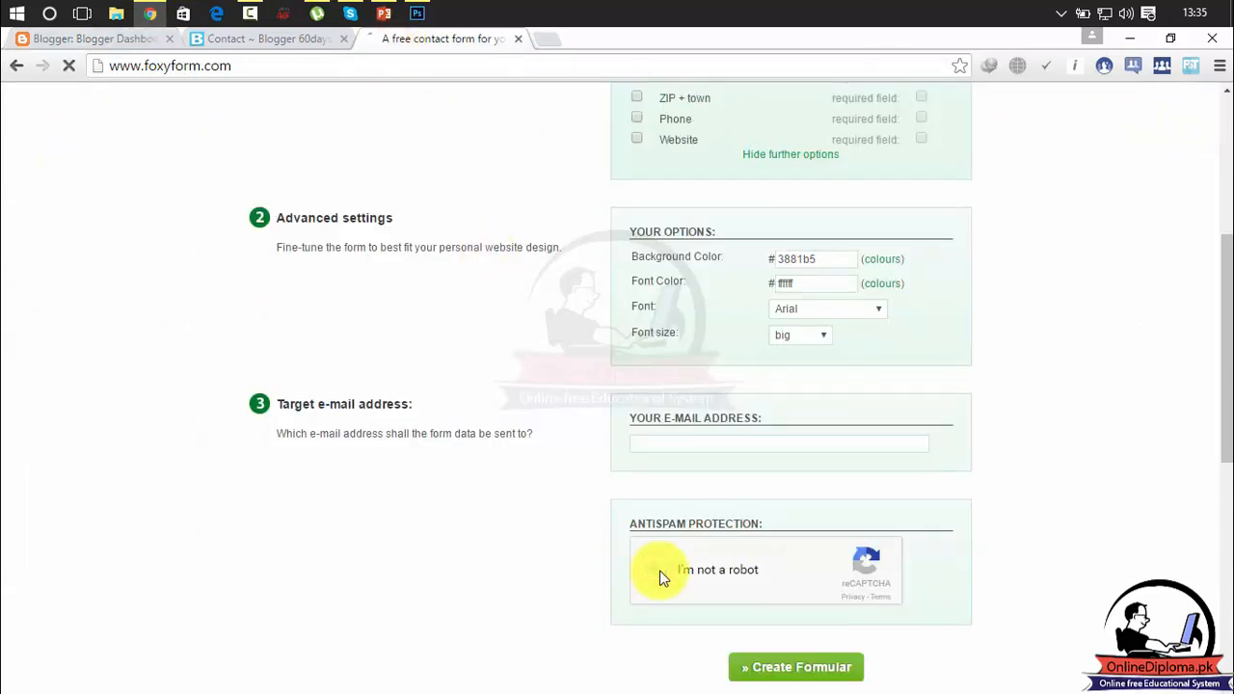
click(758, 442)
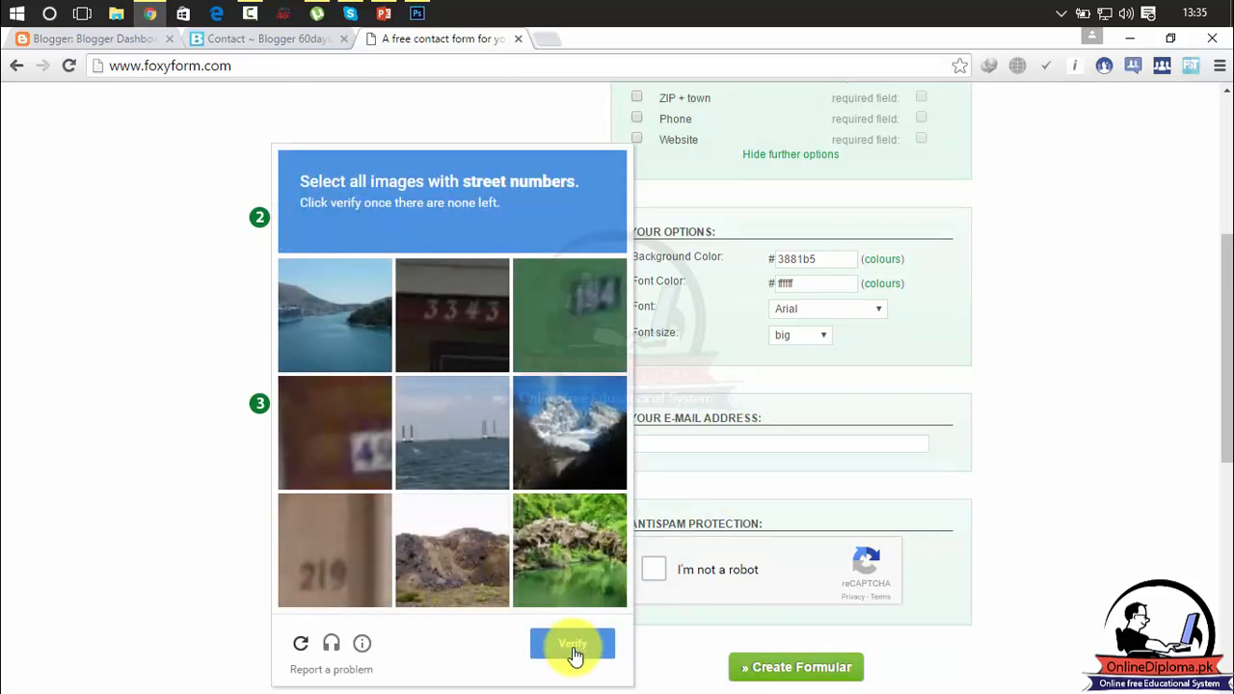
click(730, 615)
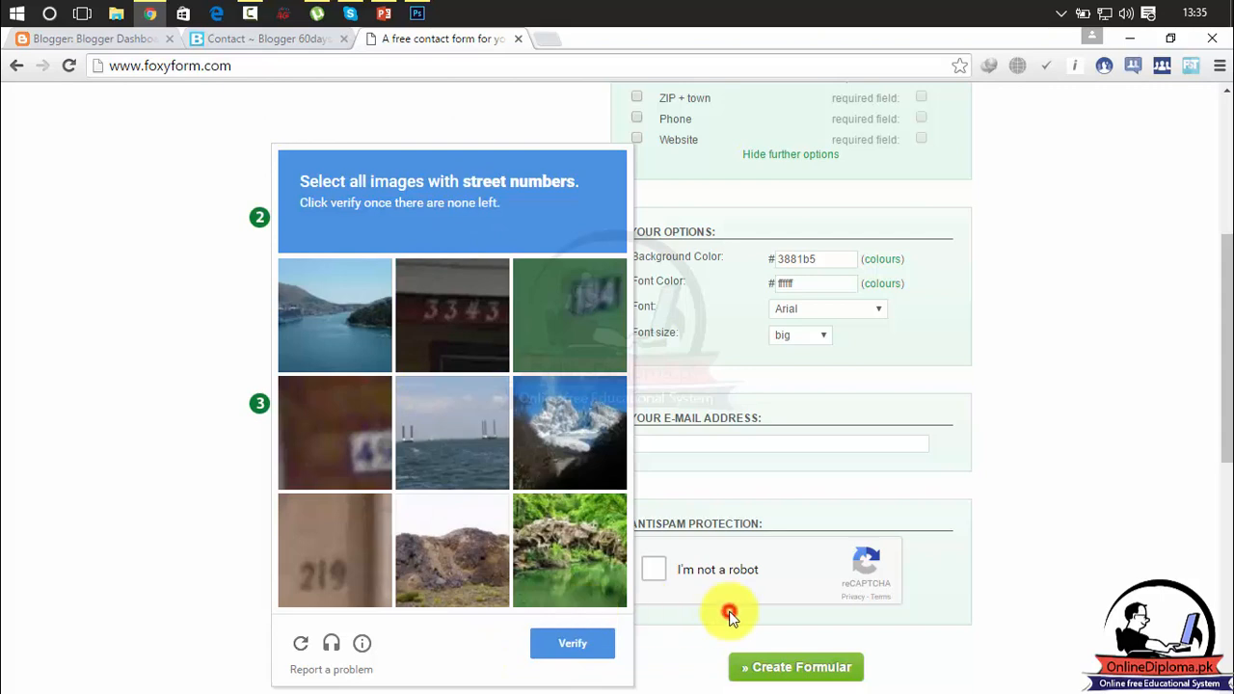
Enter the Blogger account's e-mail address as the form's target address
click(679, 445)
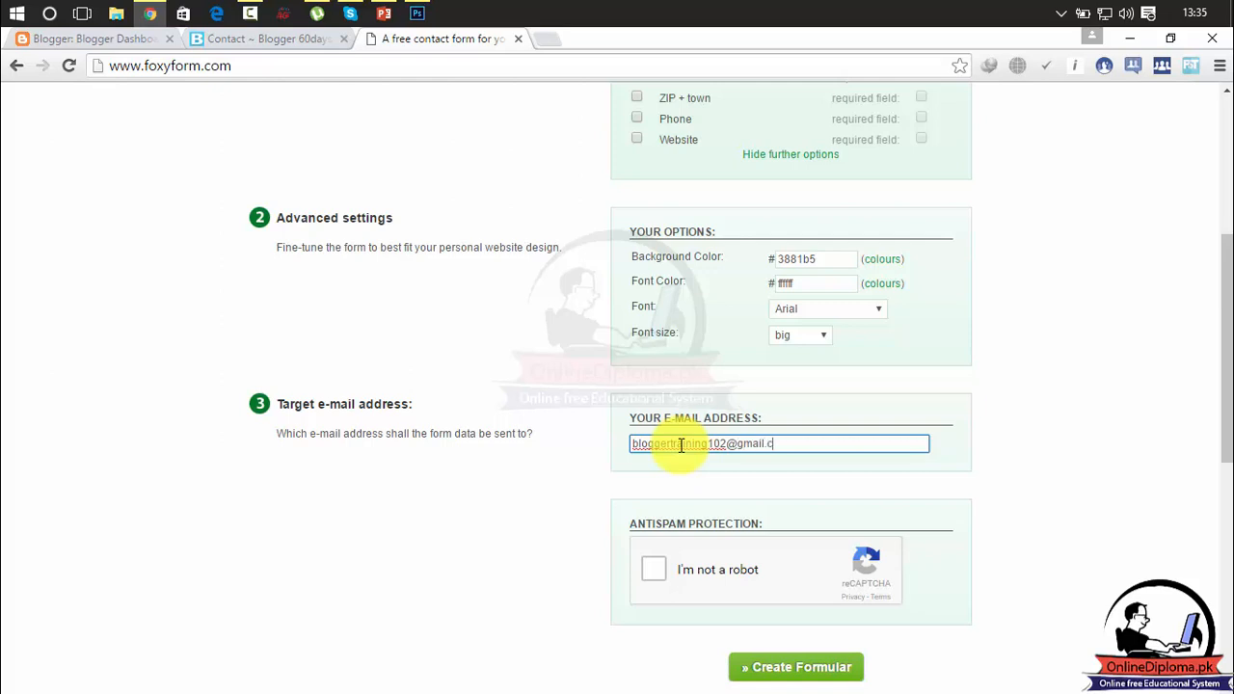
Try to pass the reCAPTCHA anti-spam check by selecting all images with street numbers and verifying them
click(652, 570)
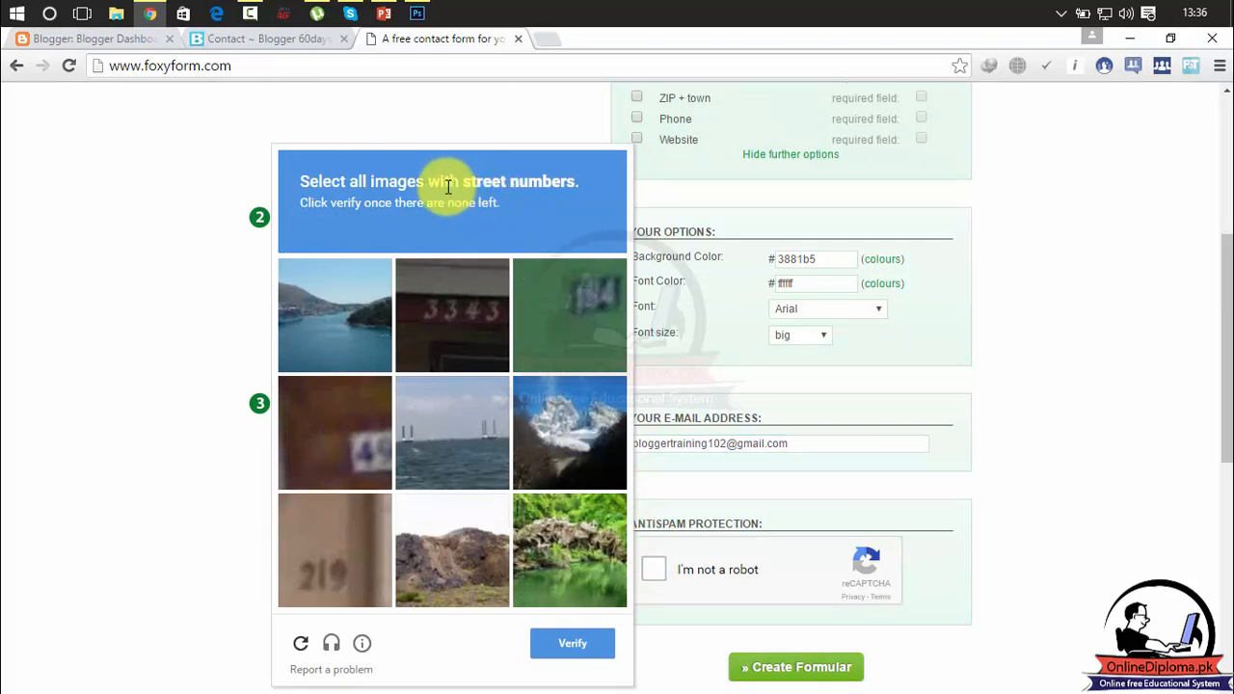
click(590, 307)
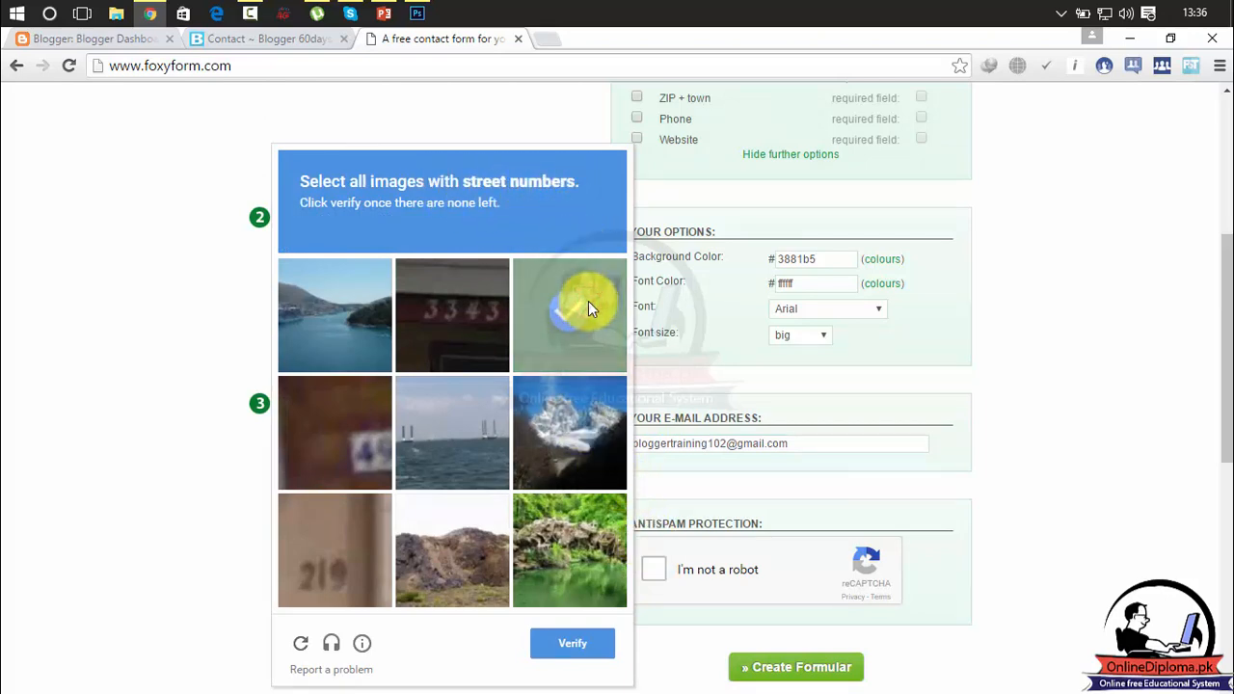
click(438, 314)
click(363, 421)
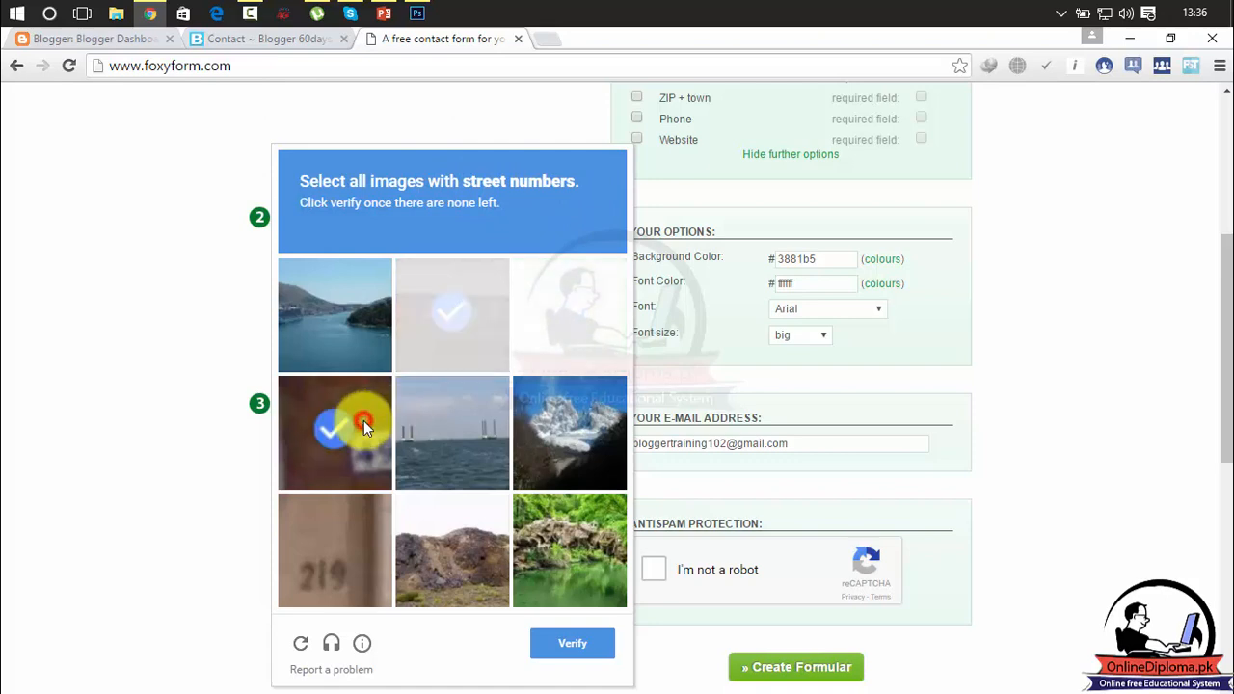
click(347, 534)
click(589, 650)
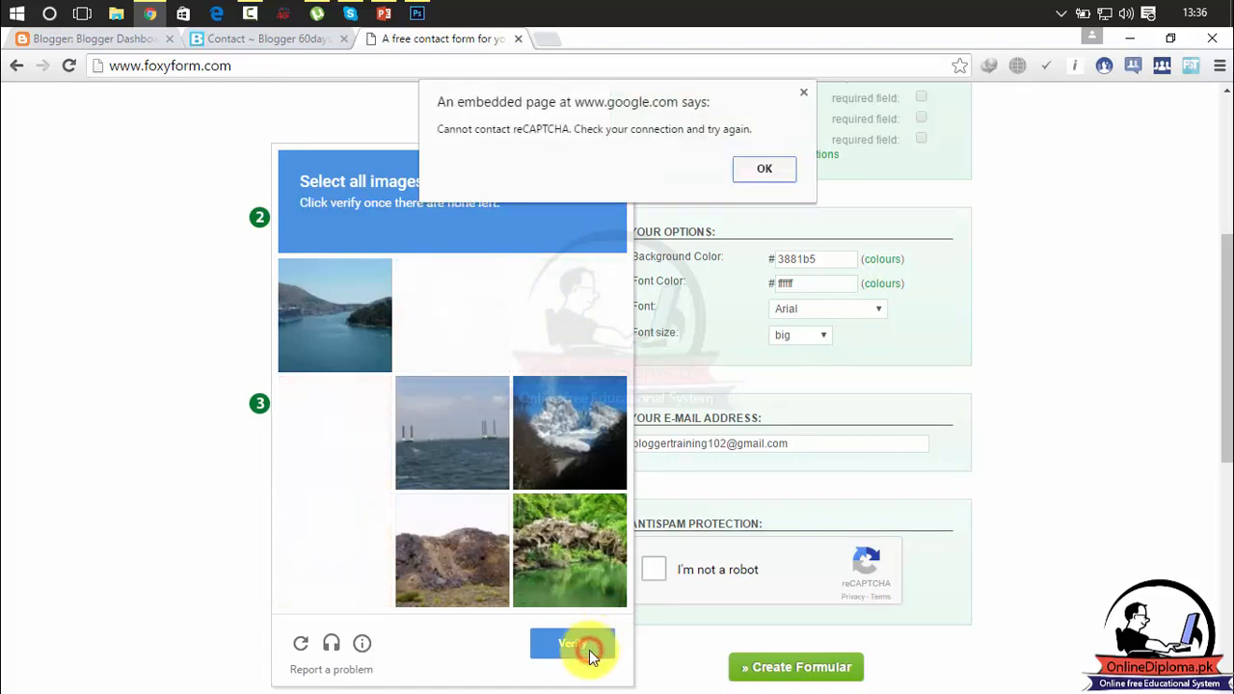
click(763, 171)
click(647, 449)
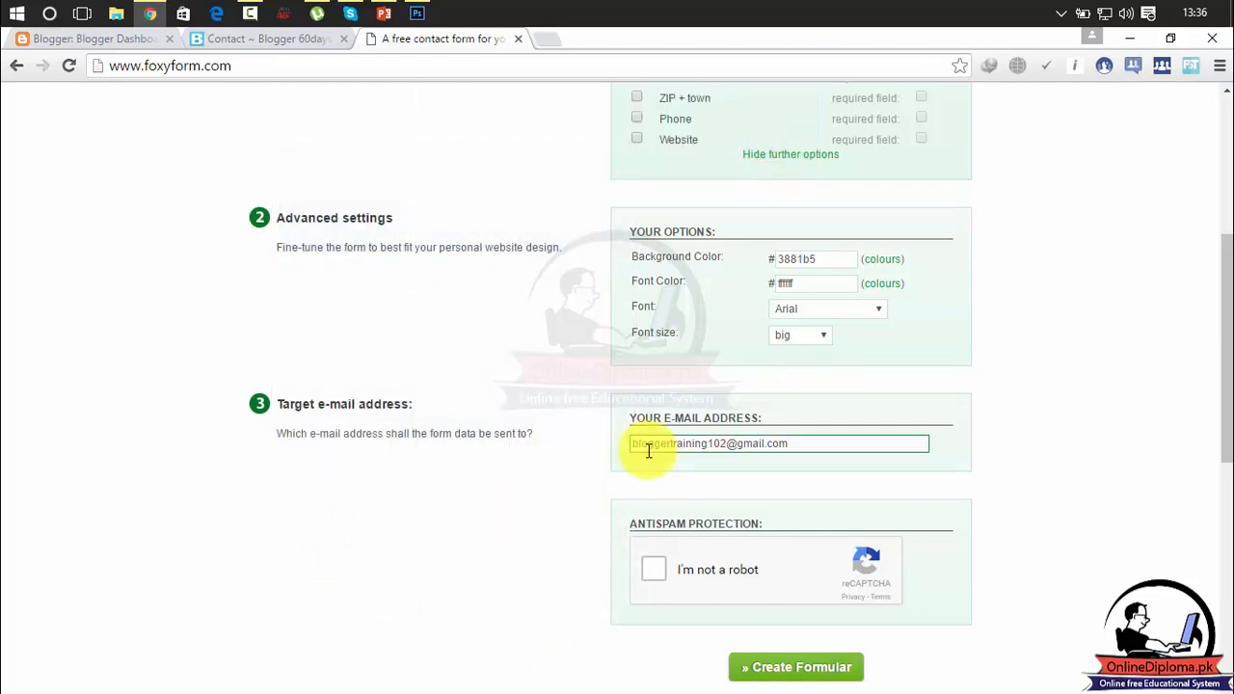
Restart the reCAPTCHA check, select every street-number image, including replacement images, until none are left, and verify the selection
click(655, 571)
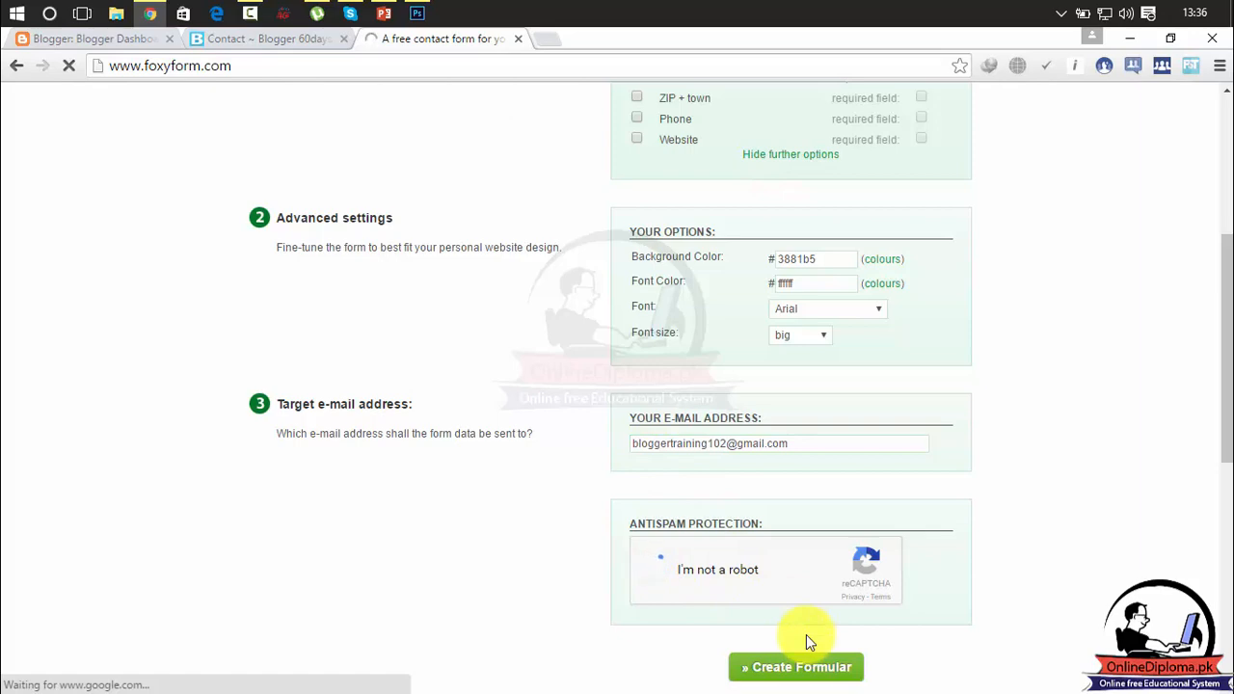
drag(1222, 338, 1226, 444)
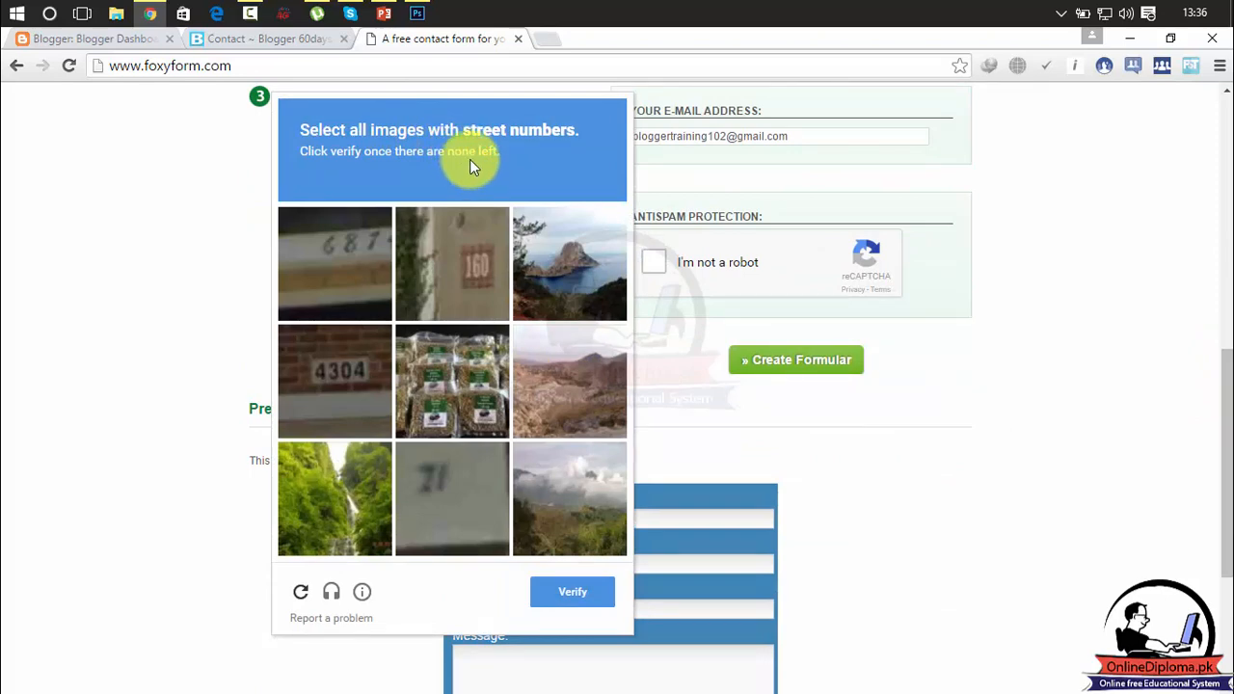
click(467, 254)
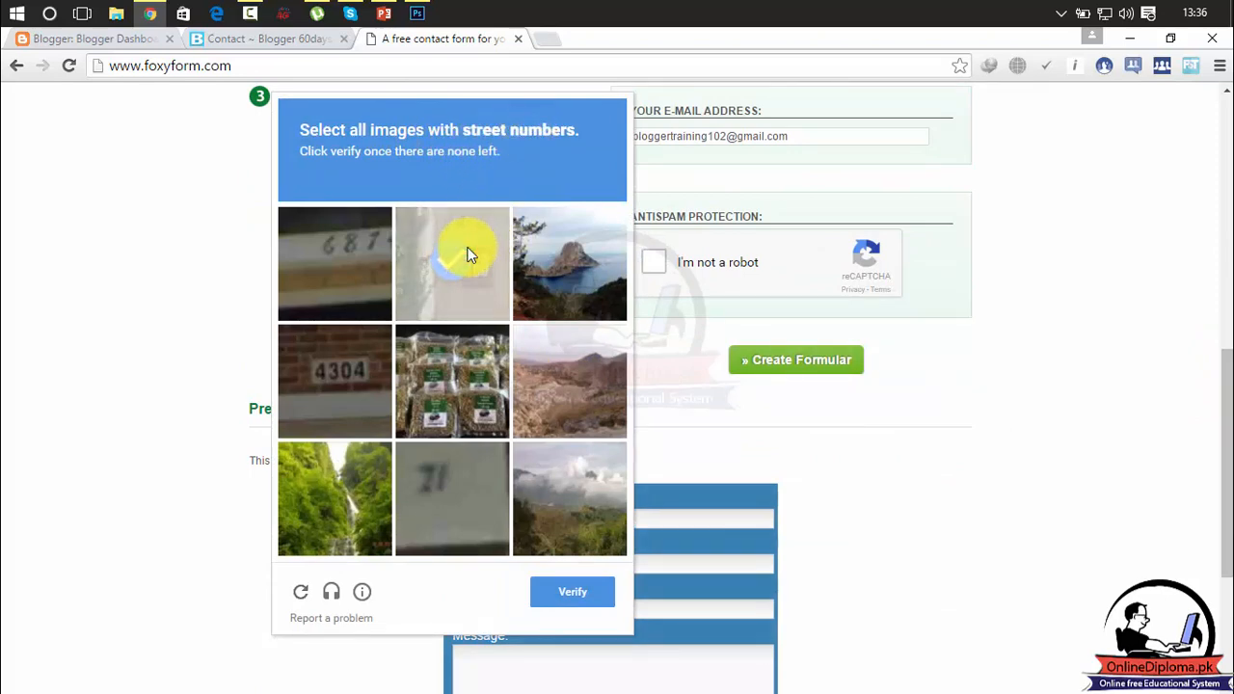
click(340, 252)
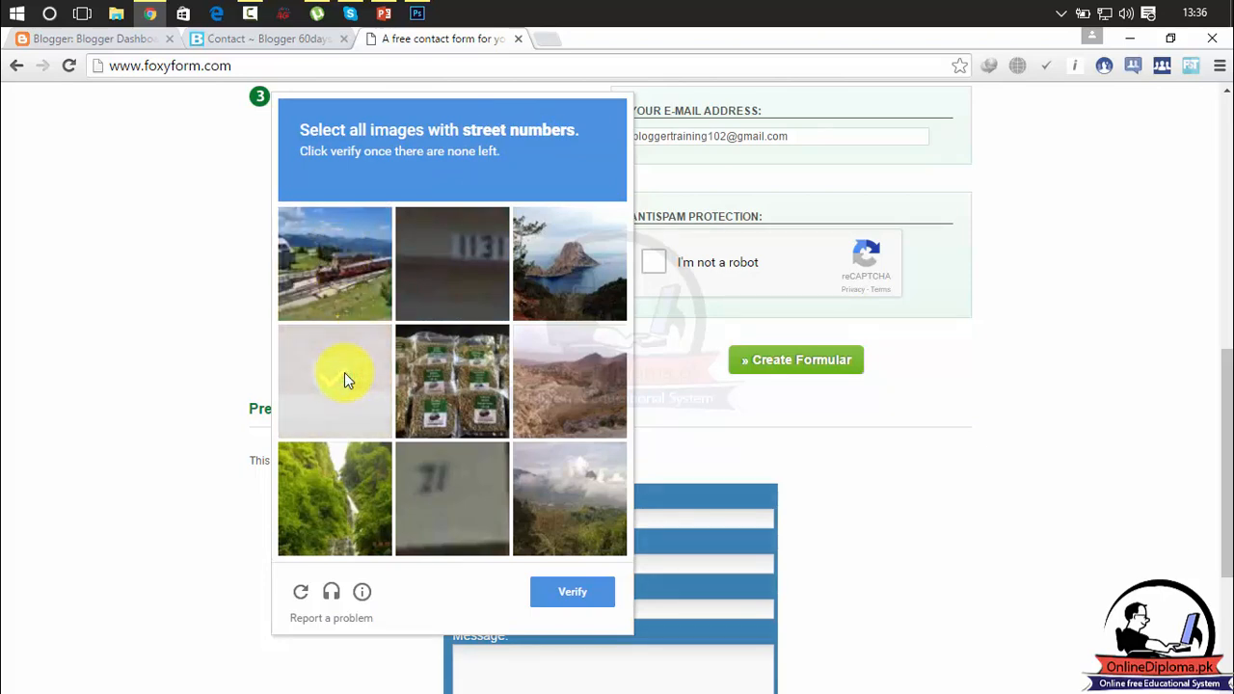
click(467, 257)
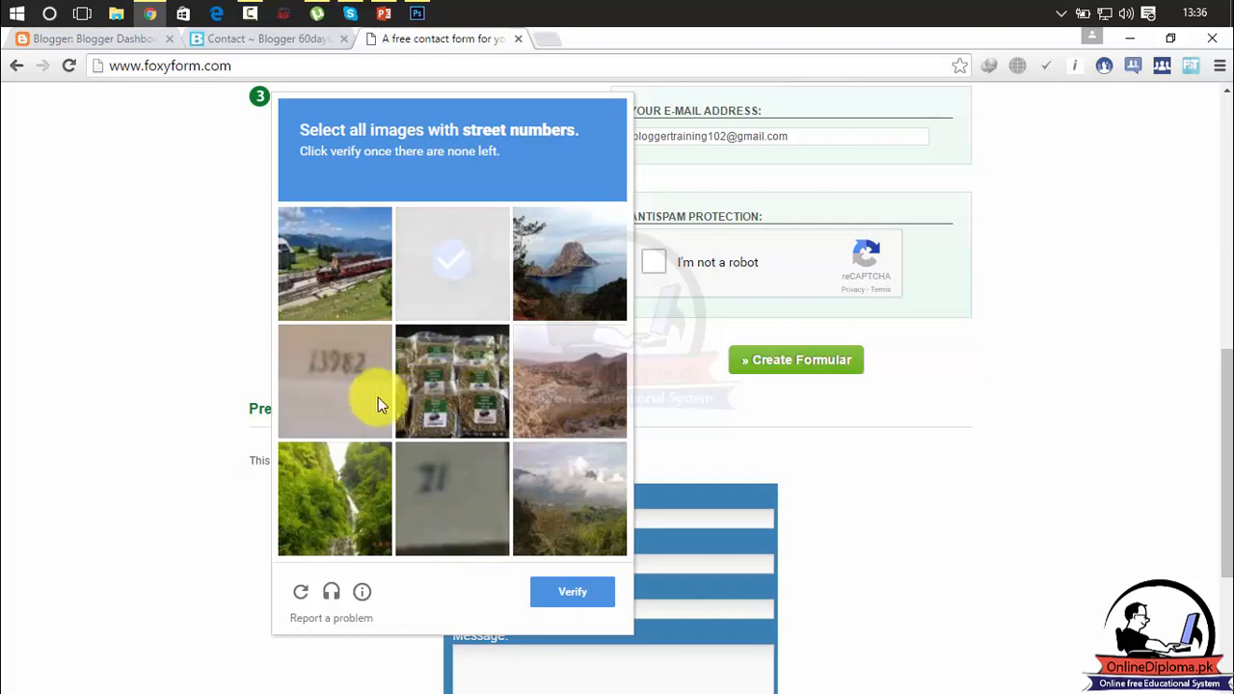
click(361, 388)
click(463, 268)
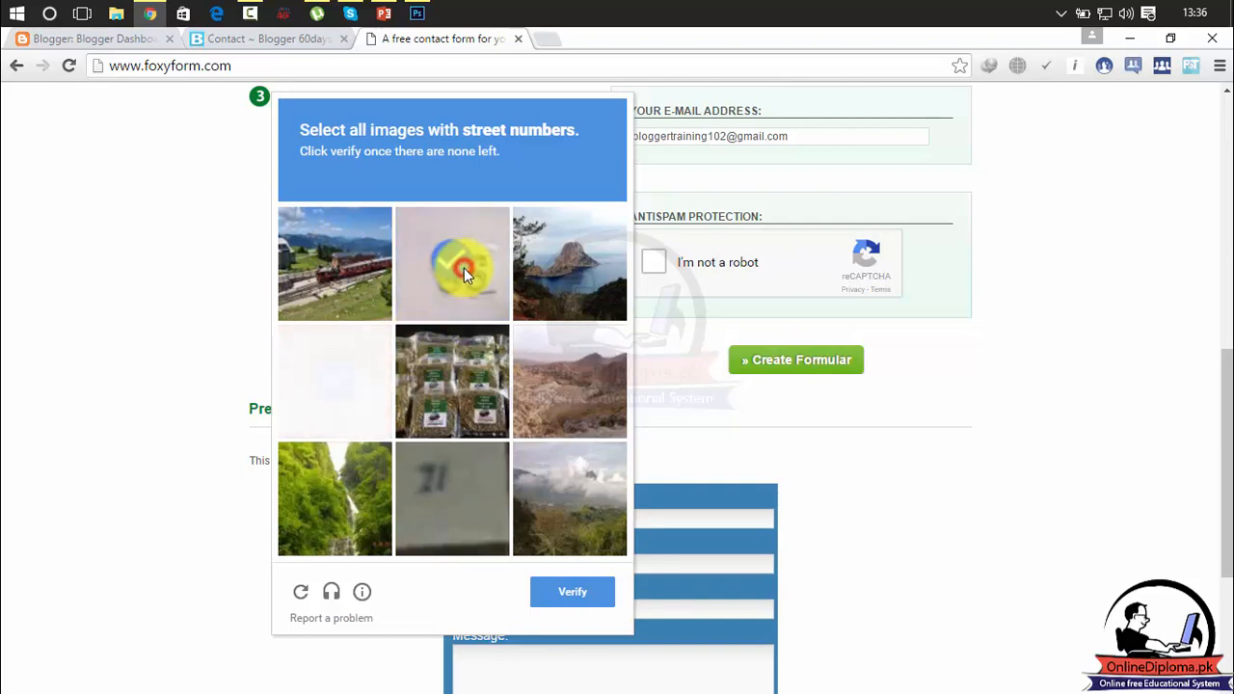
click(440, 488)
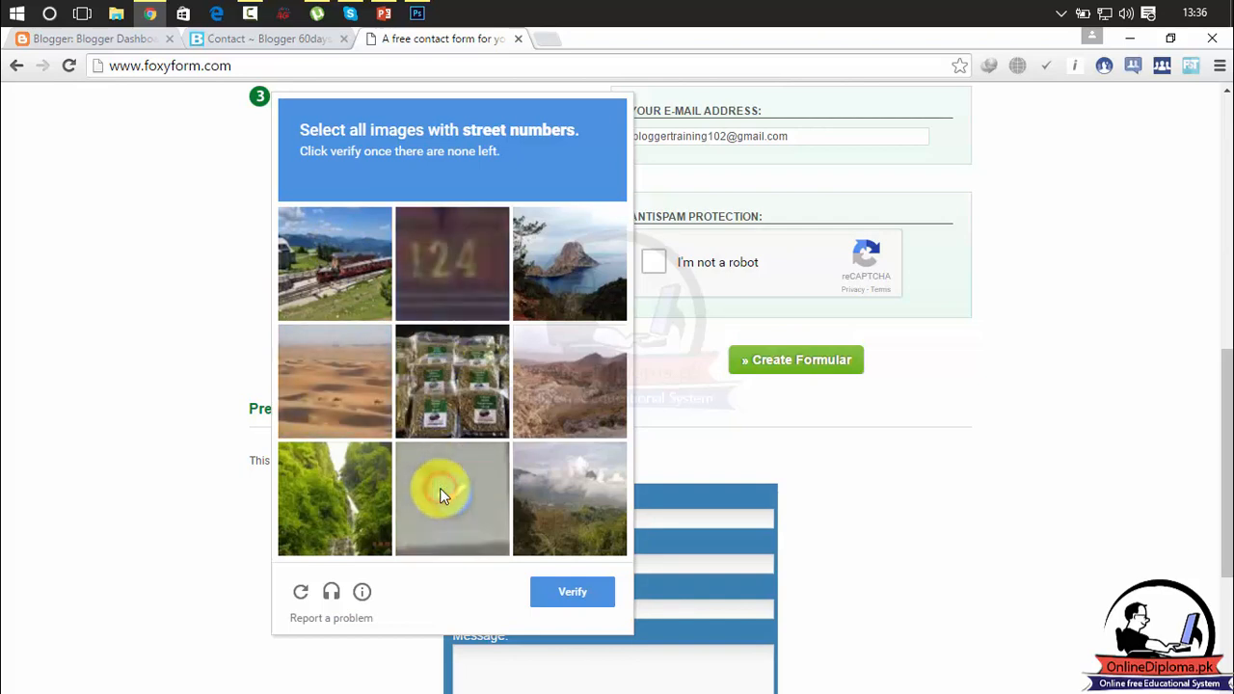
click(457, 264)
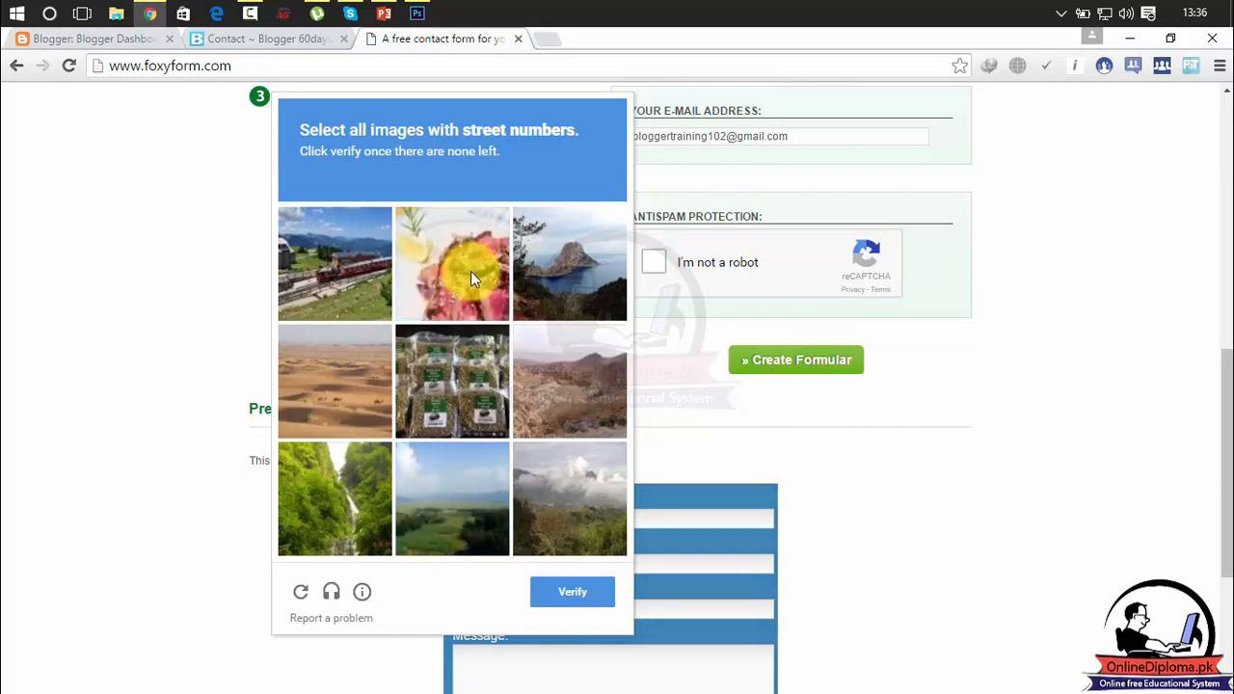
click(592, 600)
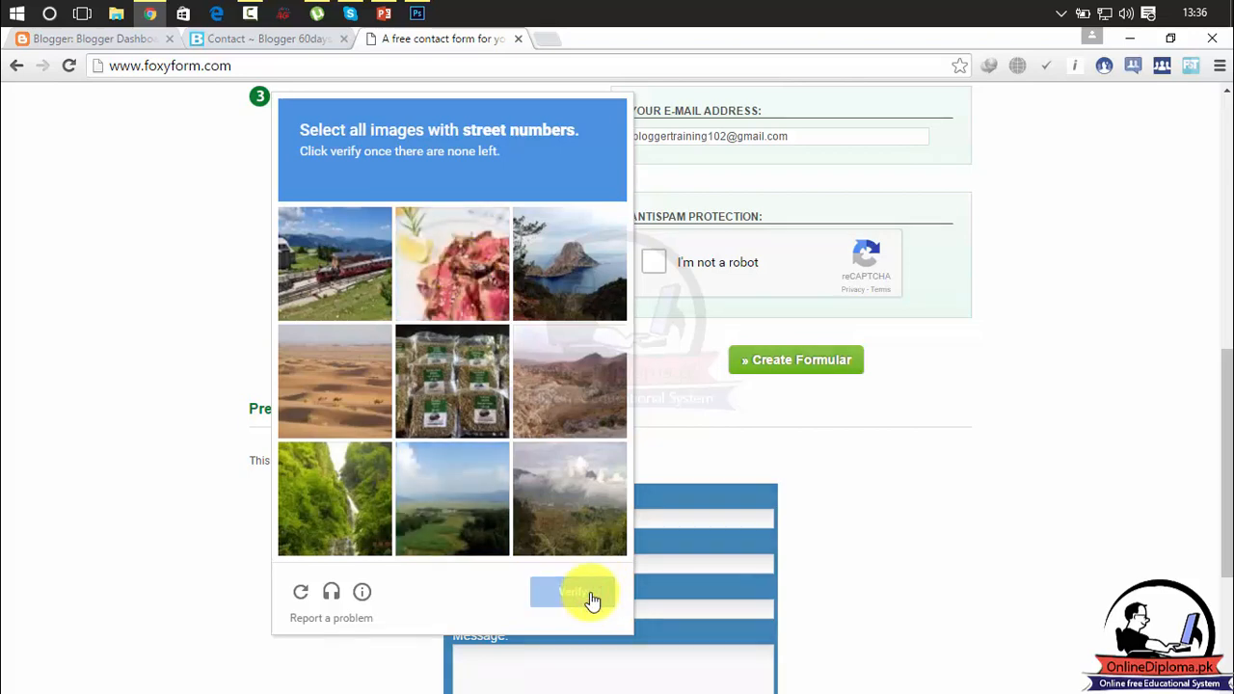
Create the contact form and select its entire generated HTML code for copying
click(802, 371)
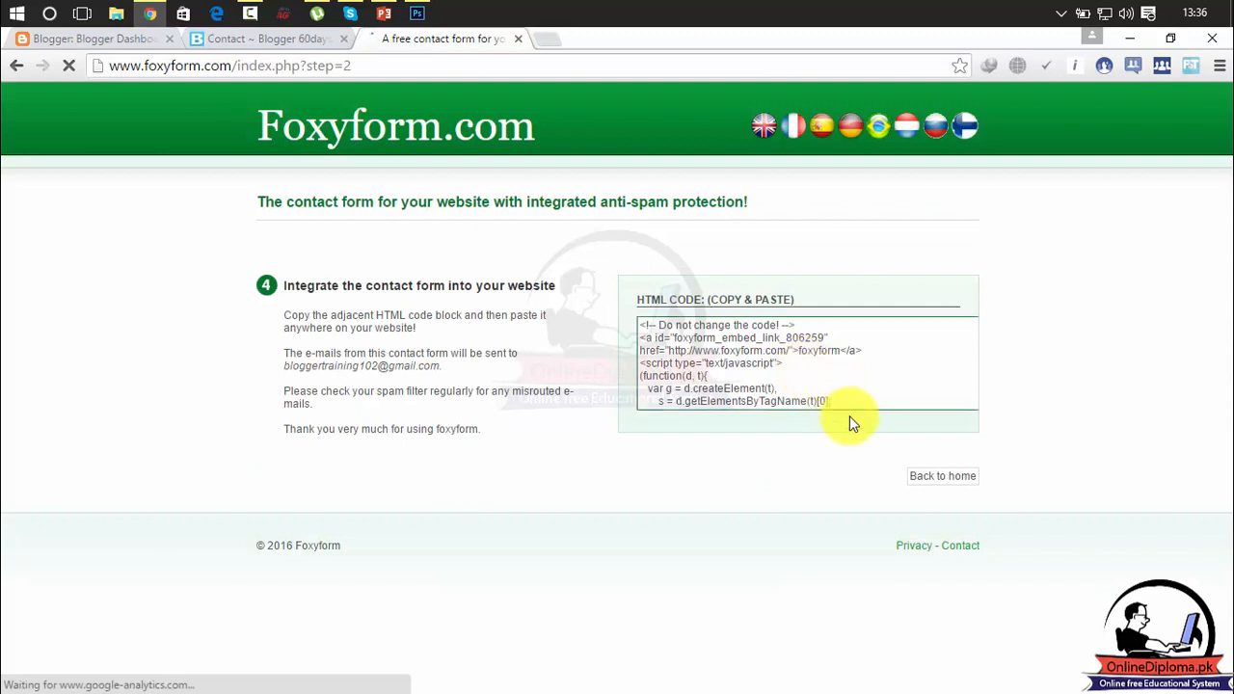
click(749, 357)
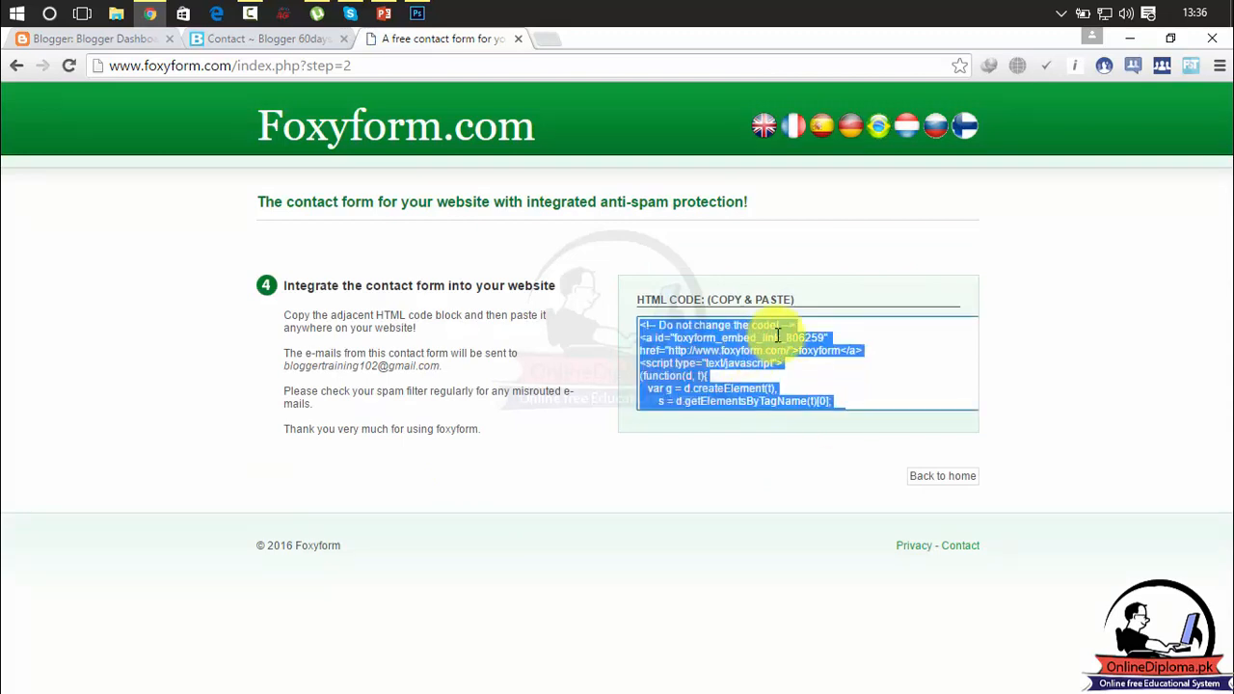
Open the Contact page of the Blogger 60days training blog for editing and compare it with the live Contact page
click(276, 40)
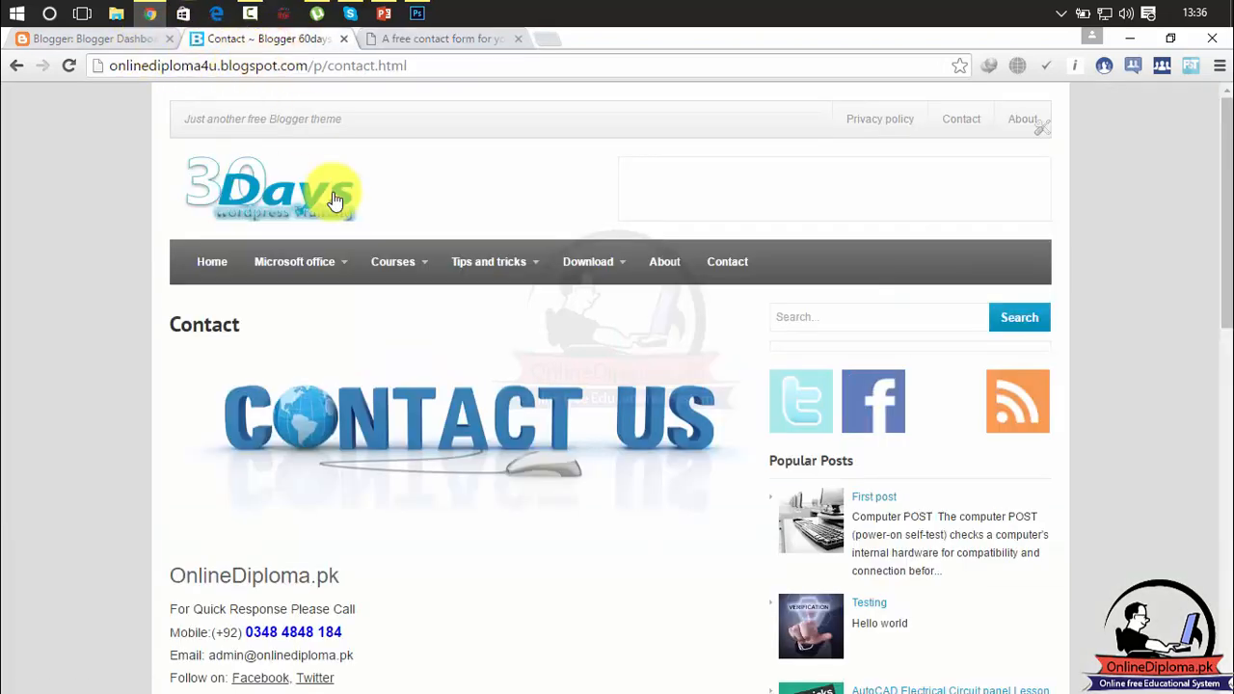
click(164, 40)
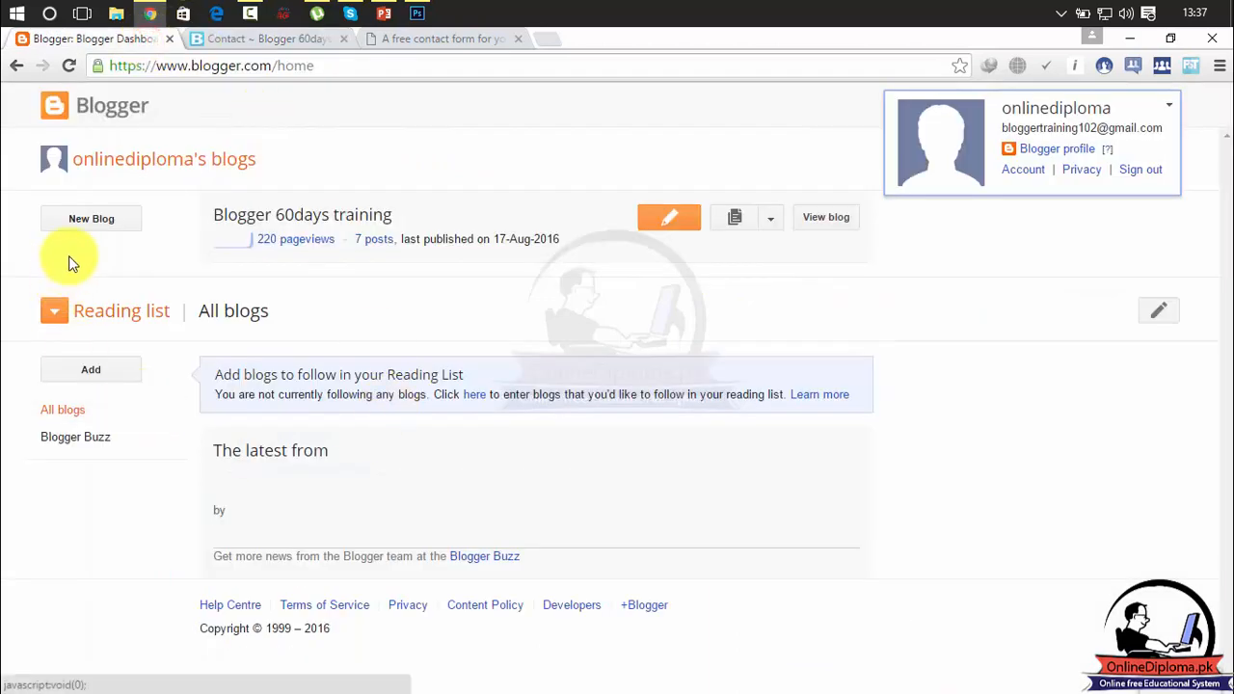
click(363, 217)
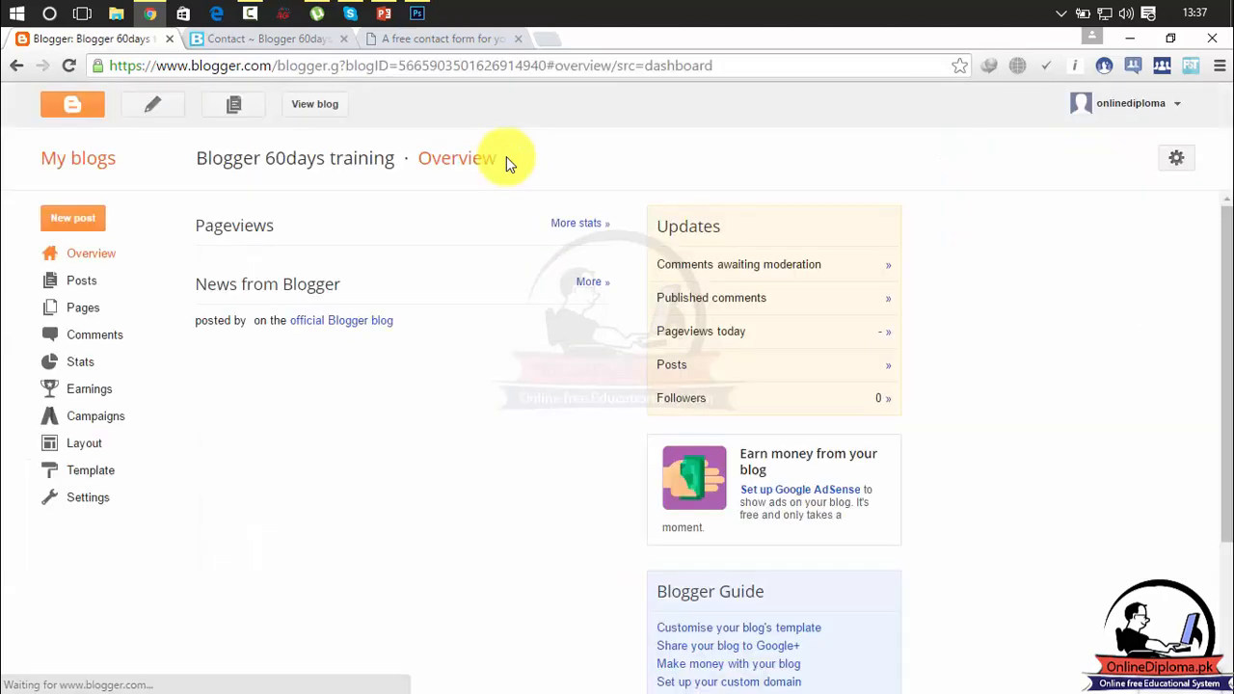
click(99, 316)
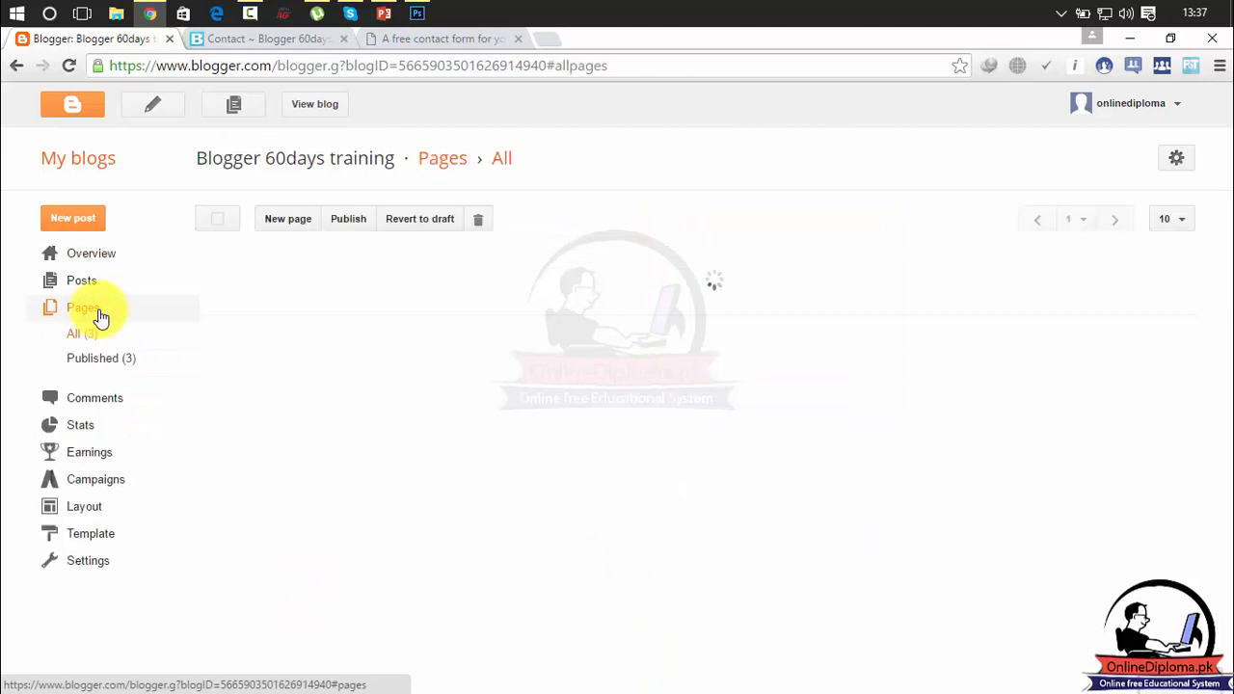
mouse_move(242, 322)
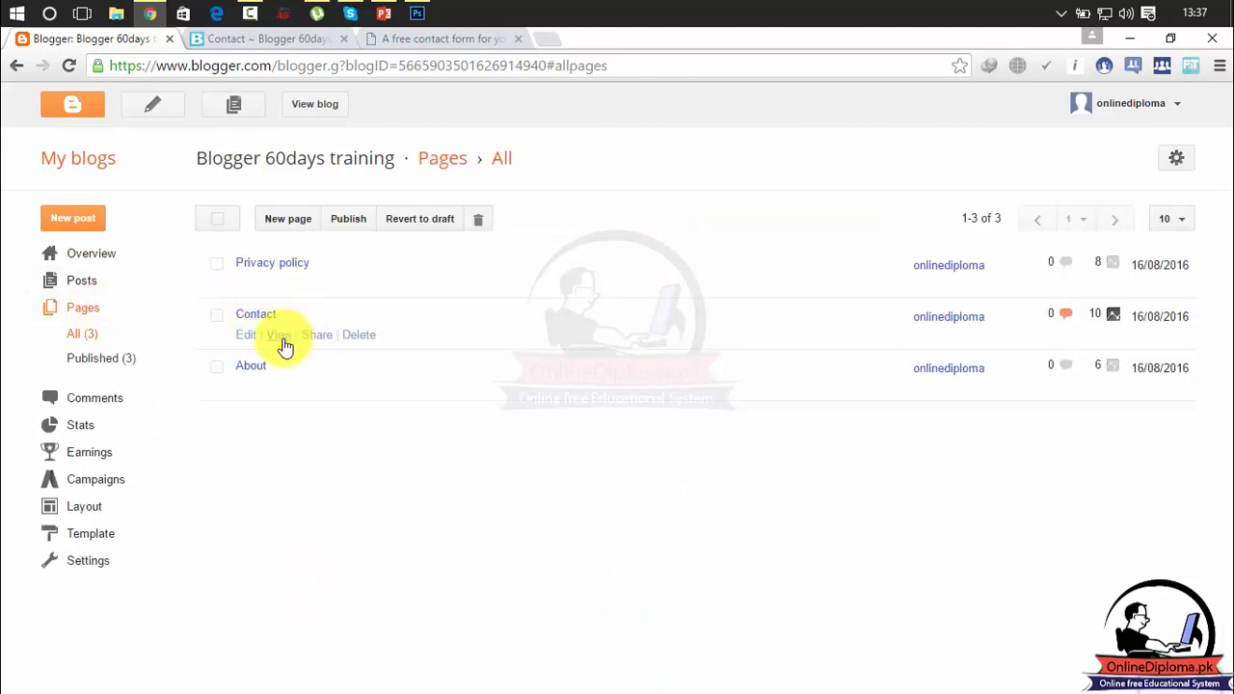
click(249, 338)
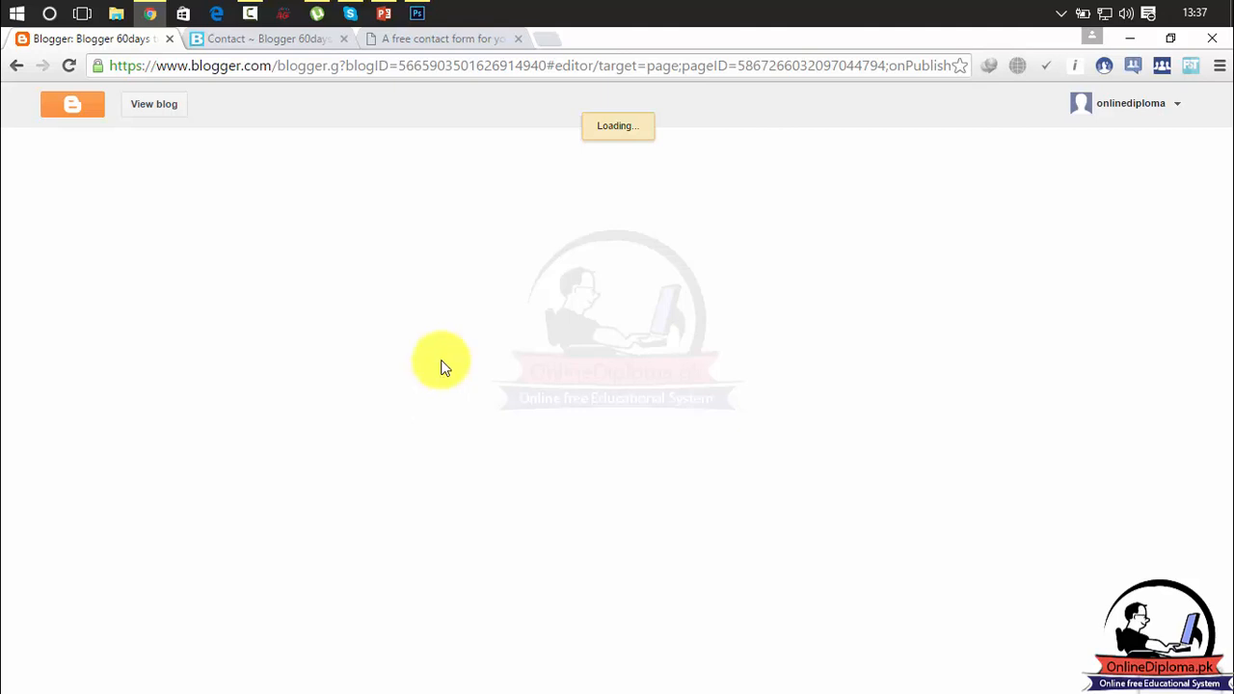
click(313, 46)
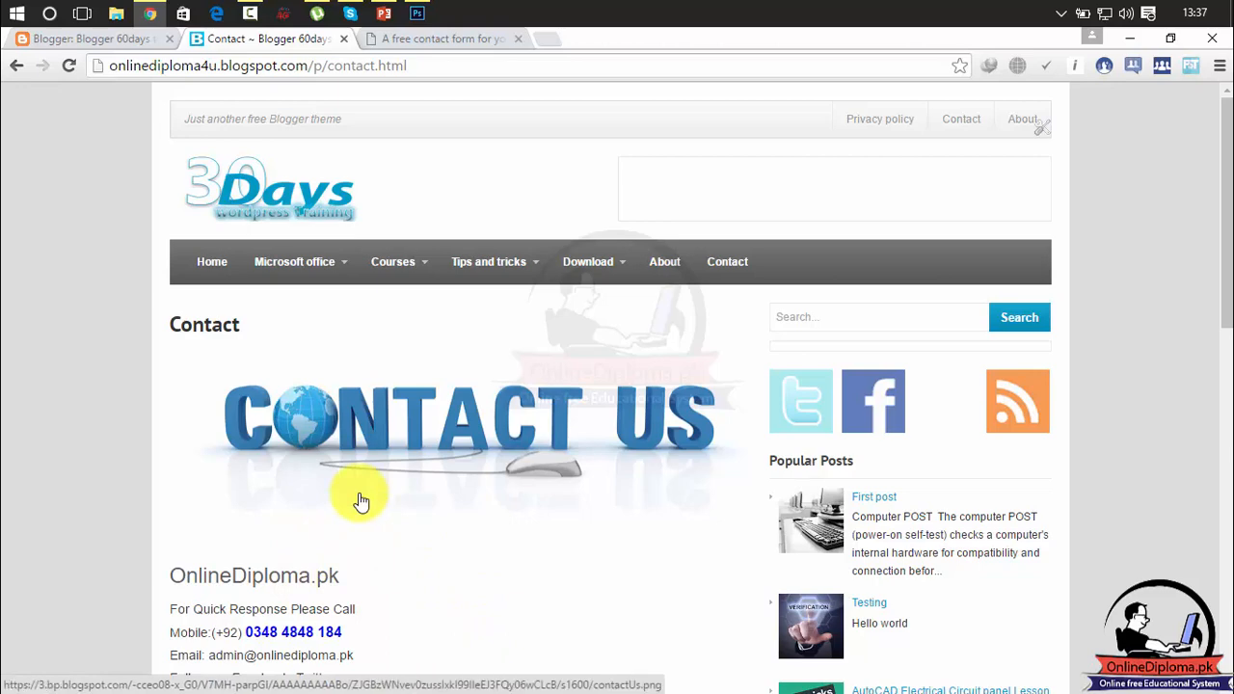
click(149, 44)
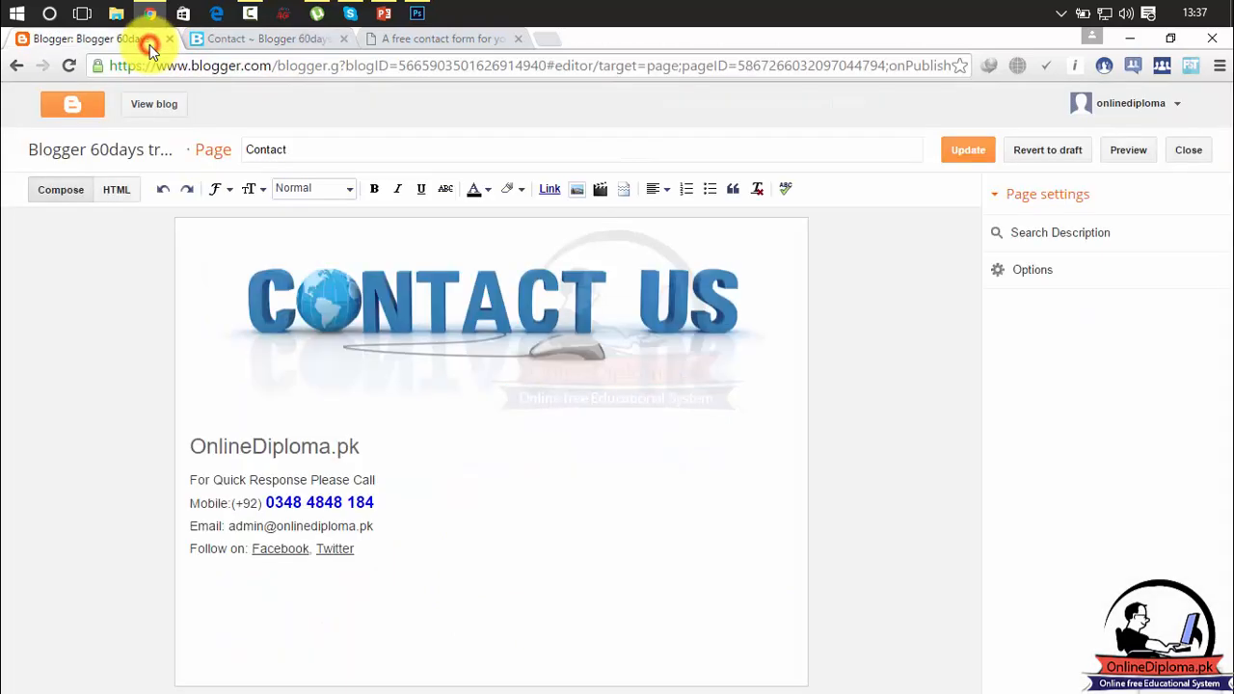
Add two blank lines below the "Follow on" line of the Contact page
click(338, 597)
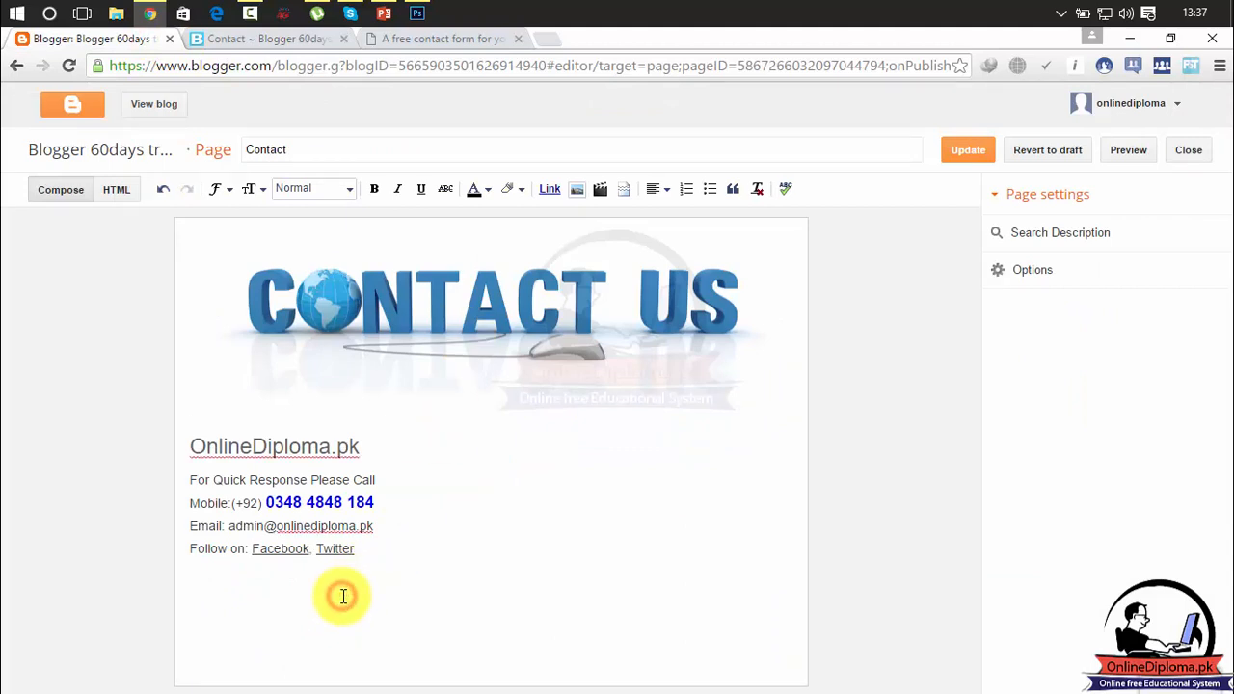
click(299, 614)
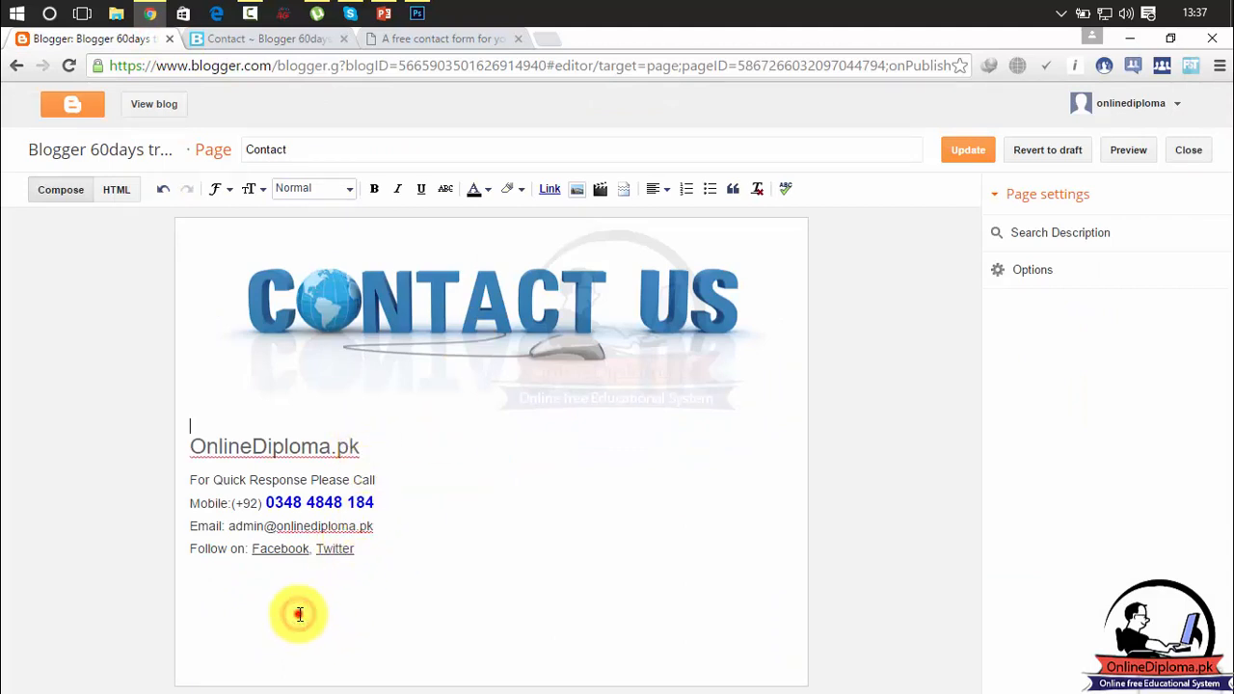
click(394, 554)
click(384, 568)
key(Return)
key(Return)
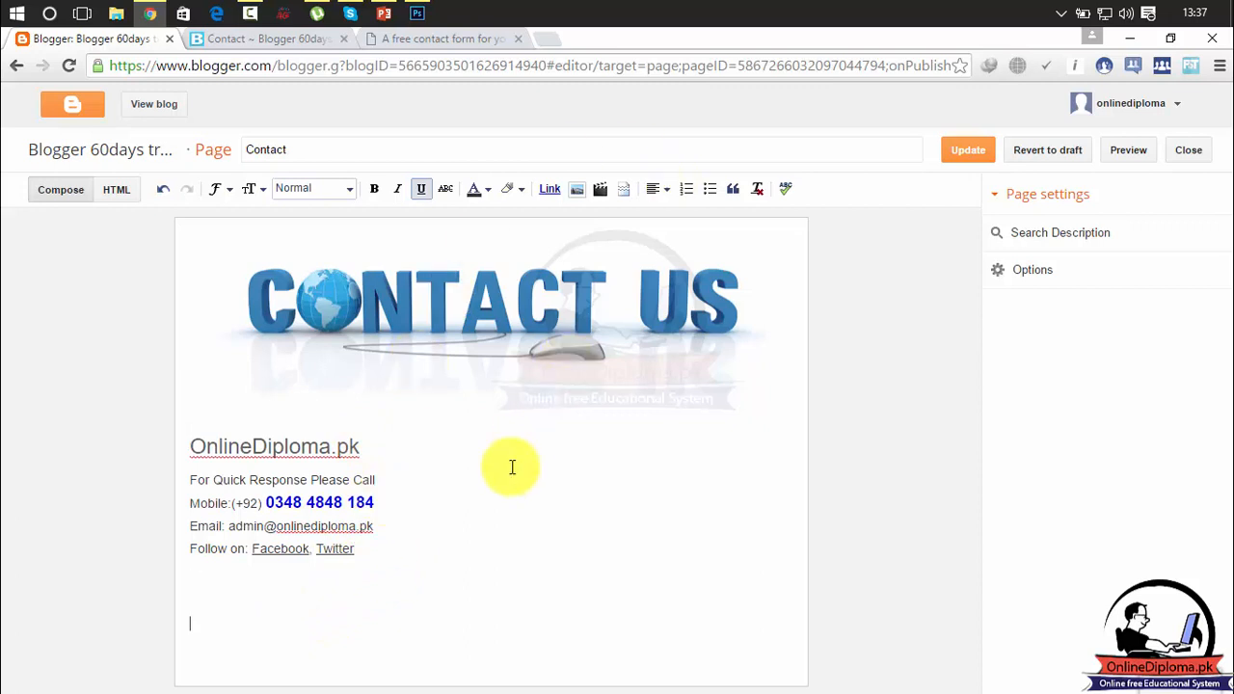
Right-align the contact details block from the OnlineDiploma.pk heading through the "Follow on" line
click(298, 505)
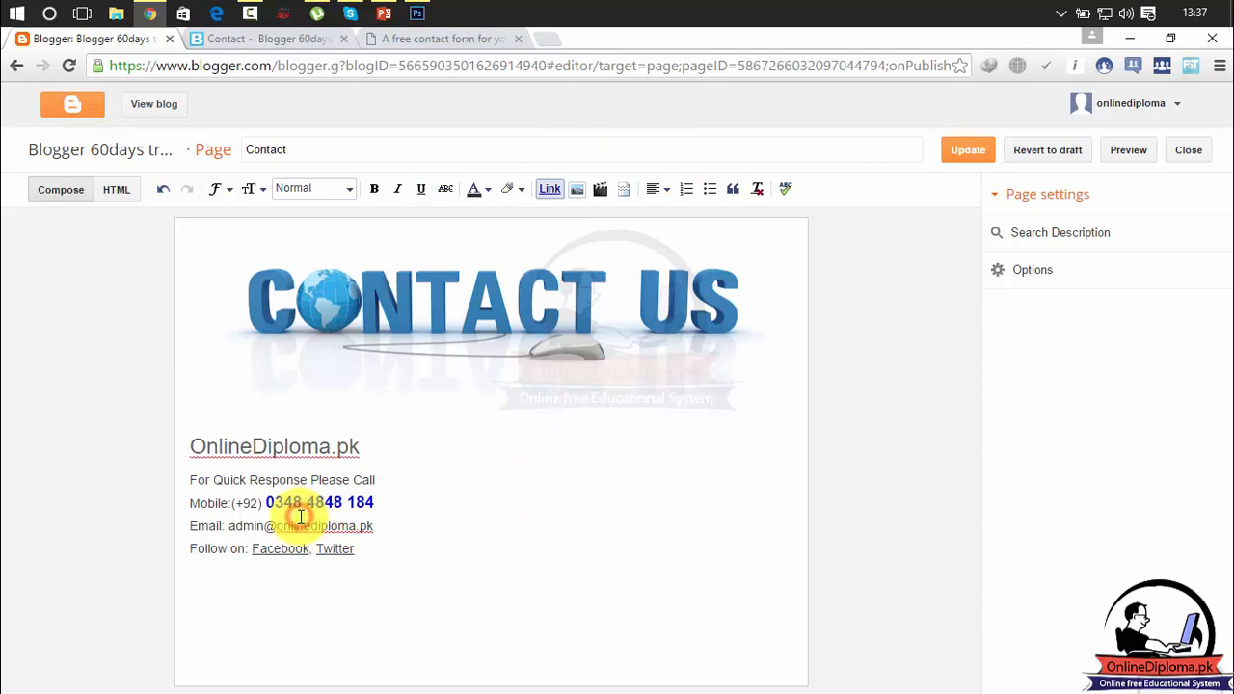
drag(367, 548, 193, 441)
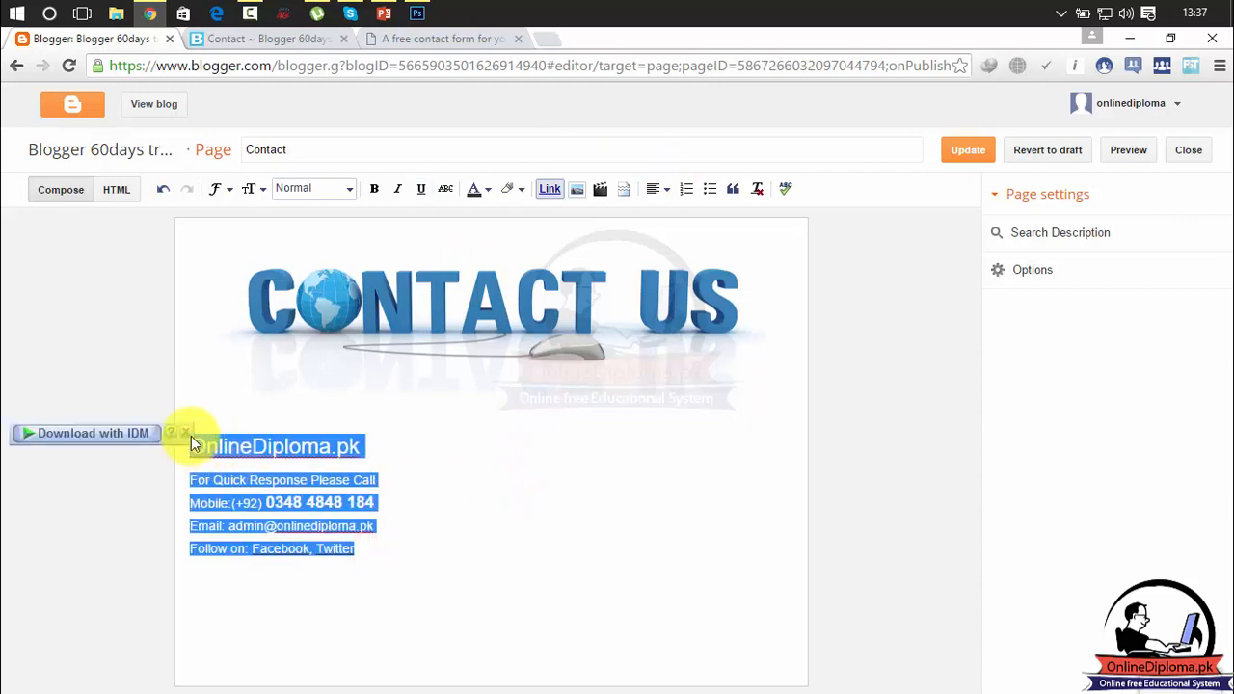
click(667, 189)
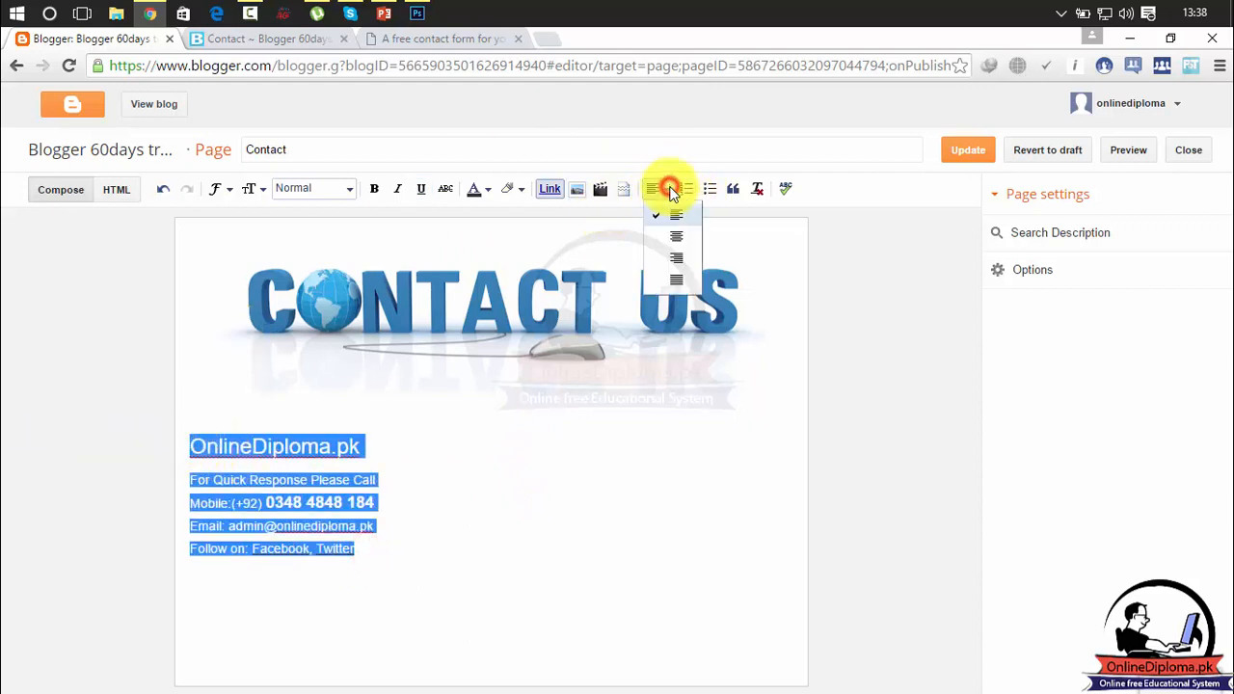
click(674, 261)
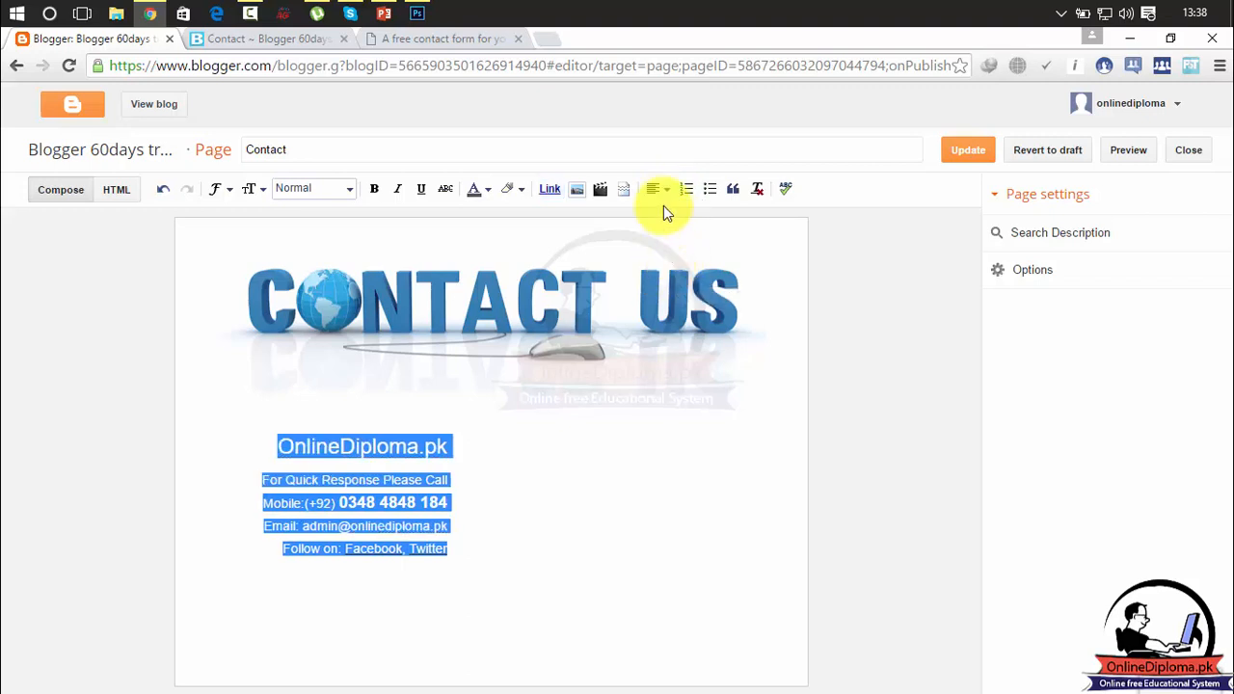
click(665, 189)
click(672, 269)
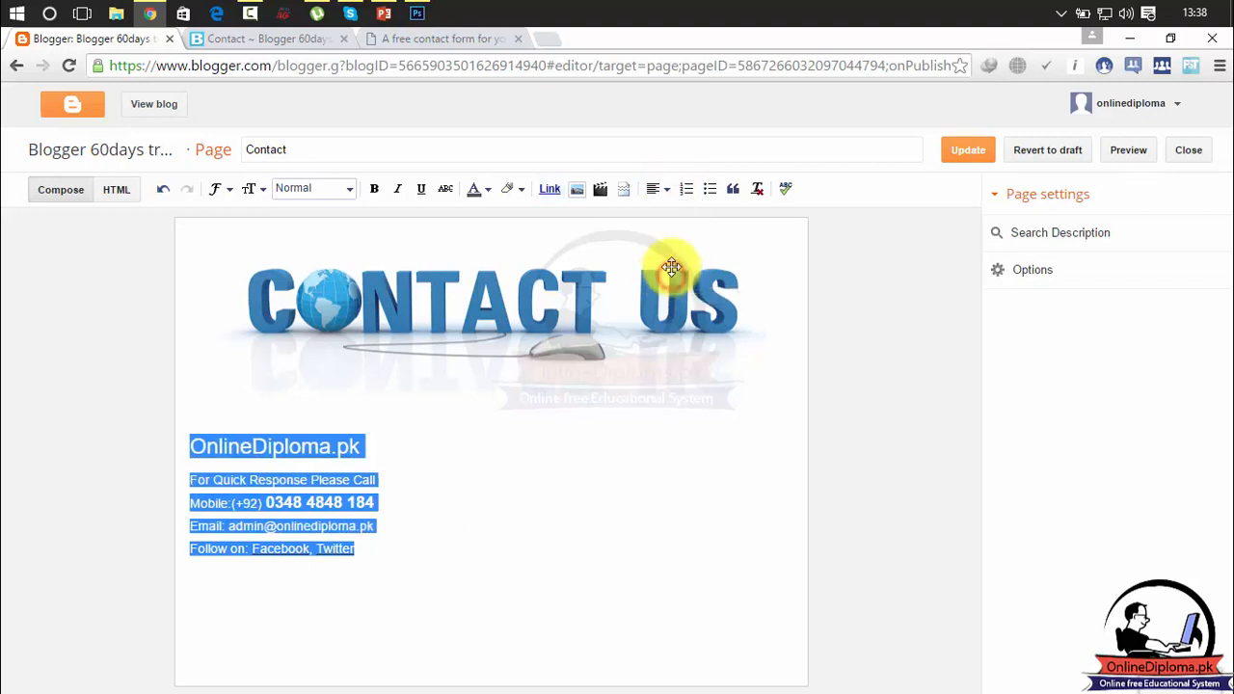
click(666, 190)
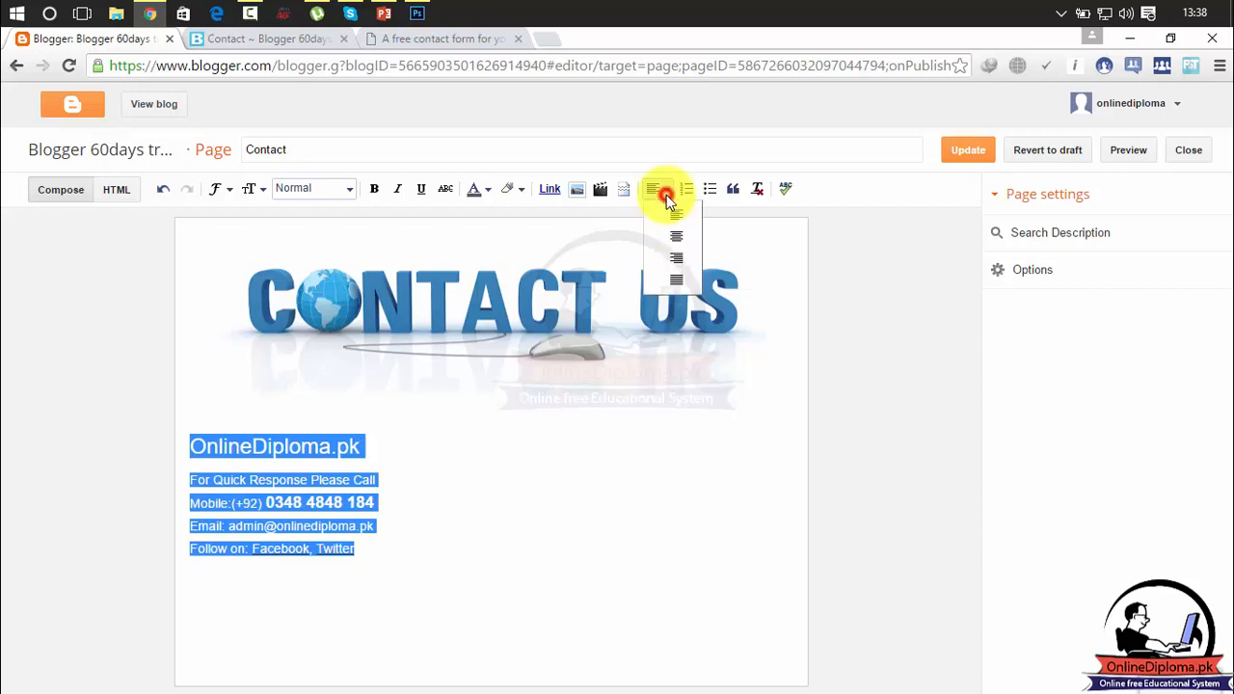
click(678, 258)
click(516, 424)
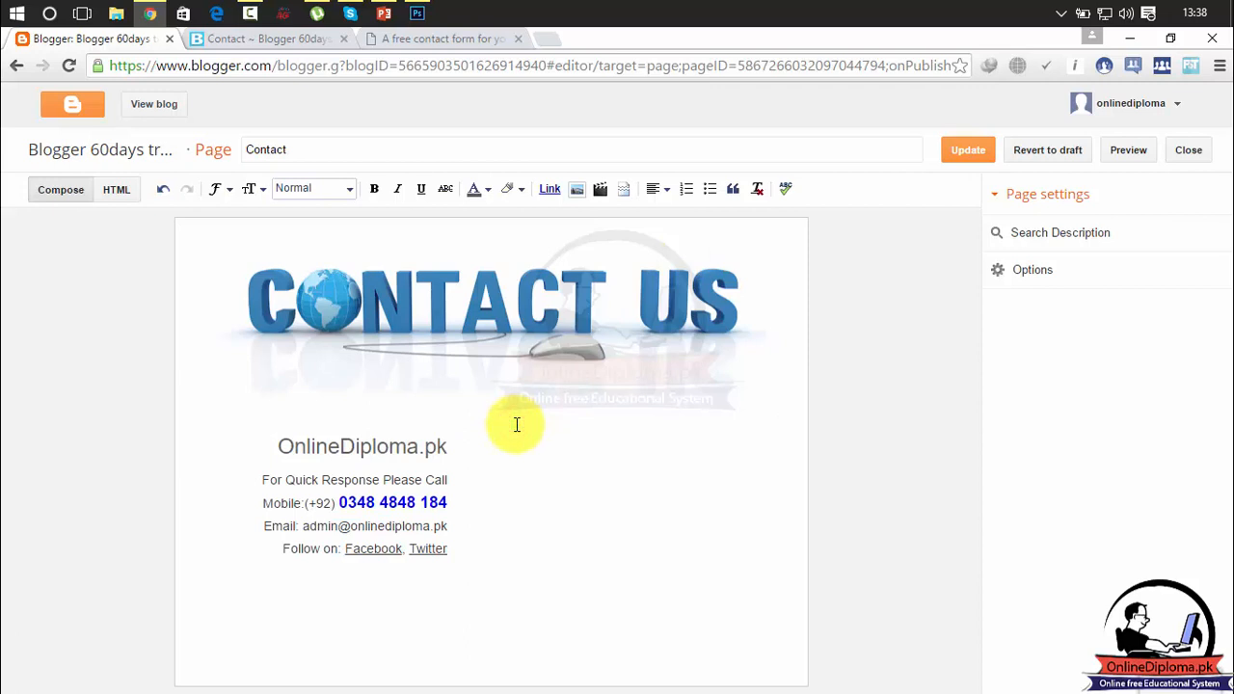
Add a blank line above the OnlineDiploma.pk heading on the Contact page
drag(462, 557, 434, 552)
click(446, 543)
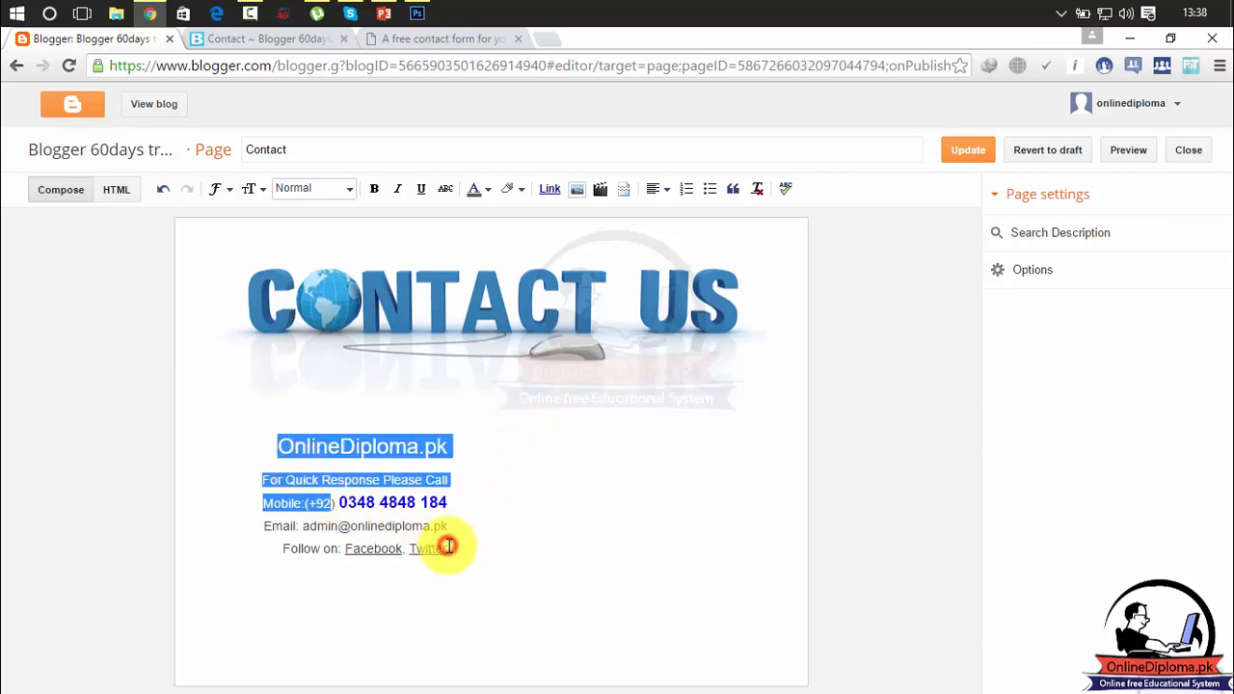
click(278, 444)
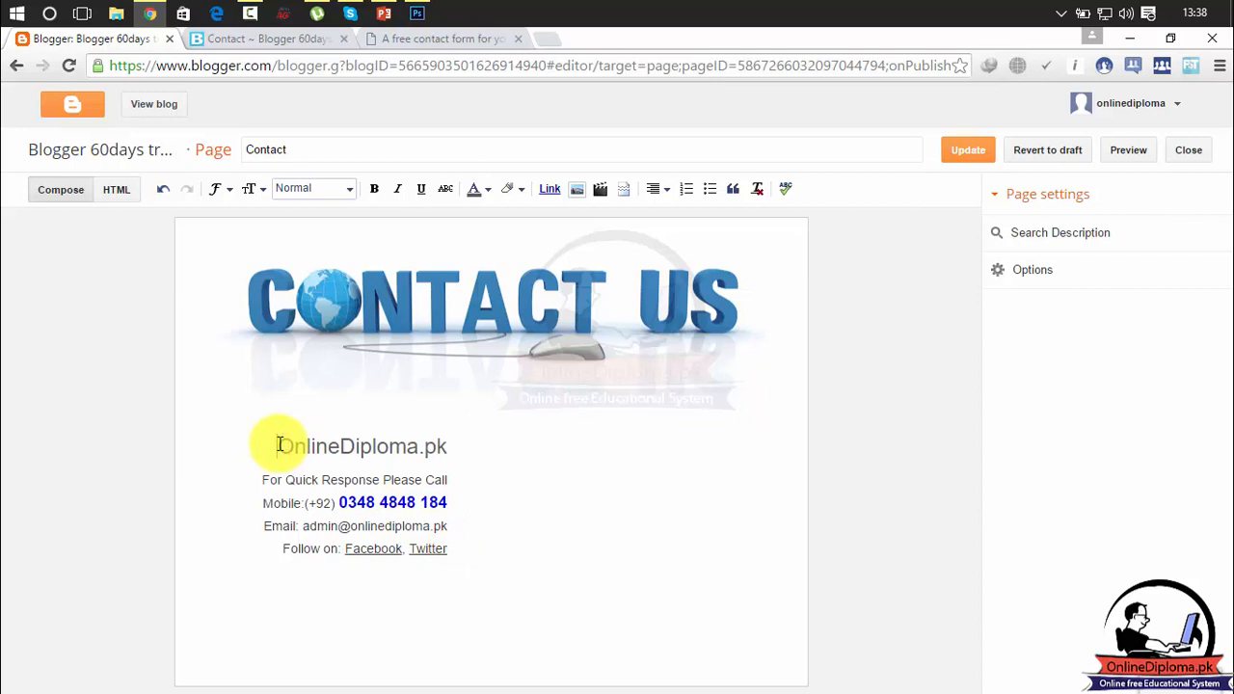
key(Return)
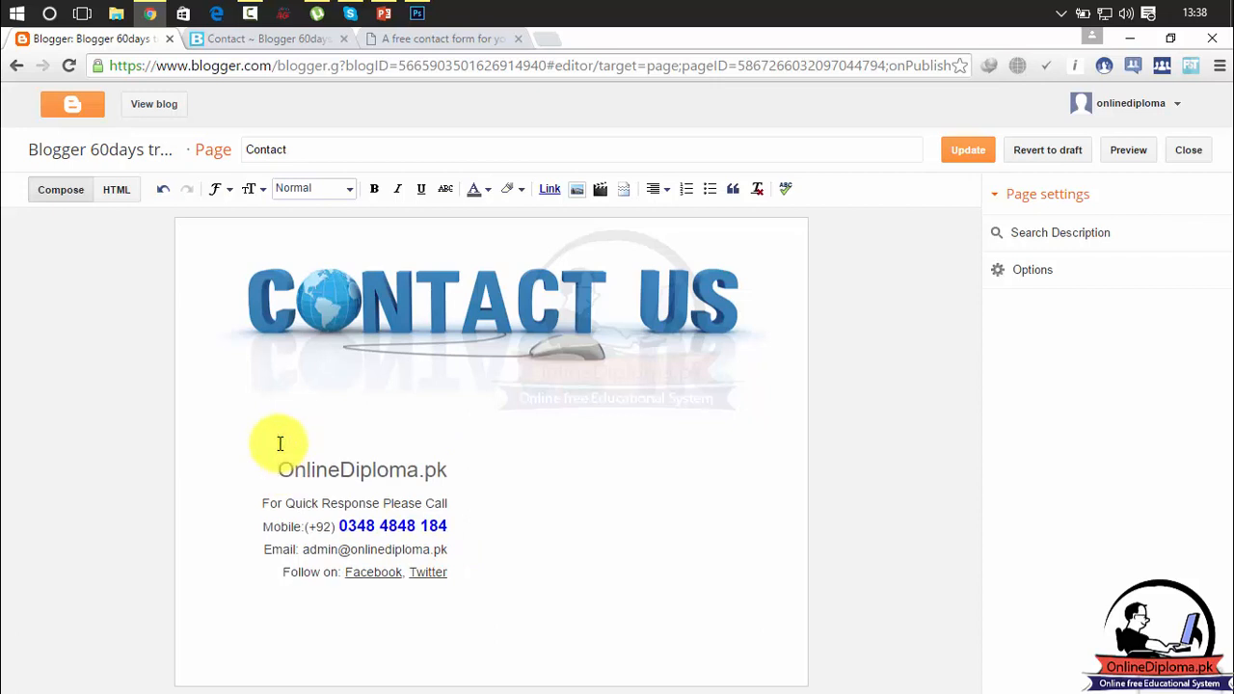
Justify the contact details block from the OnlineDiploma.pk heading through the "Follow on" line
drag(463, 569, 340, 501)
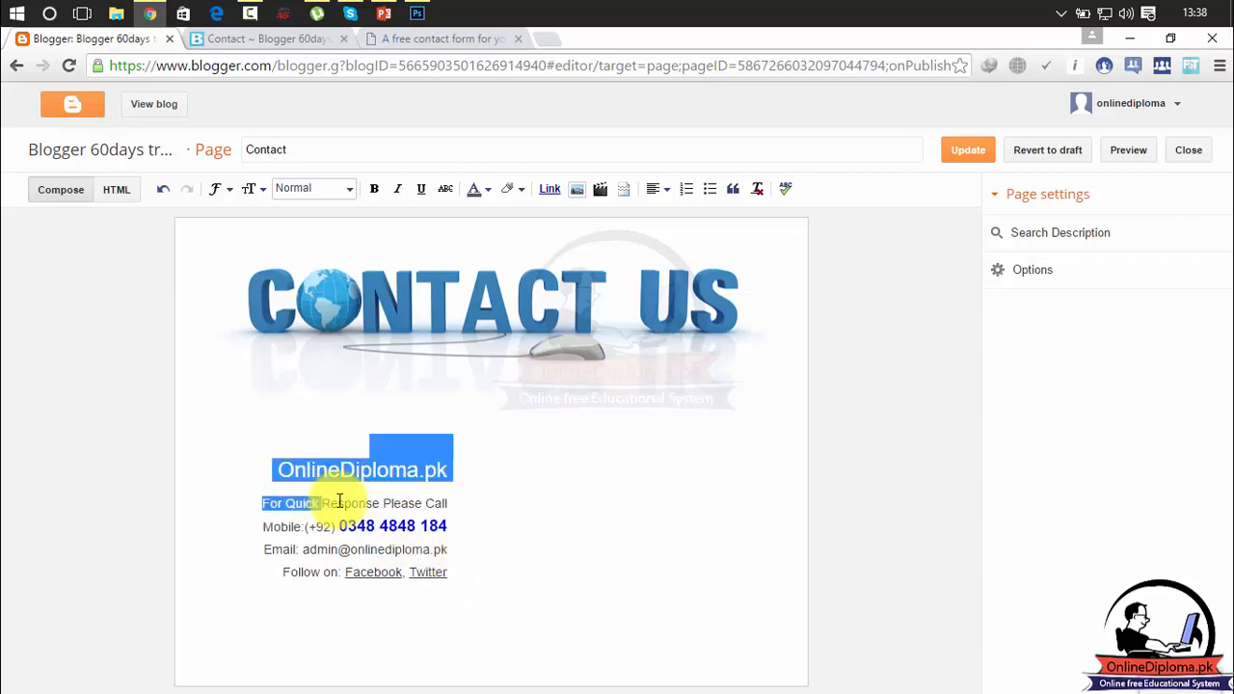
mouse_move(461, 582)
mouse_down()
mouse_move(302, 474)
mouse_move(465, 595)
mouse_move(422, 569)
mouse_move(456, 577)
mouse_up()
double_click(455, 577)
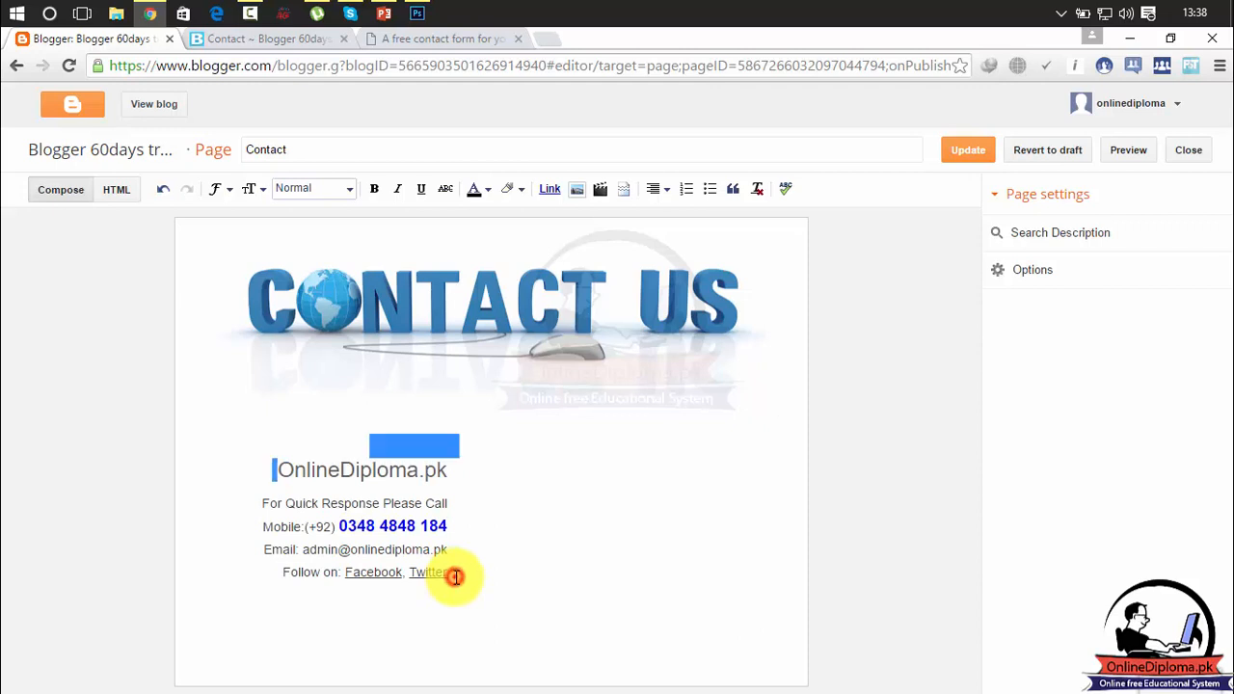
click(456, 576)
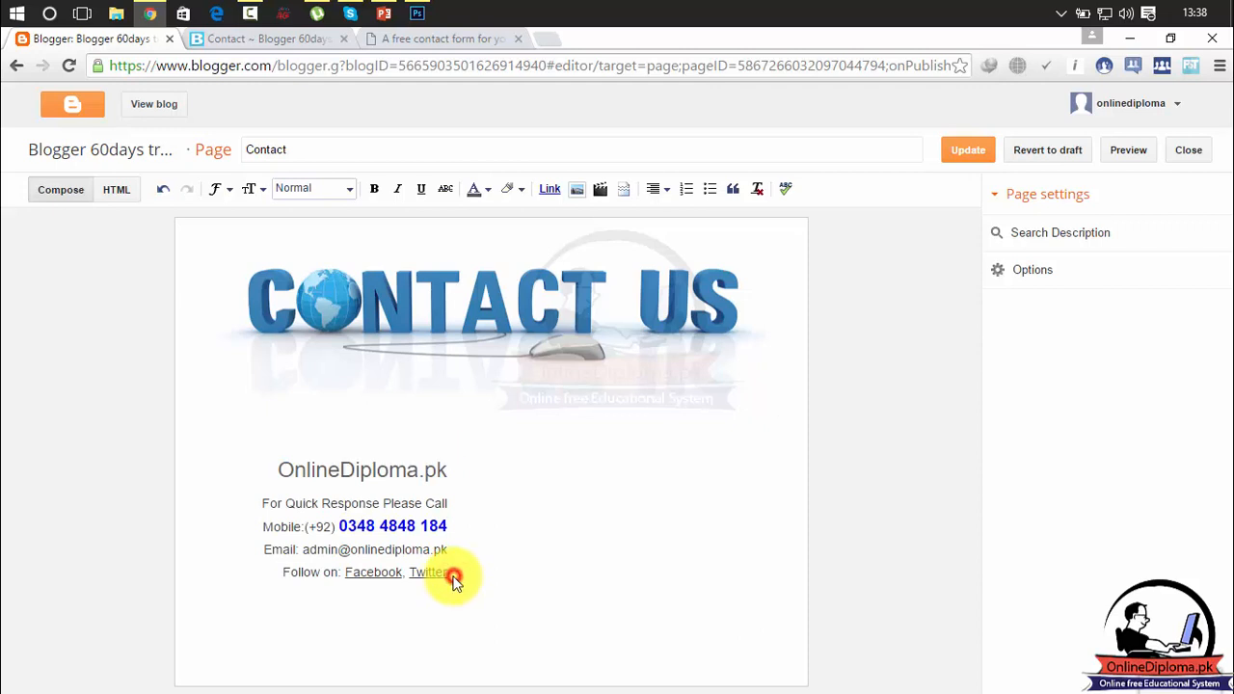
click(274, 468)
drag(286, 478, 401, 601)
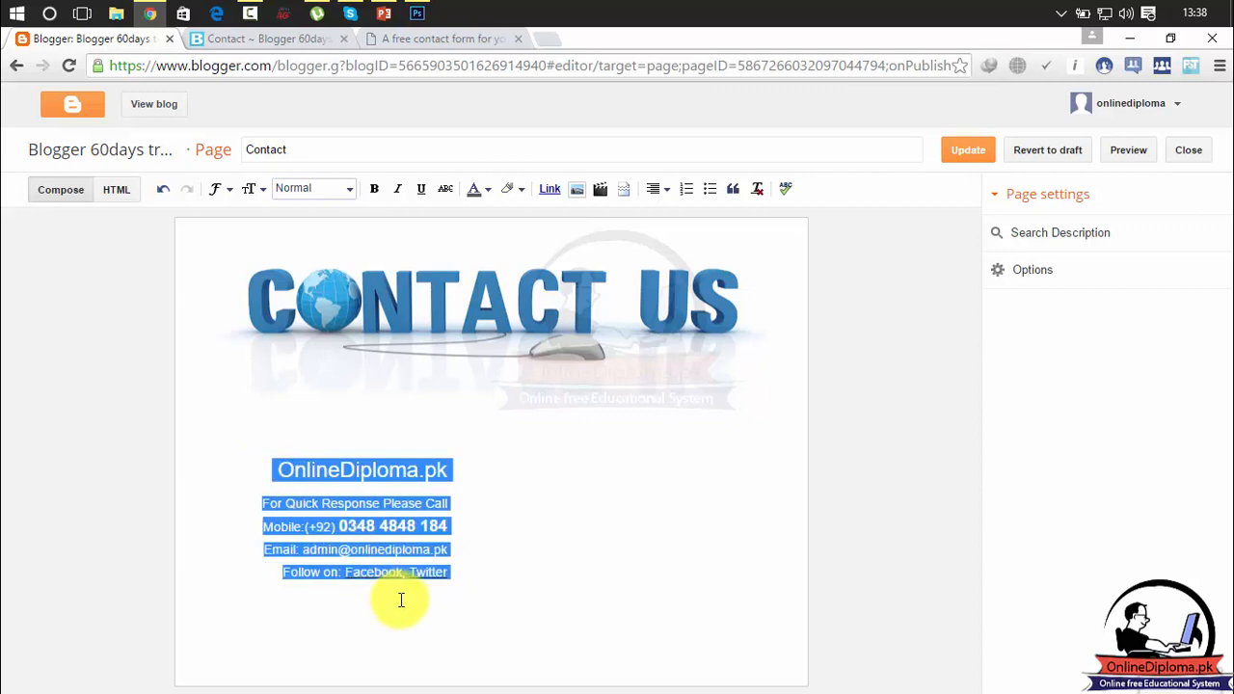
click(658, 191)
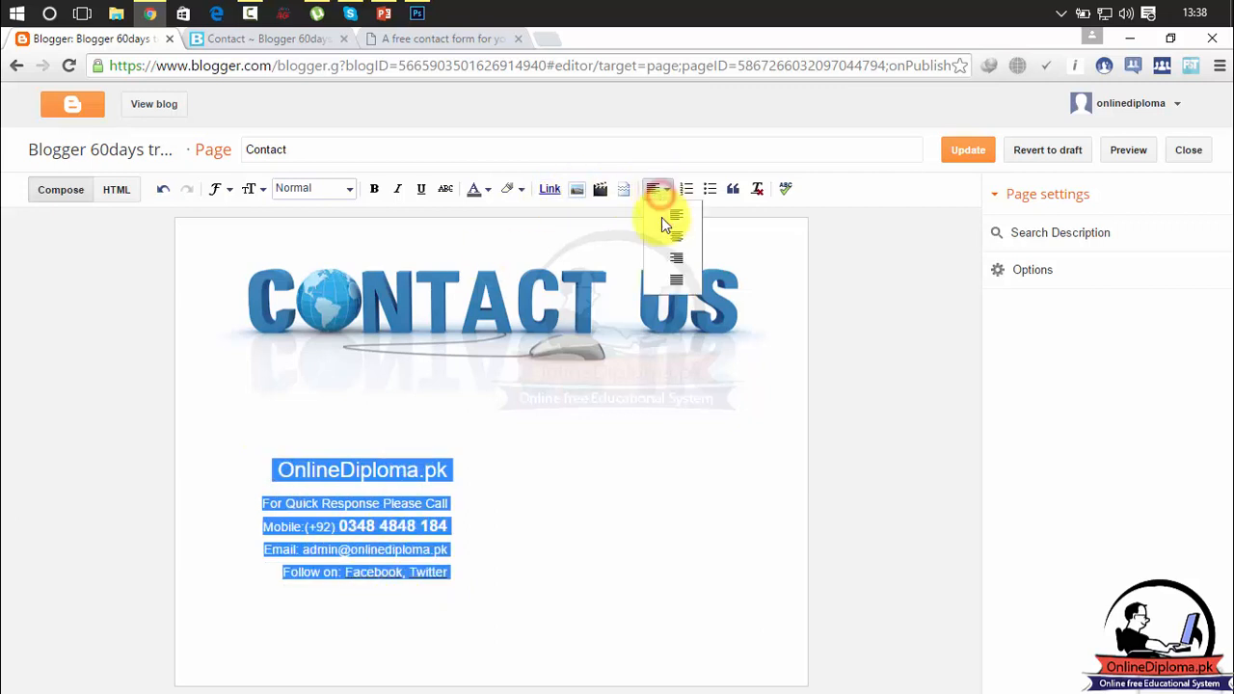
click(676, 283)
click(564, 545)
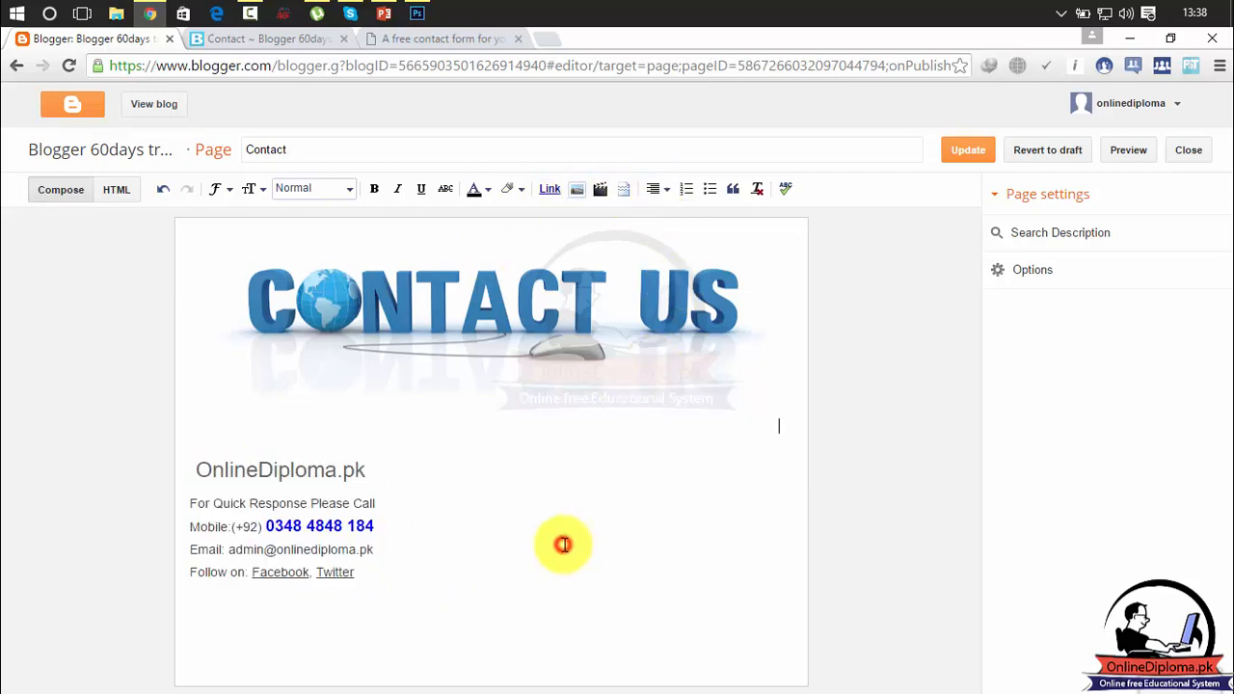
Add a blank line below the contact details, and paste the copied Foxyform embed code at the end of the page's HTML
click(409, 591)
key(Return)
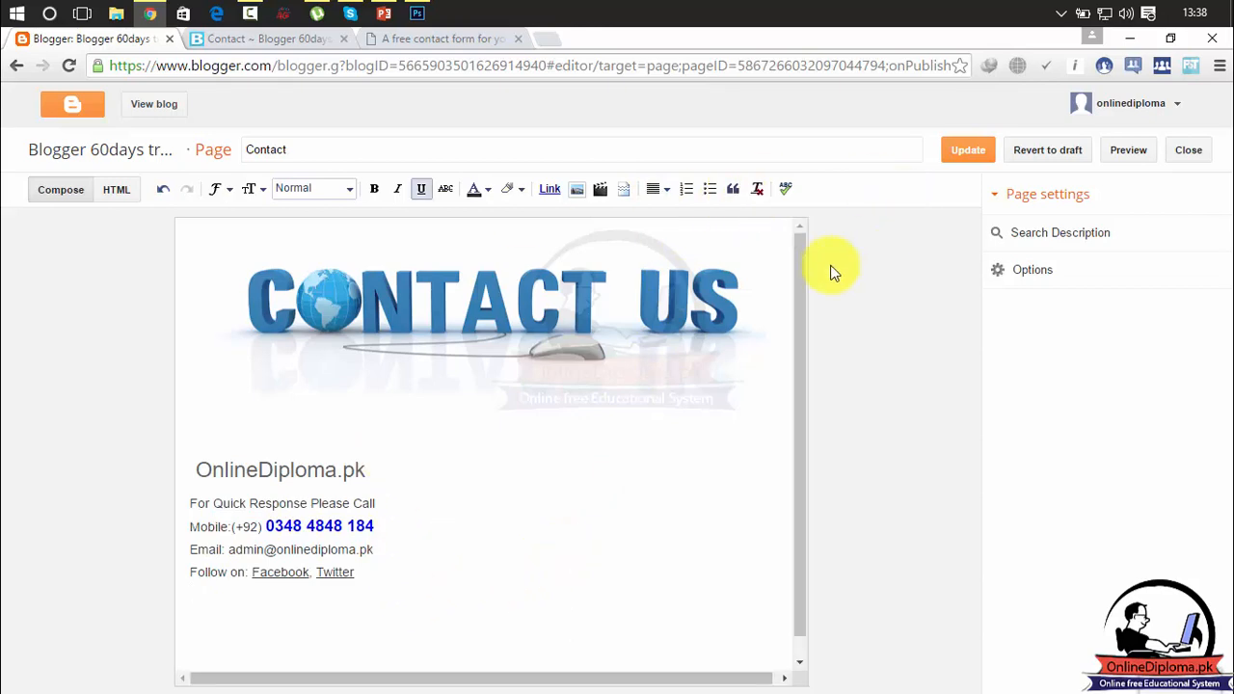
click(120, 188)
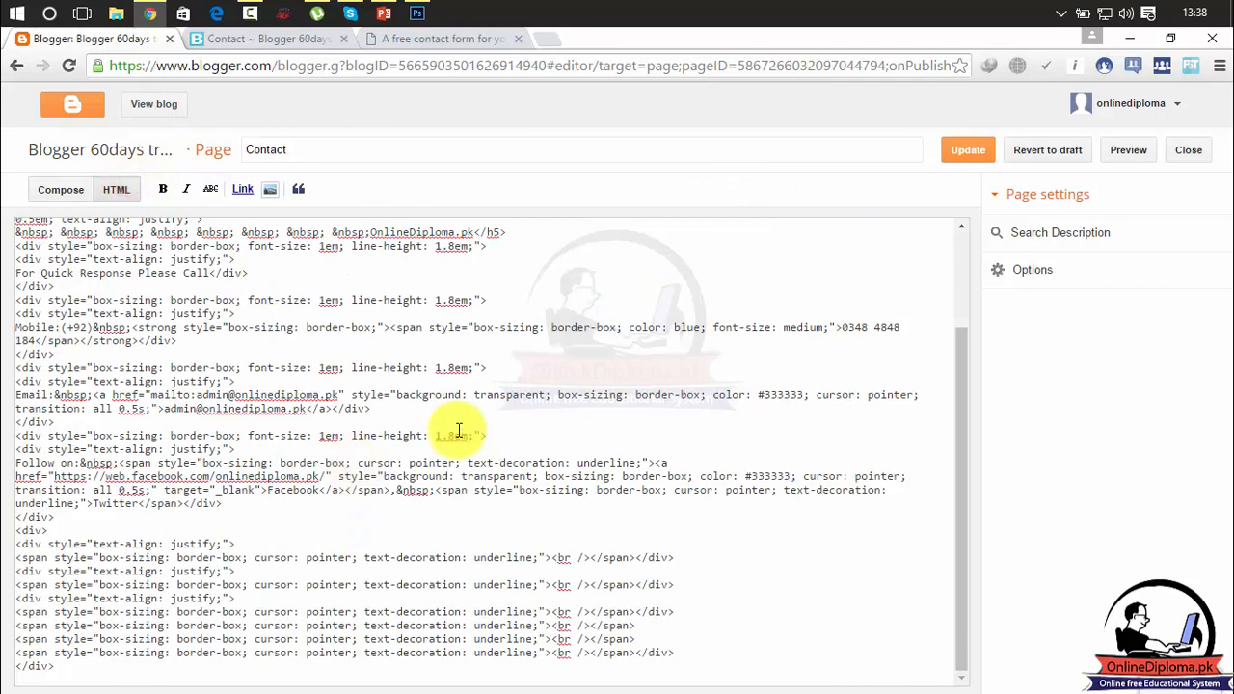
drag(964, 418, 961, 540)
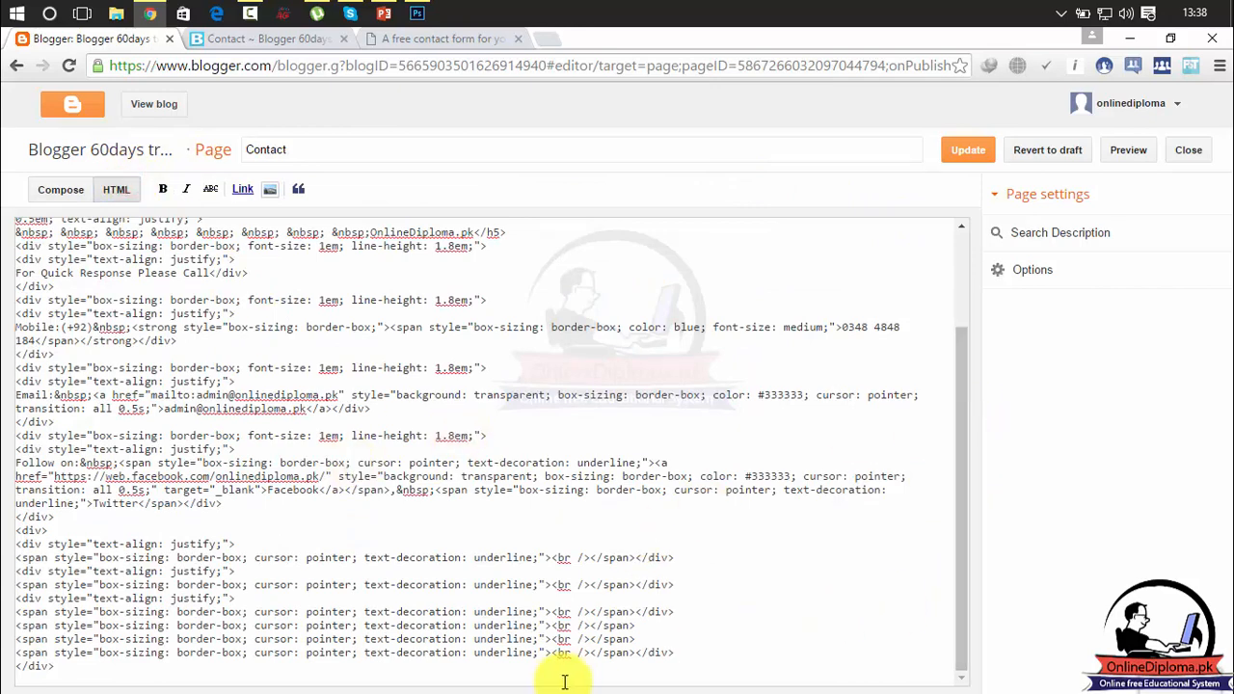
click(554, 674)
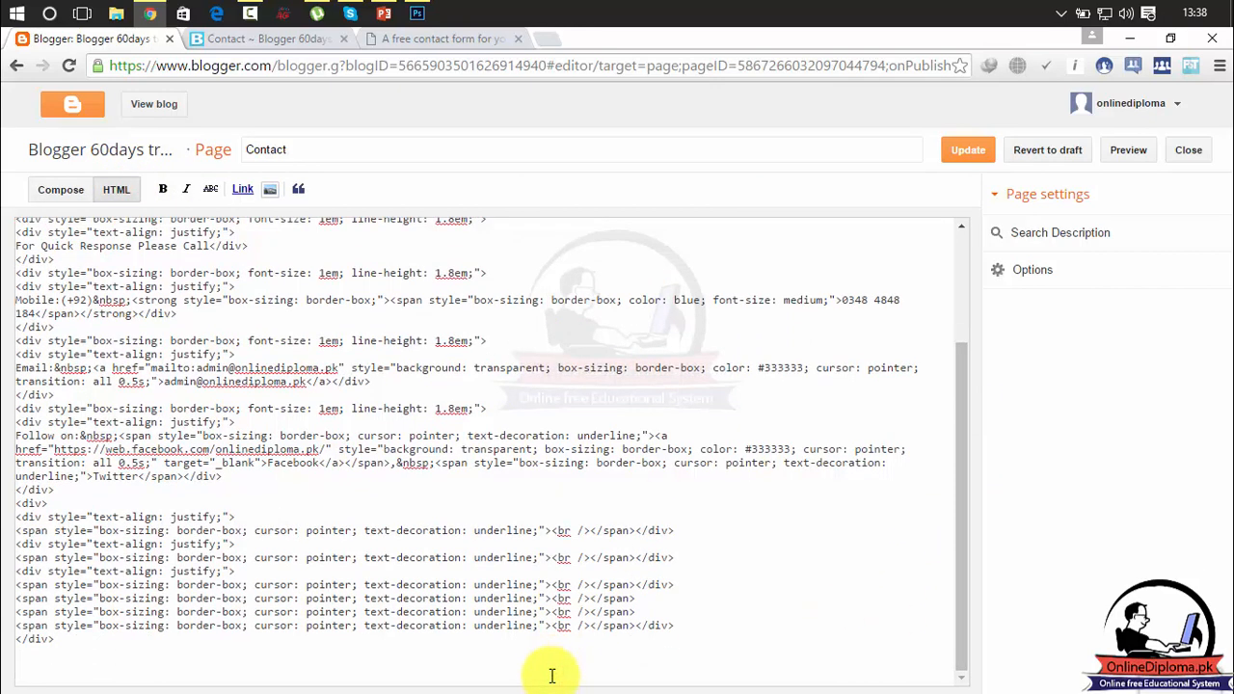
text(<!-- Do not change the code! --> <a id="foxyform_embed_link_806259" href="http://www.foxyform.com/">foxyform</a> <script type="text/javascript"> (function(d, t){    var g = d.createElement(t),        s = d.getElementsByTagName(t)[0];    g.src = "http://www.foxyform.com/js.php?id=806259&sec_hash=02c5cdb40ed&width=350px";    s.parentNode.insertBefore(g, s); }(document, "script")); </script> <!-- Do not change the code! -->)
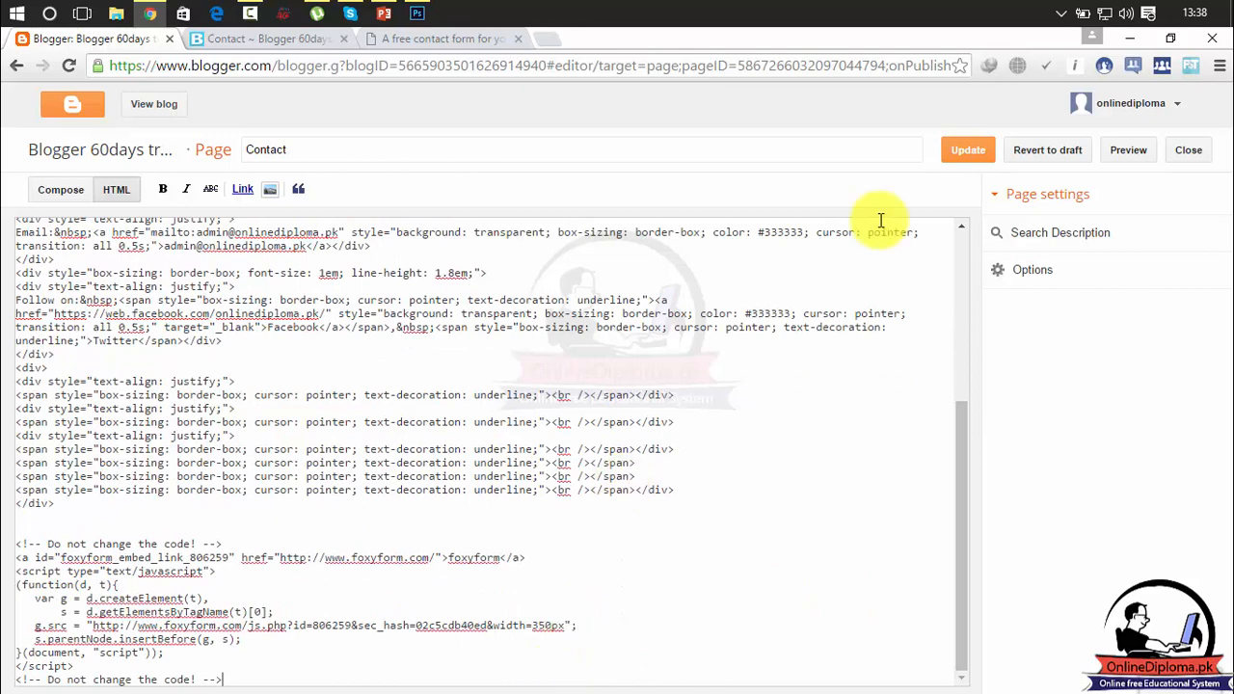
click(55, 189)
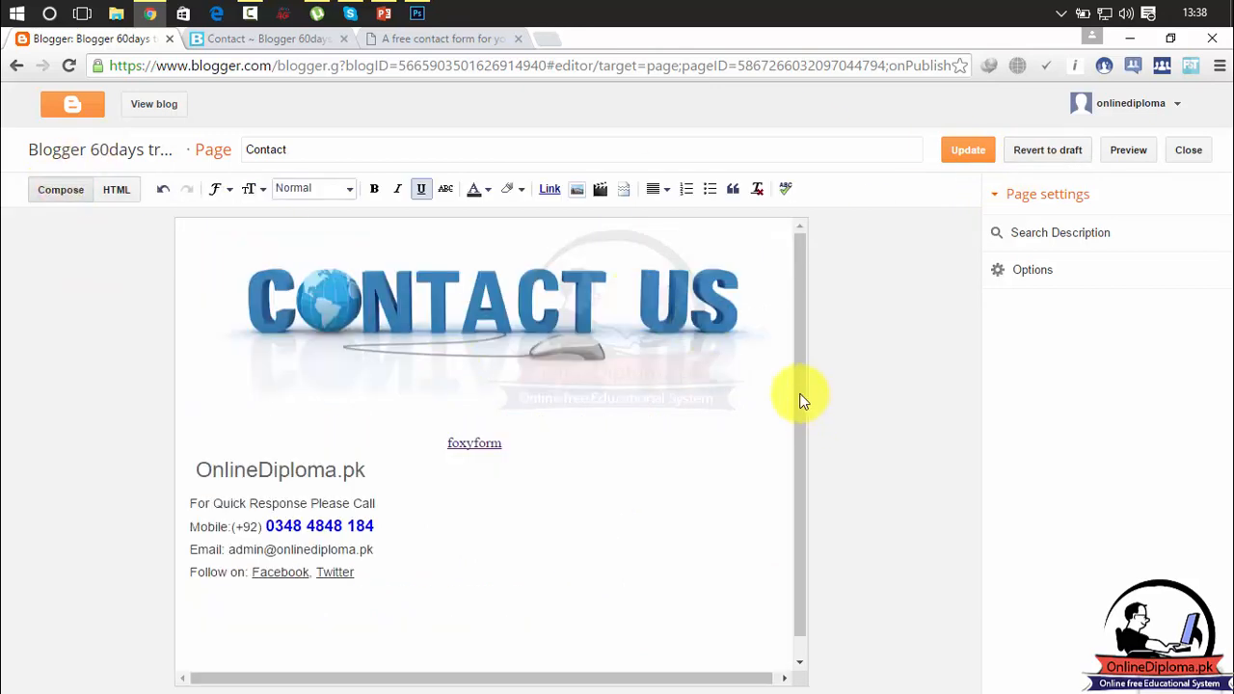
drag(799, 413, 801, 611)
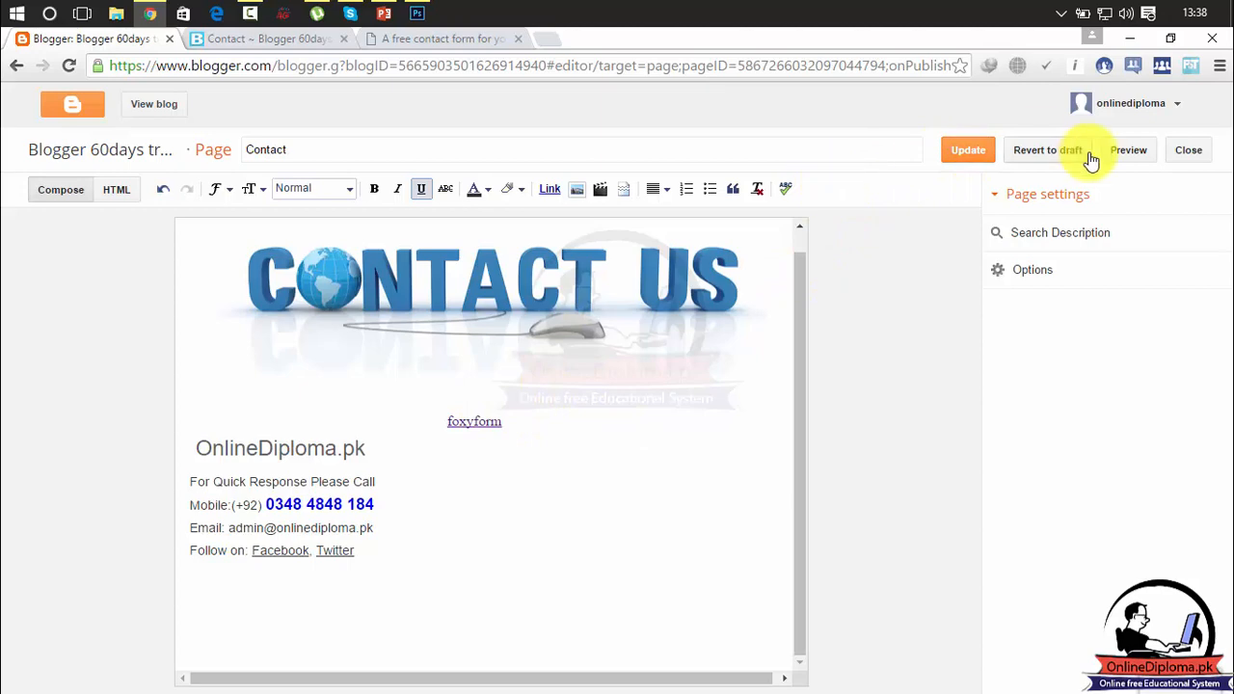
Delete the "foxyform" link text from the embed code in the page's HTML and update the Contact page
click(127, 192)
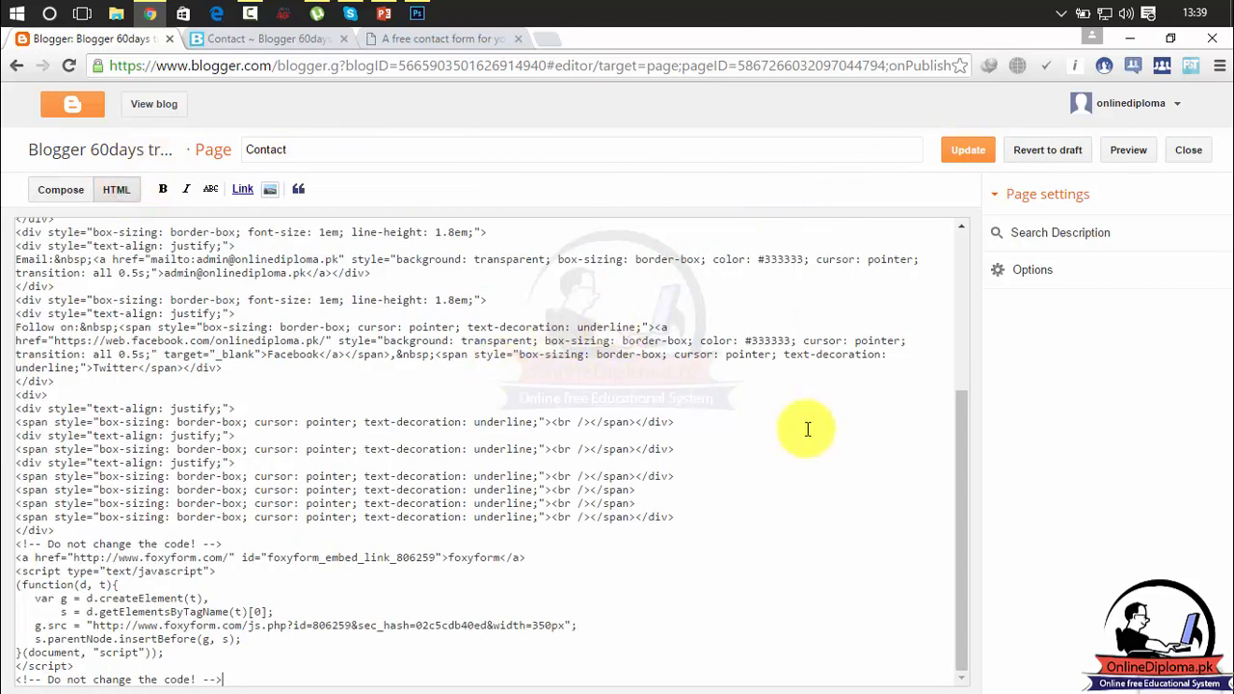
drag(967, 458, 968, 490)
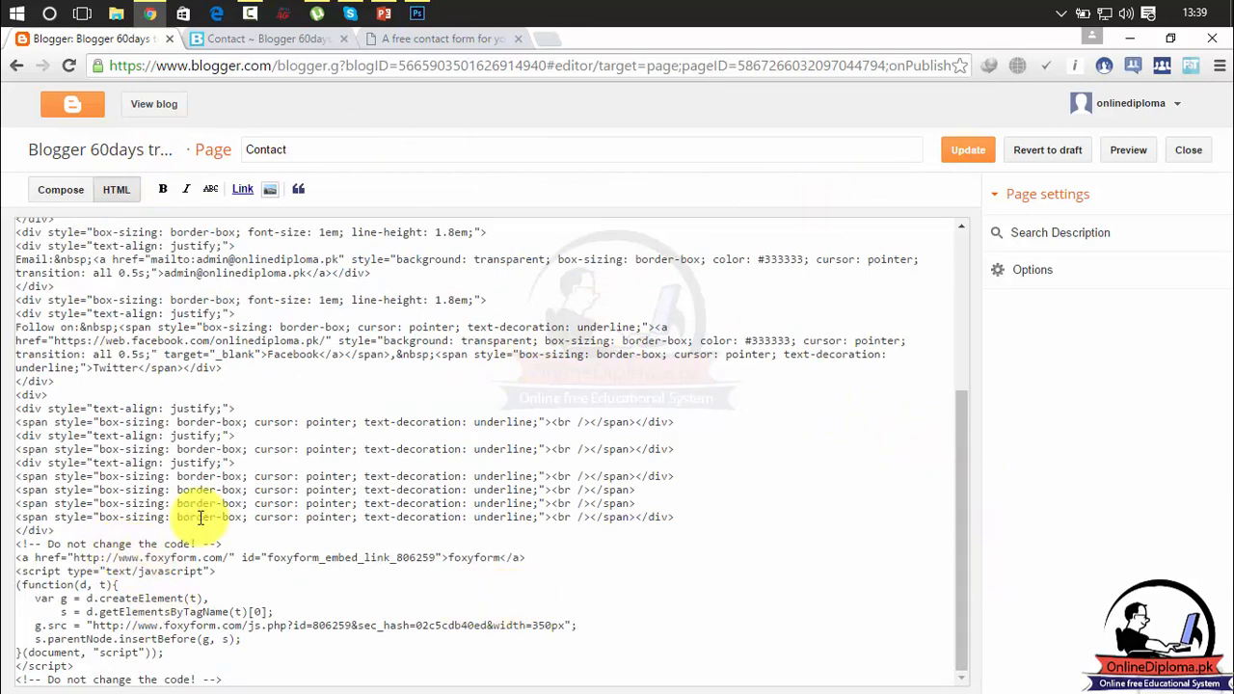
drag(499, 559, 449, 565)
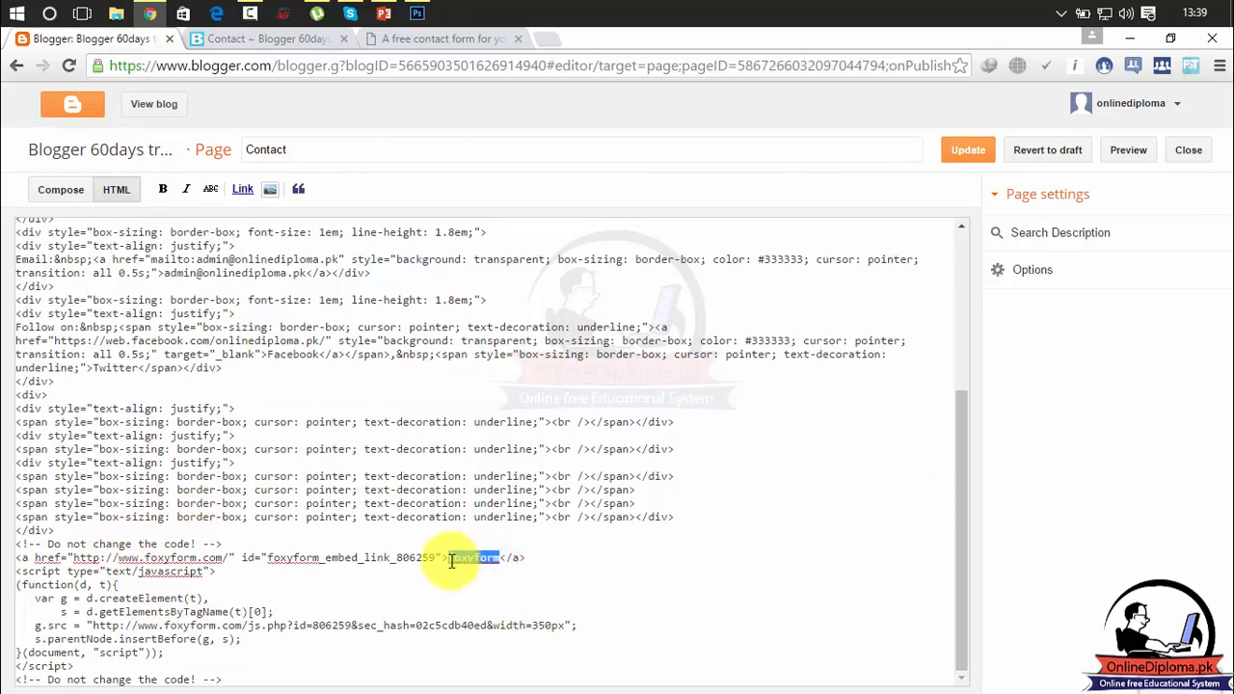
key(BackSpace)
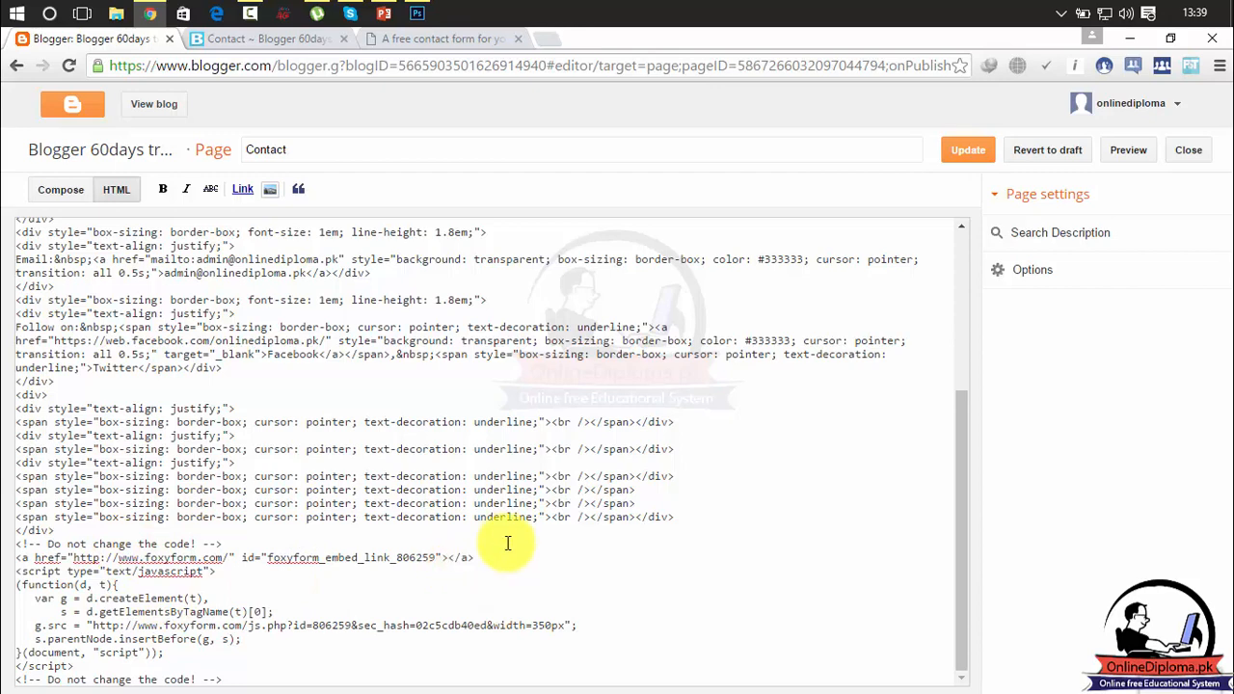
click(961, 162)
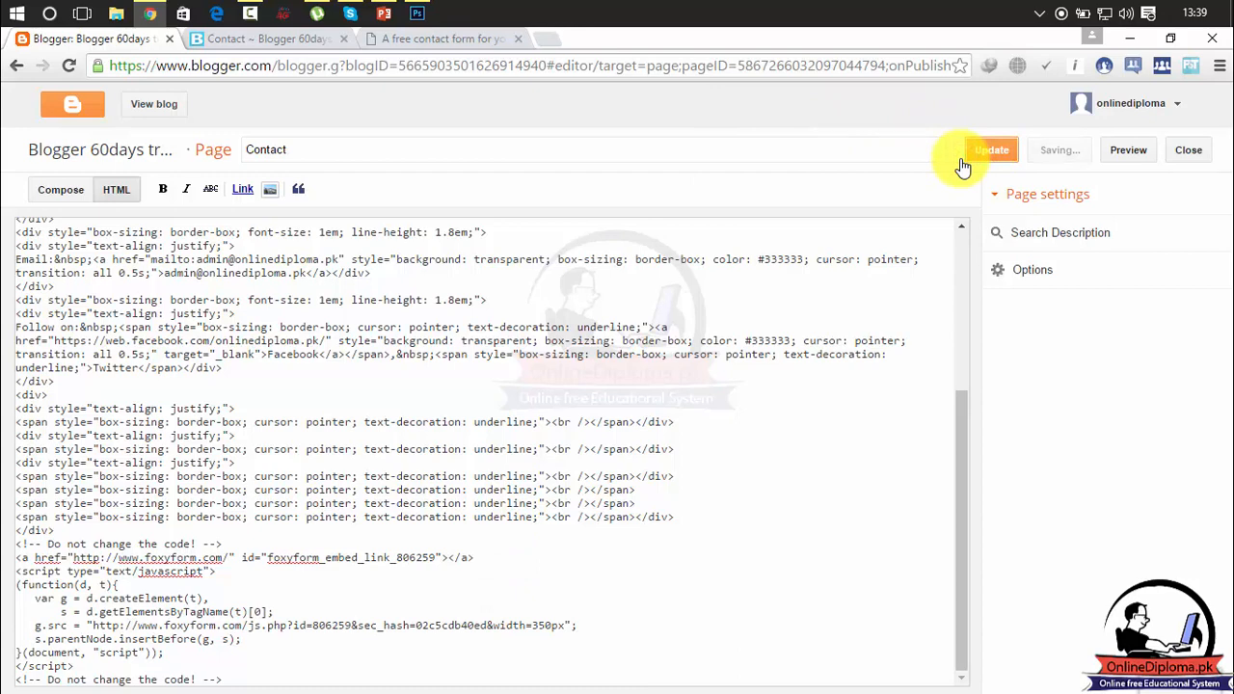
click(964, 159)
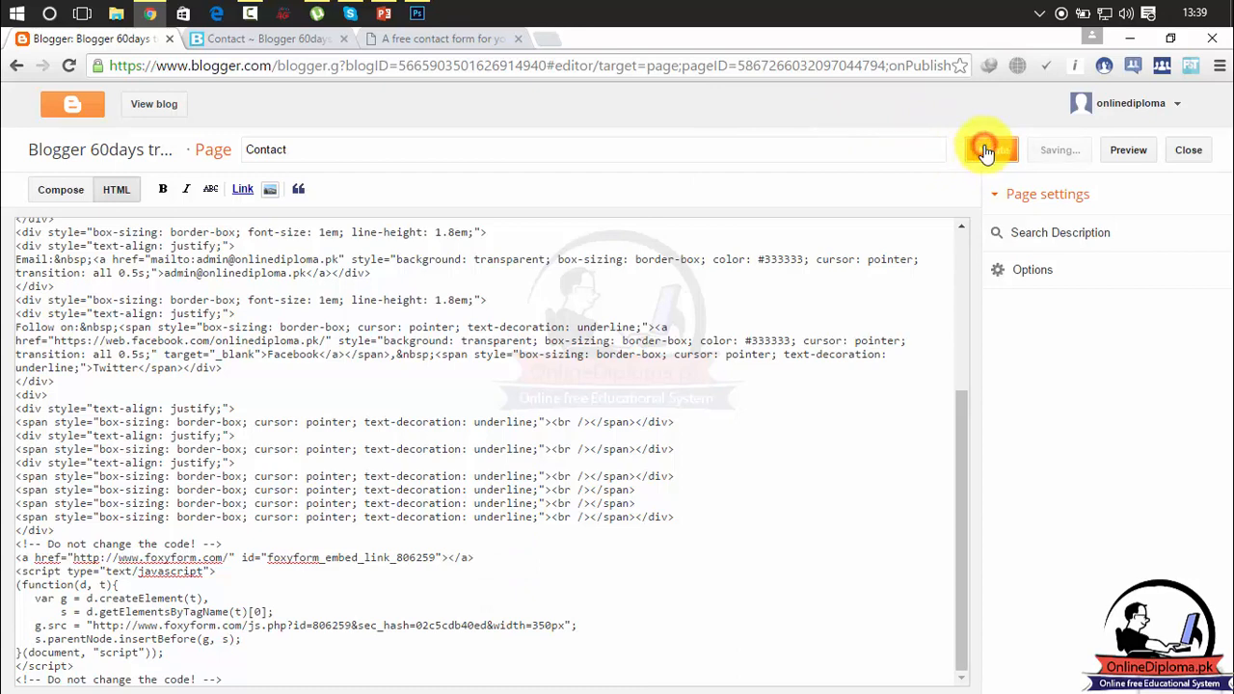
click(1133, 162)
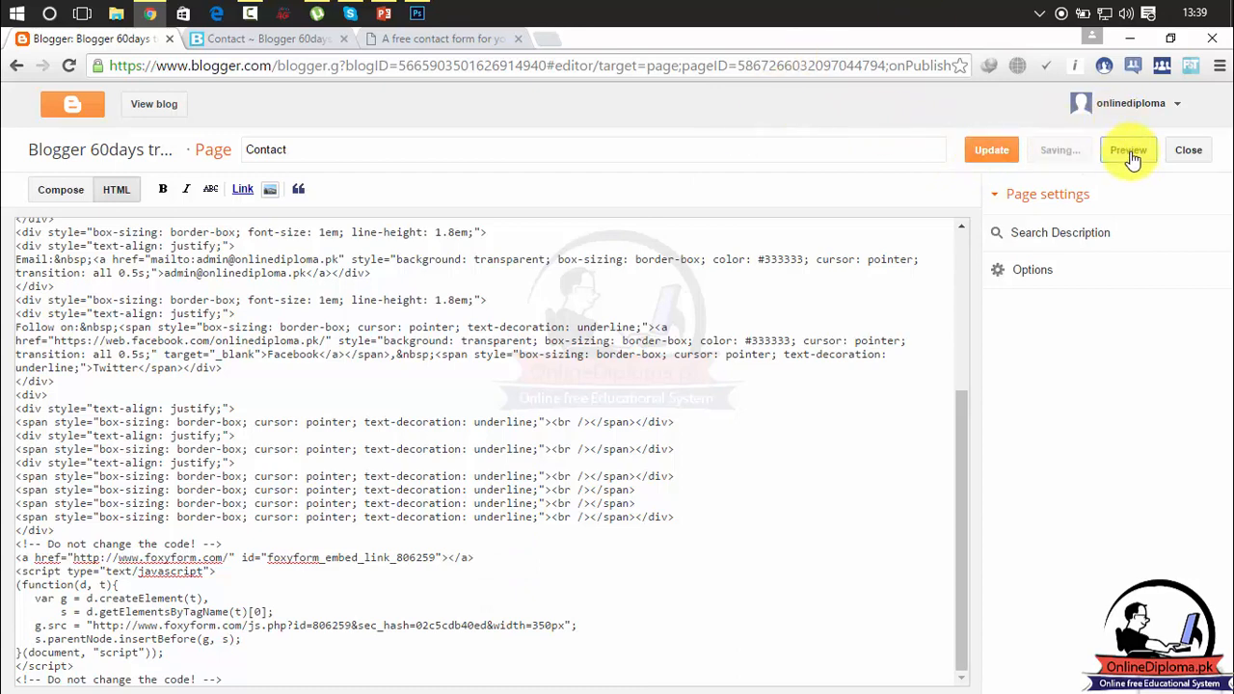
click(1131, 154)
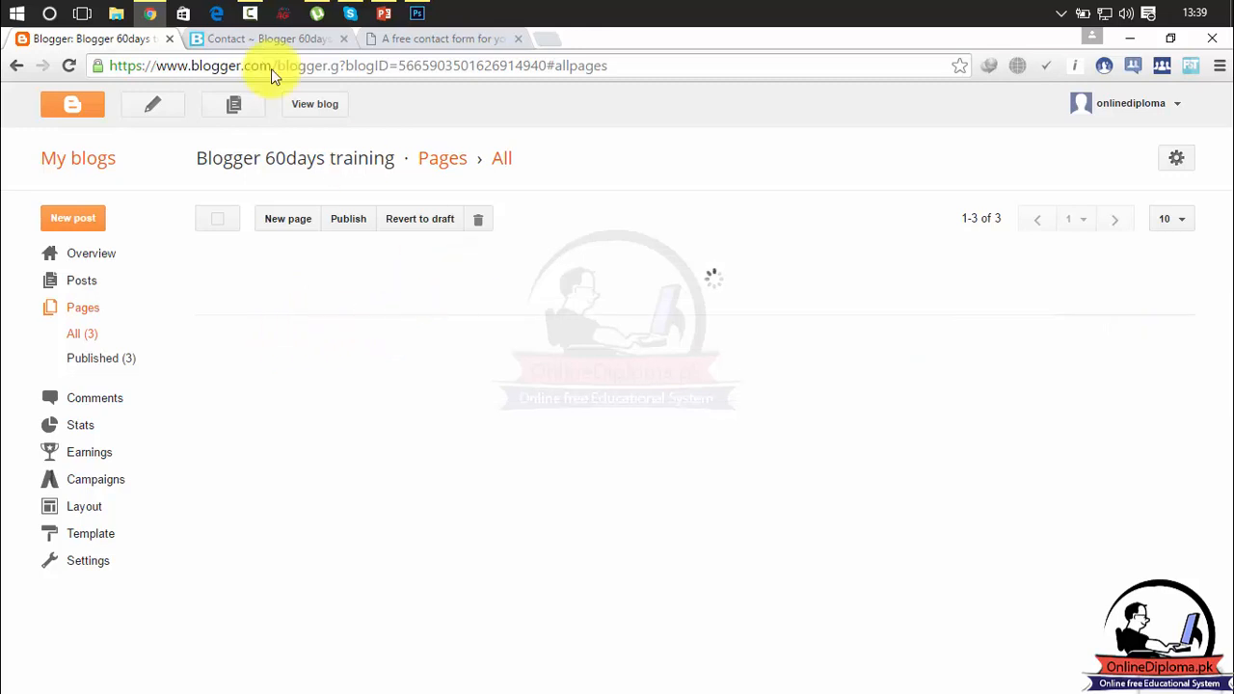
Reload the live Contact page to check the embedded form
click(256, 38)
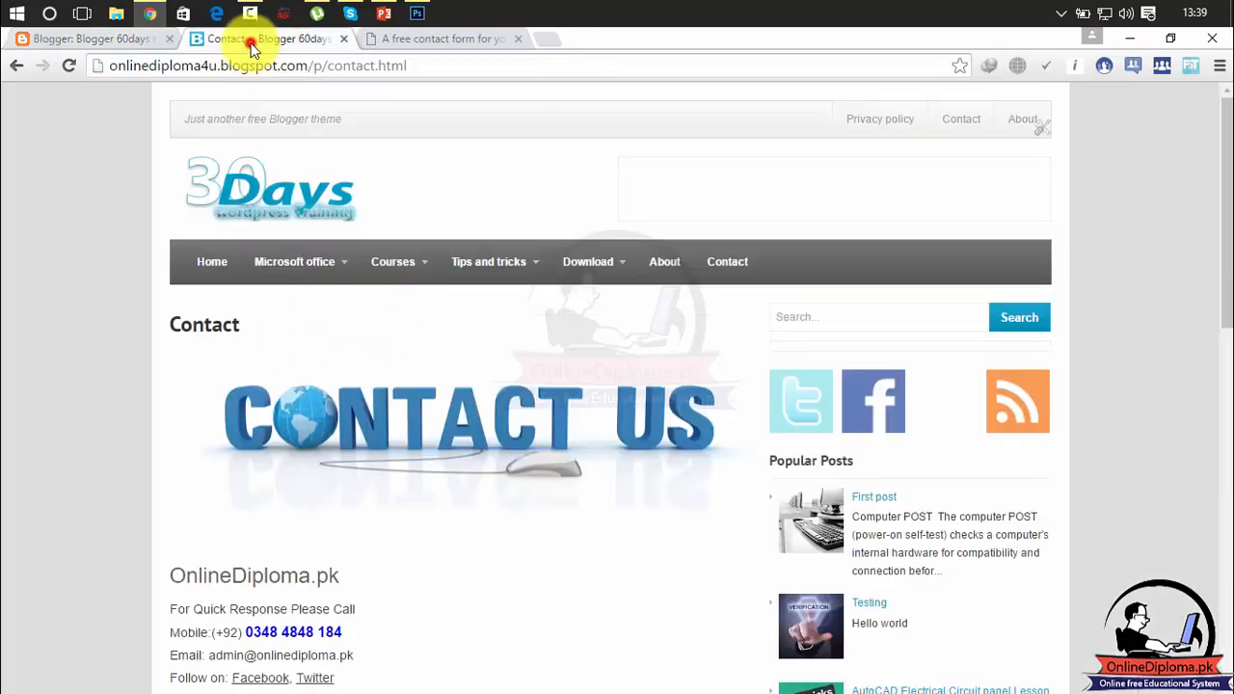
click(68, 69)
mouse_move(372, 252)
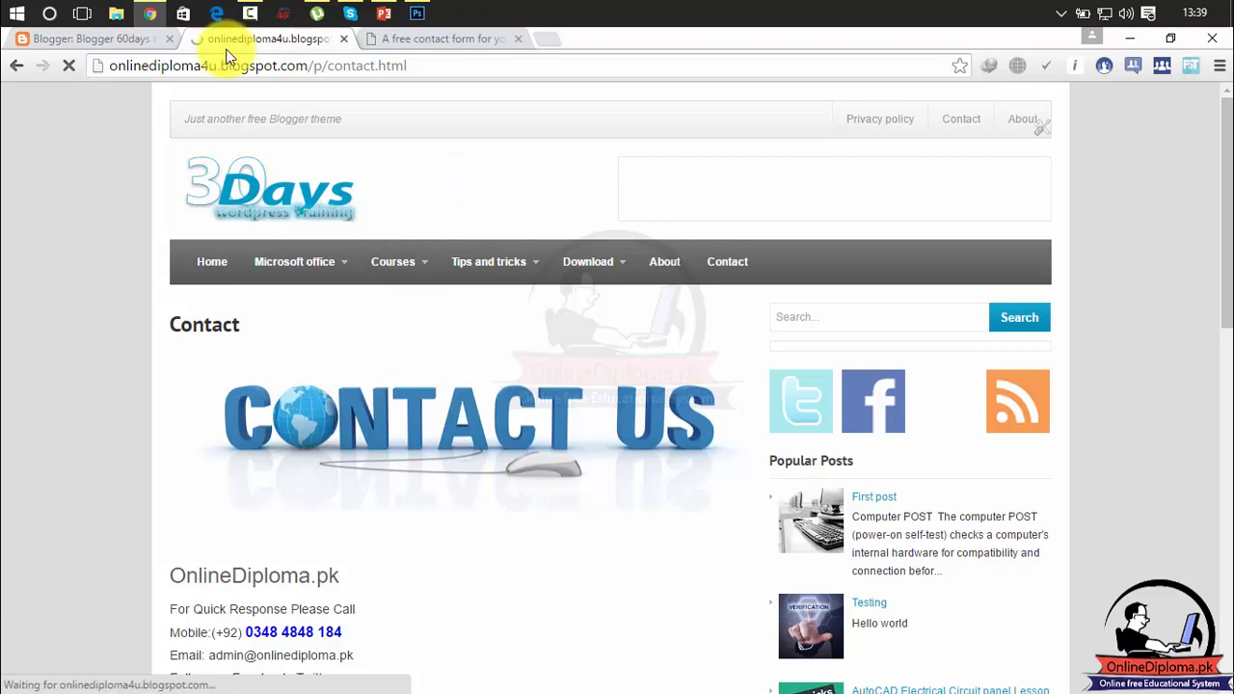
Reopen the Contact page for editing and add three blank lines above the OnlineDiploma.pk heading
click(126, 42)
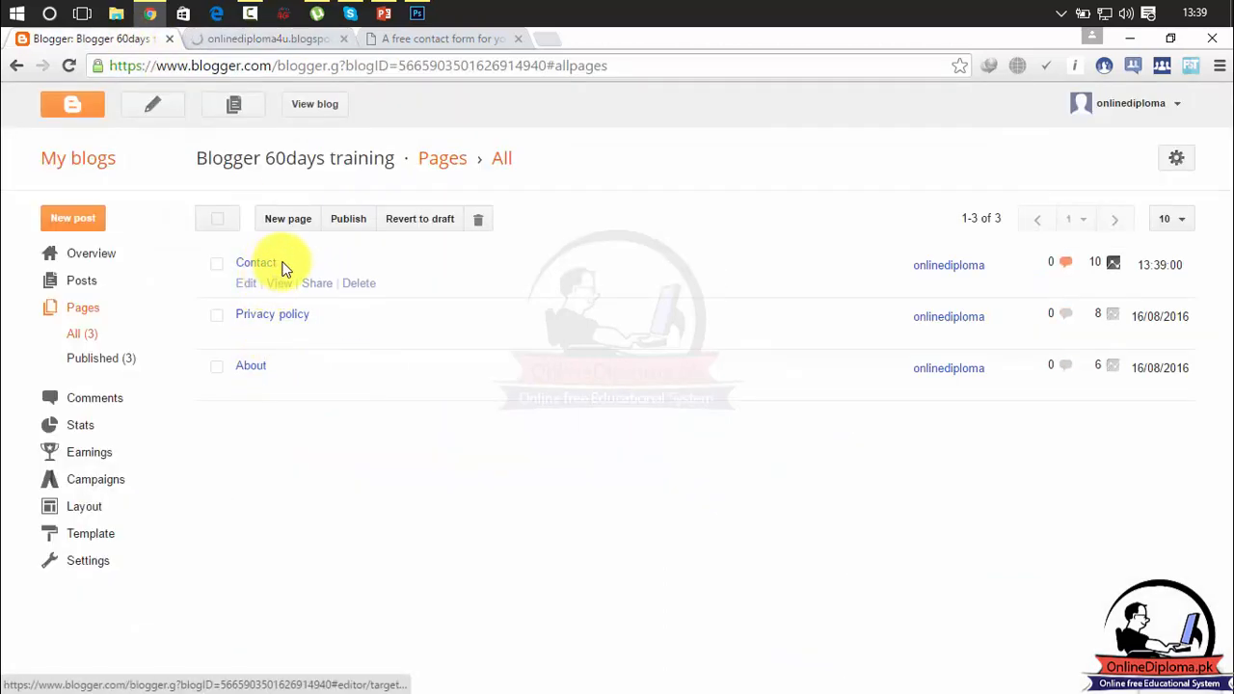
click(248, 290)
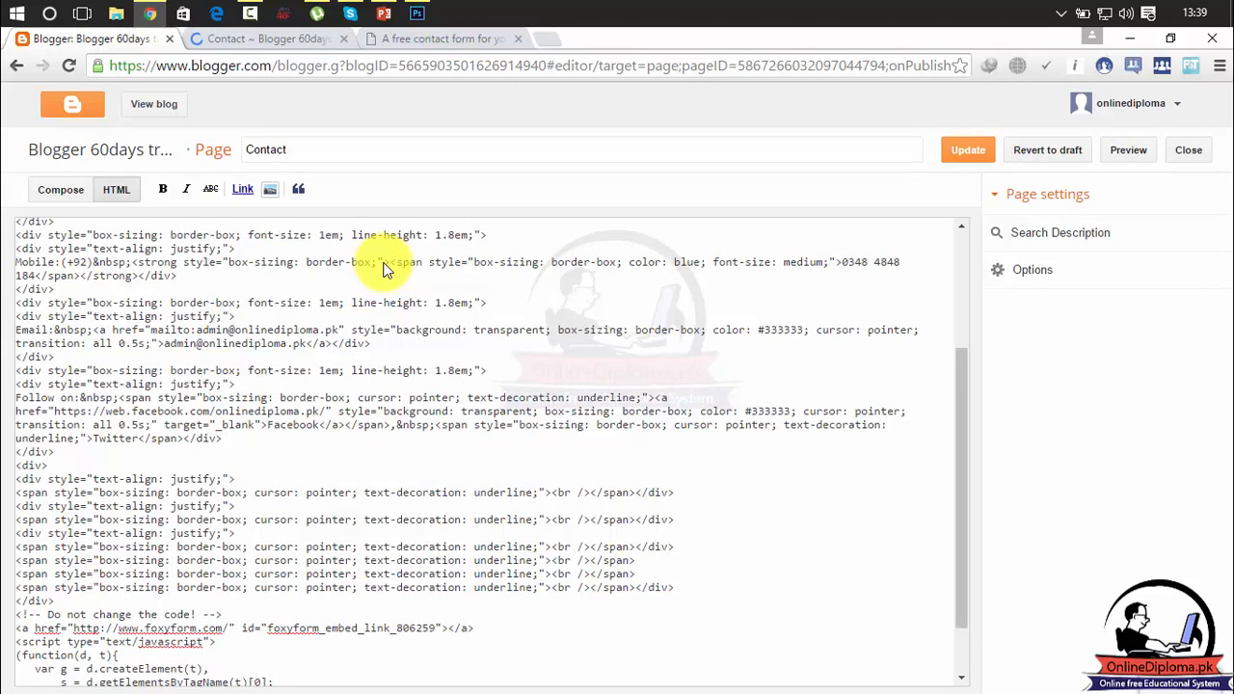
click(58, 193)
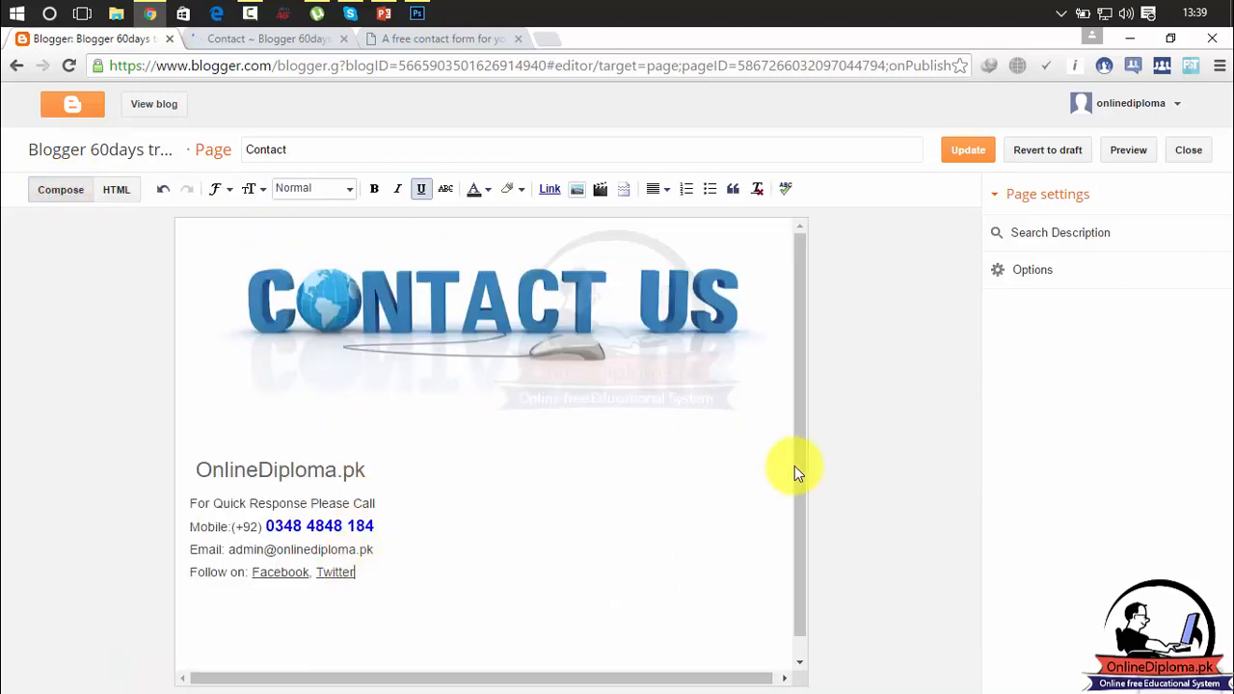
drag(795, 465, 803, 552)
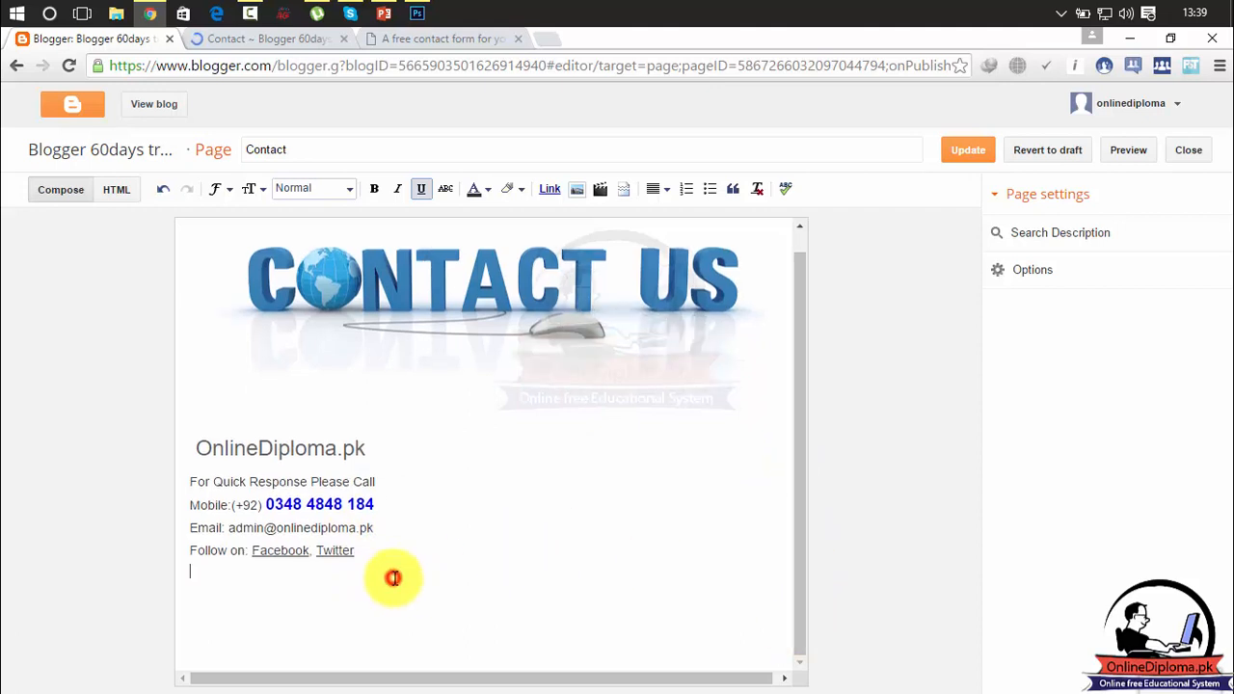
click(295, 427)
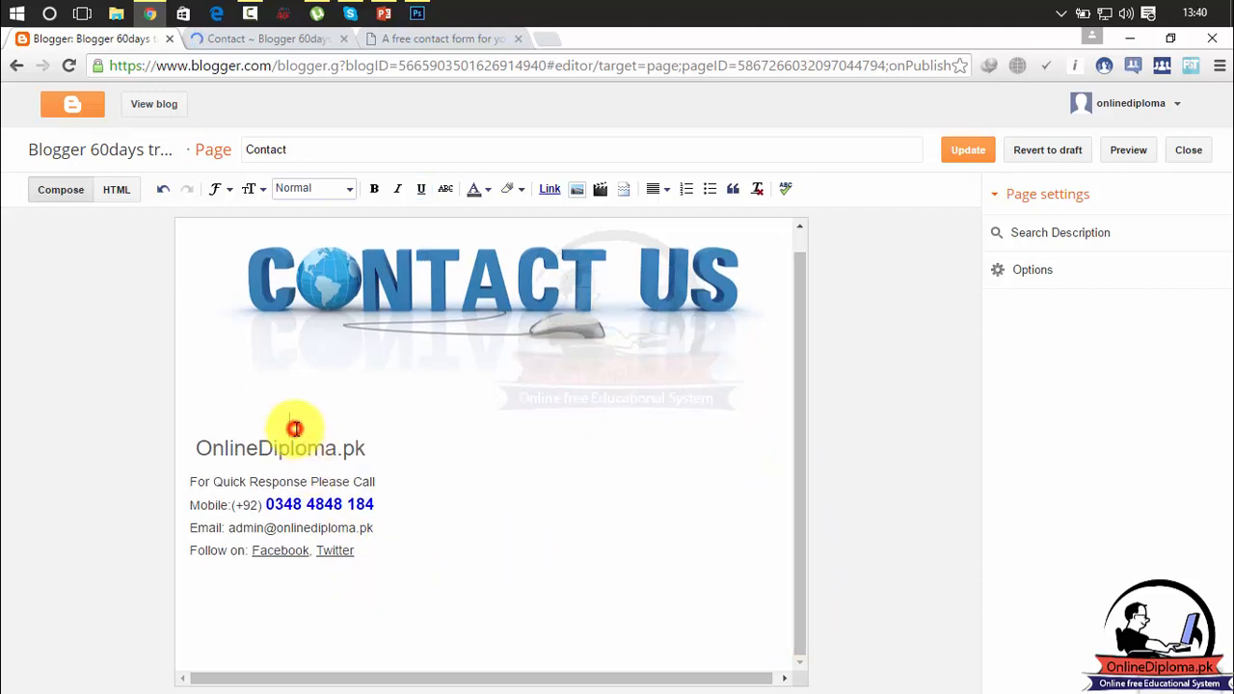
click(192, 442)
key(Return)
key(Return)
key(Return)
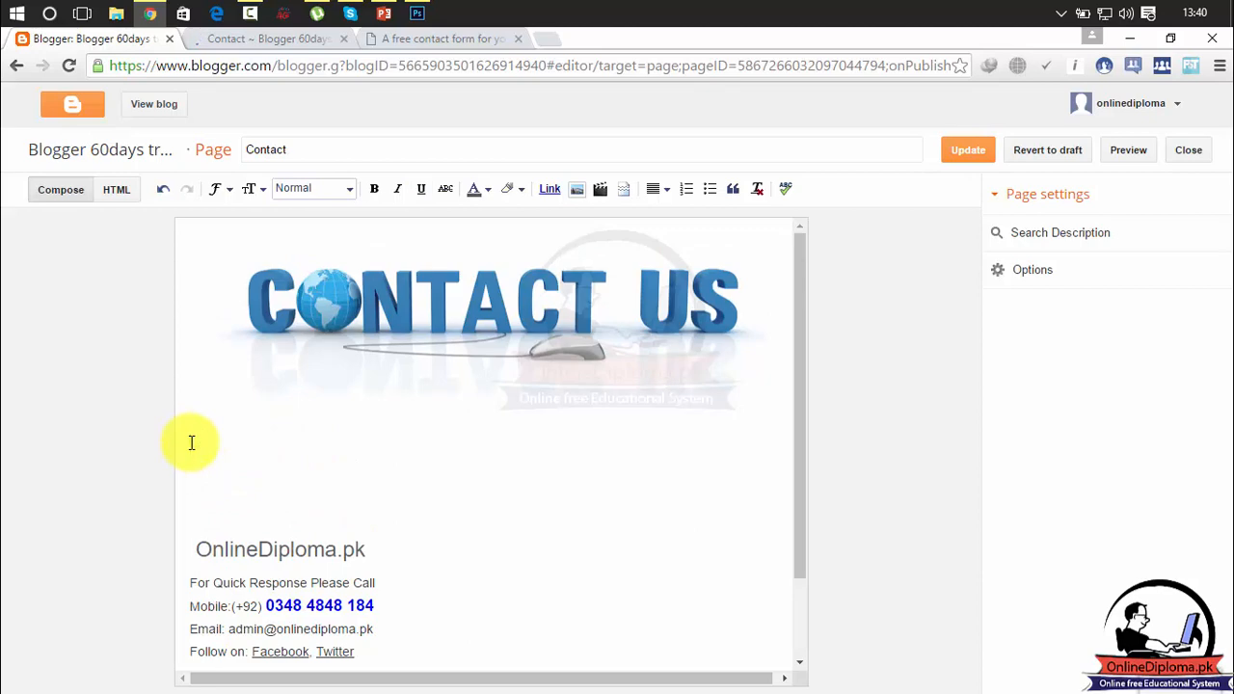
Select the Foxyform embed code at the end of the Contact page's HTML and undo the last HTML edit
click(117, 189)
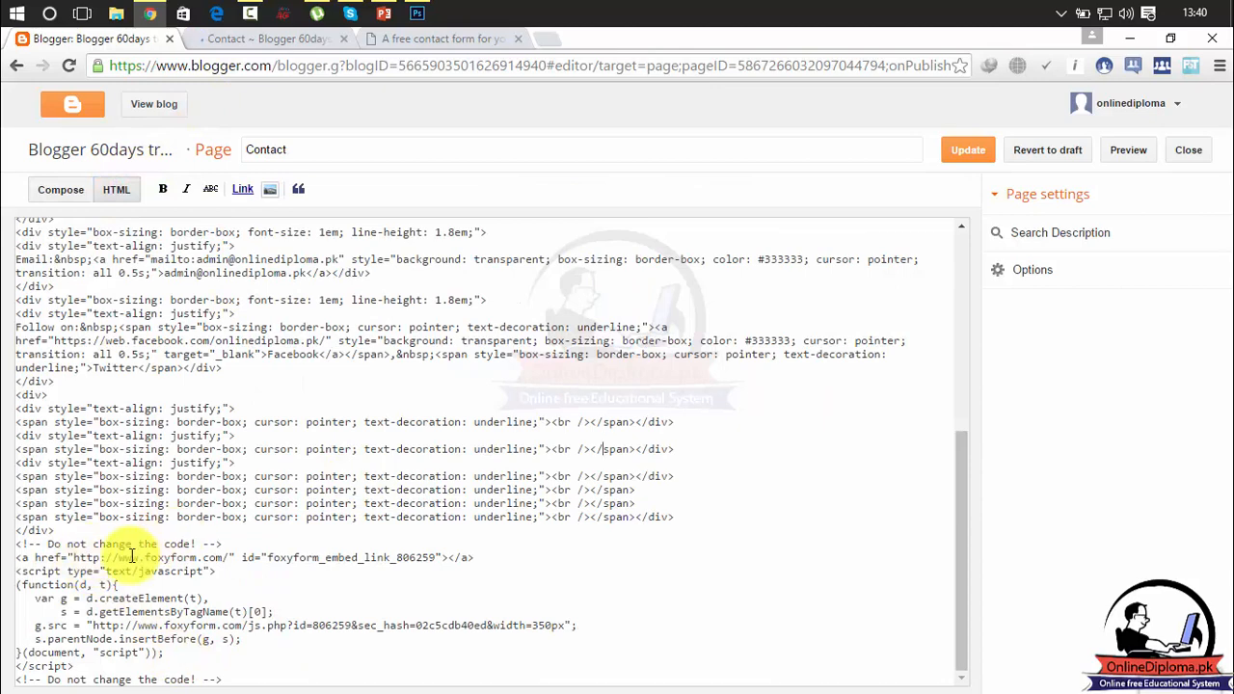
drag(16, 545, 304, 688)
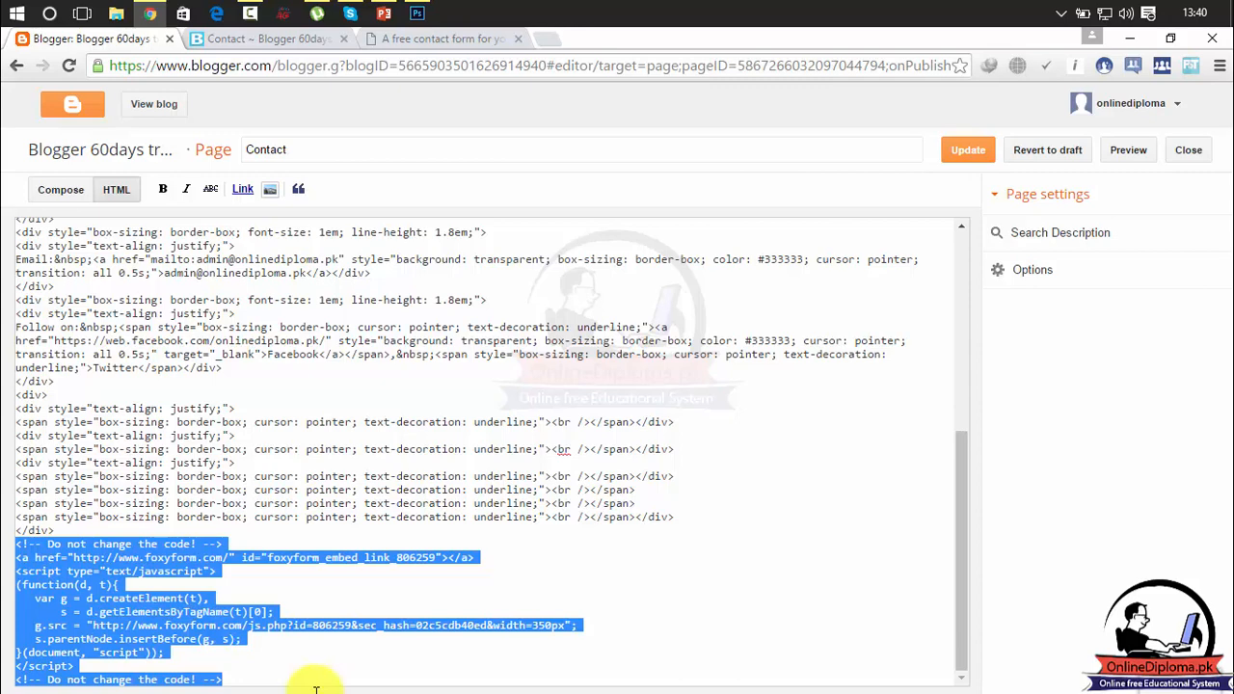
key(ctrl+z)
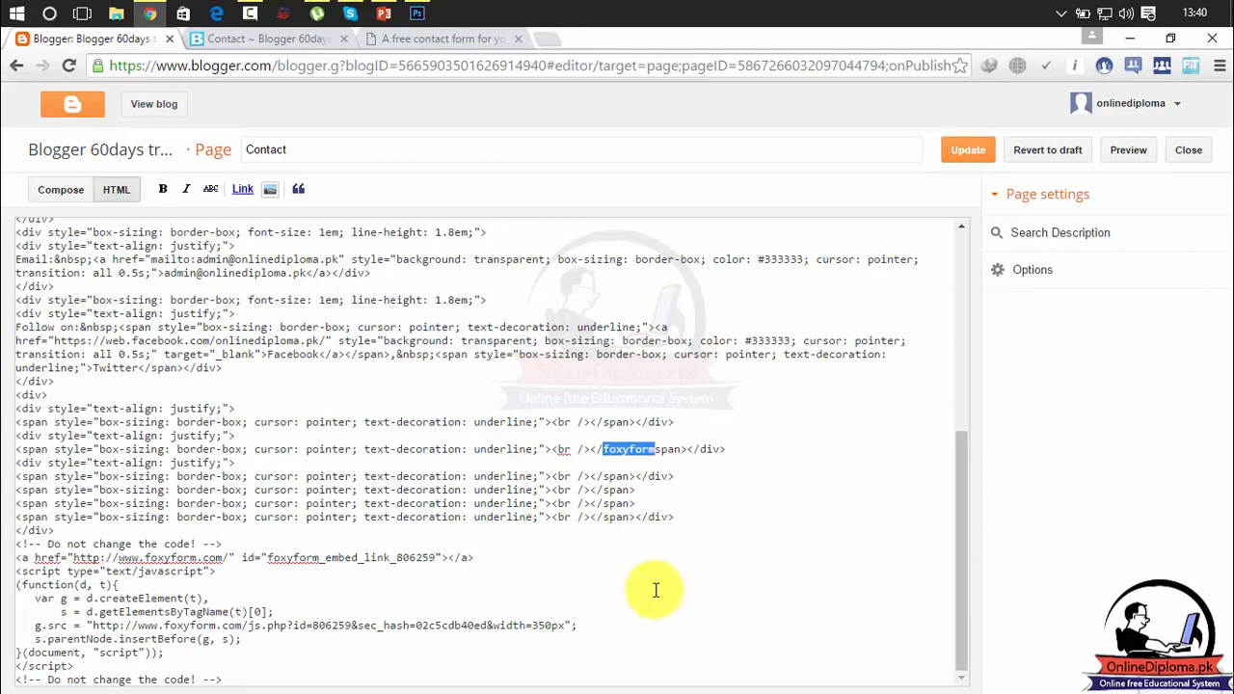
click(735, 620)
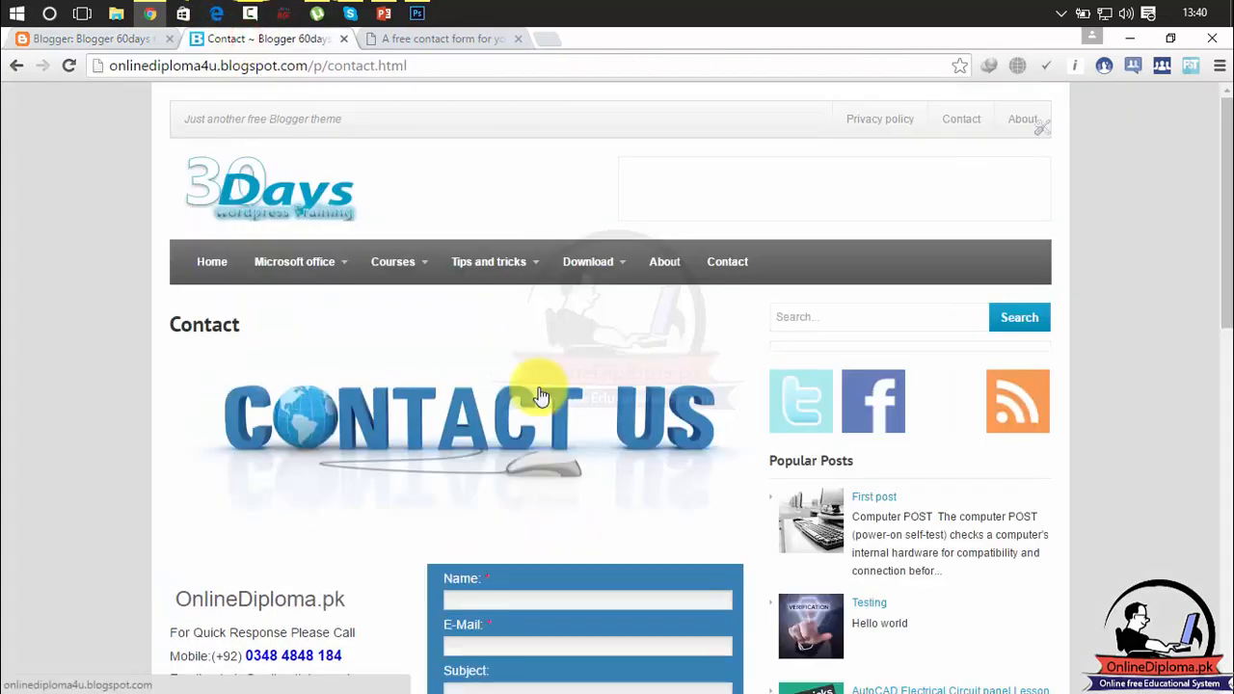
Review the embedded form on the live Contact page, and close the Contact and Foxyform pages
drag(1224, 174, 1216, 301)
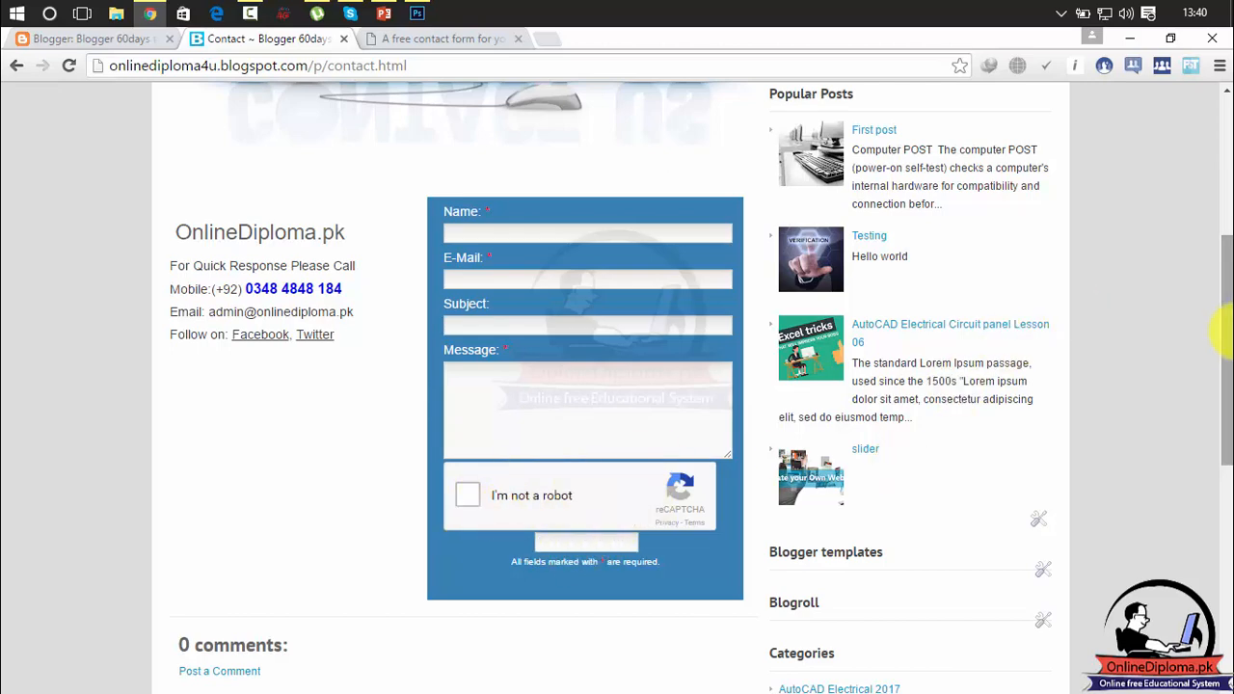
drag(1220, 331, 1220, 187)
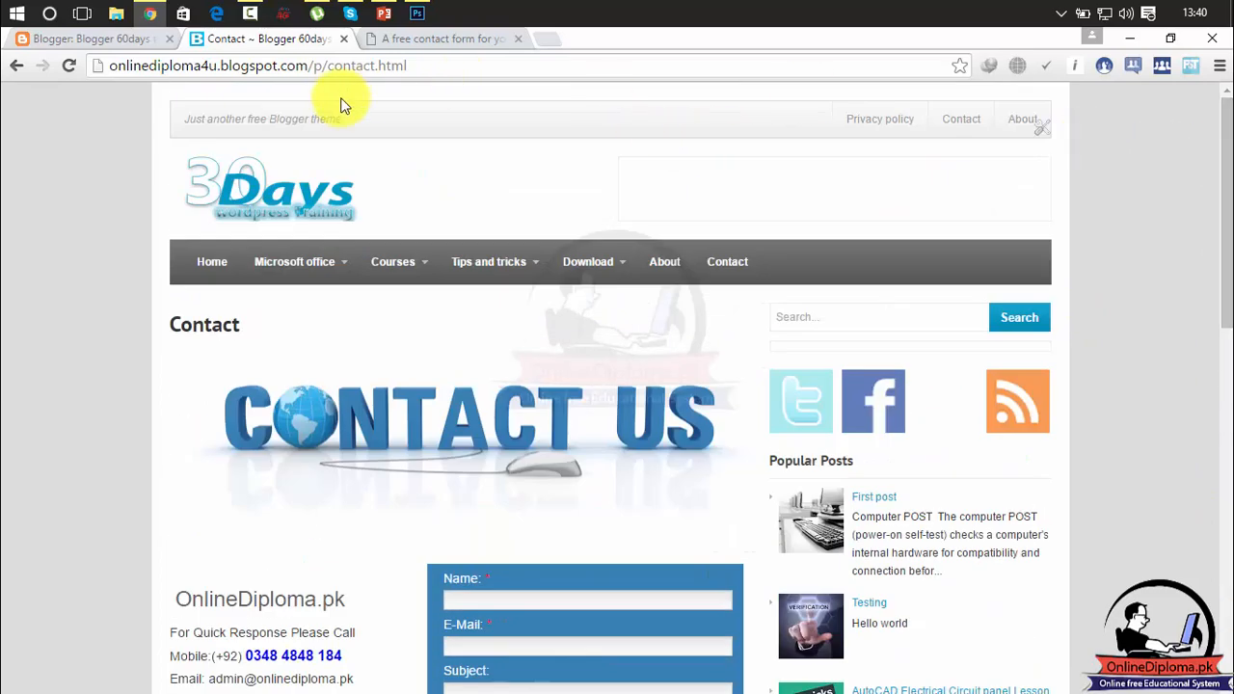
click(345, 41)
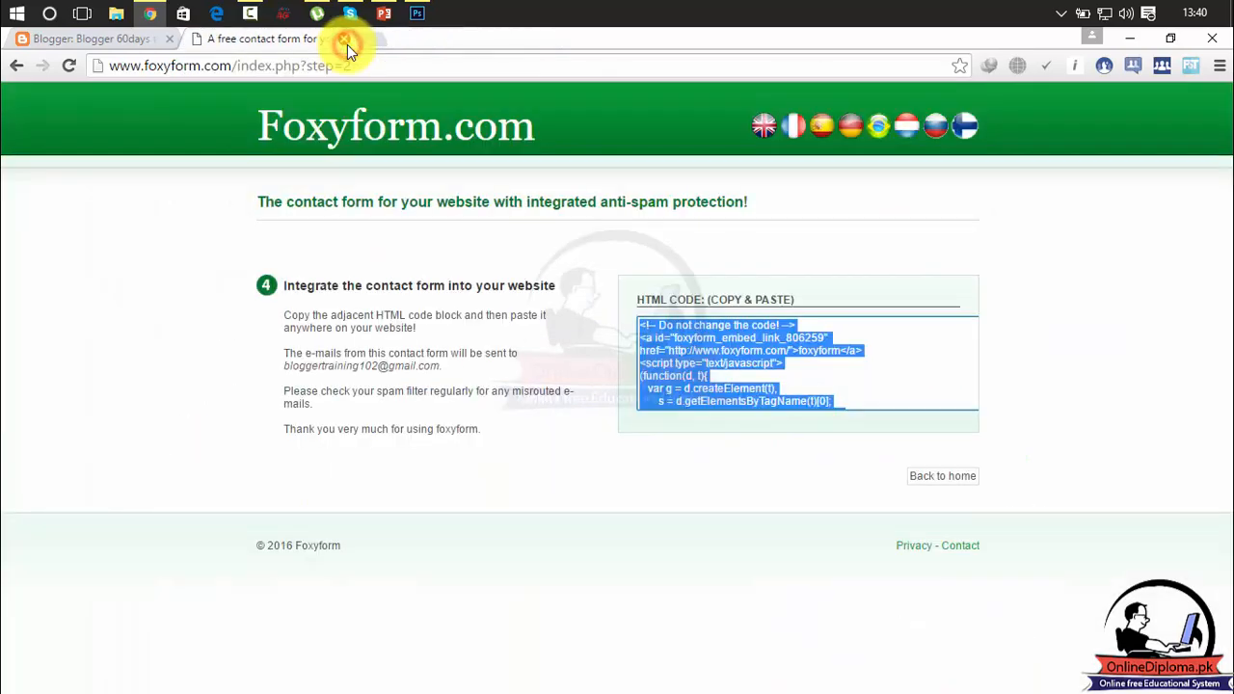
click(345, 39)
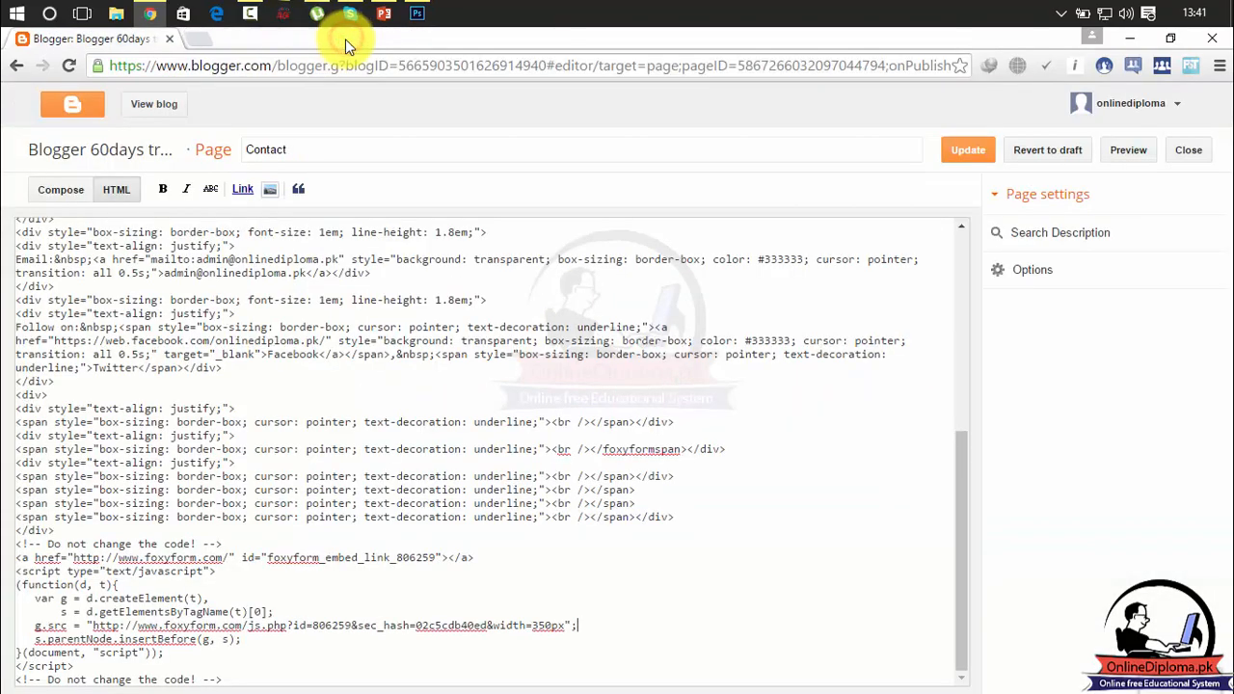
Open the live blog in a new tab, and leave the Contact page editor for the Blogger home page
click(157, 100)
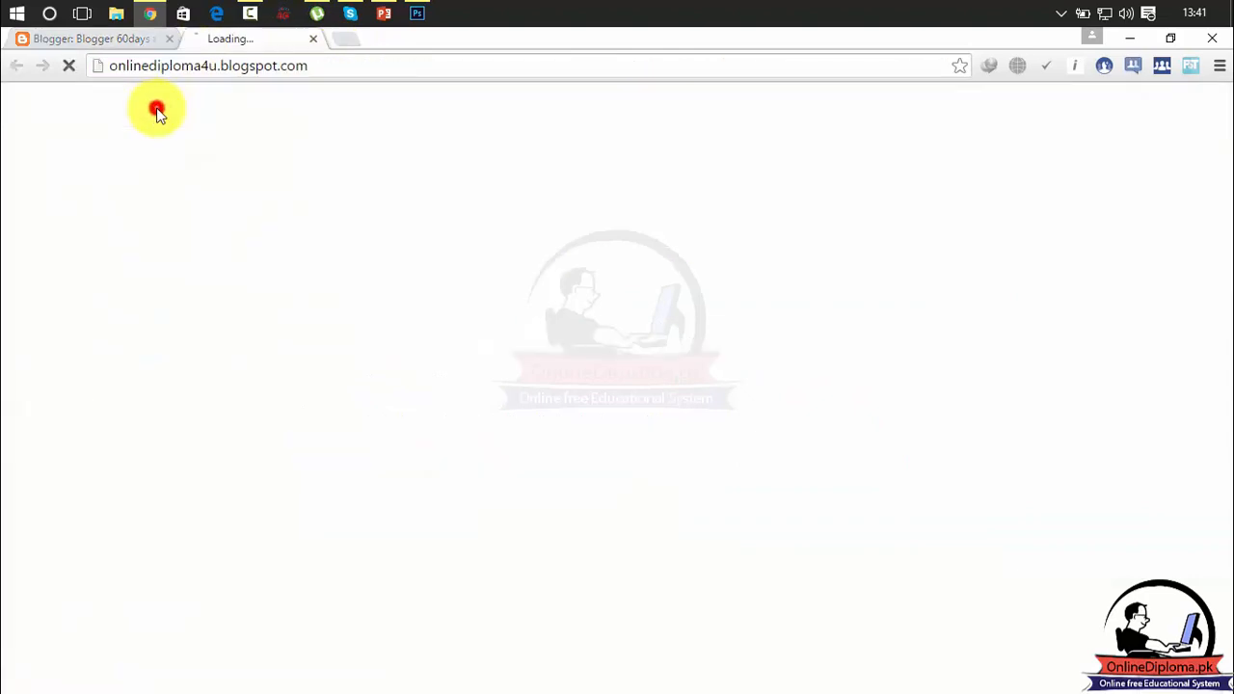
click(140, 40)
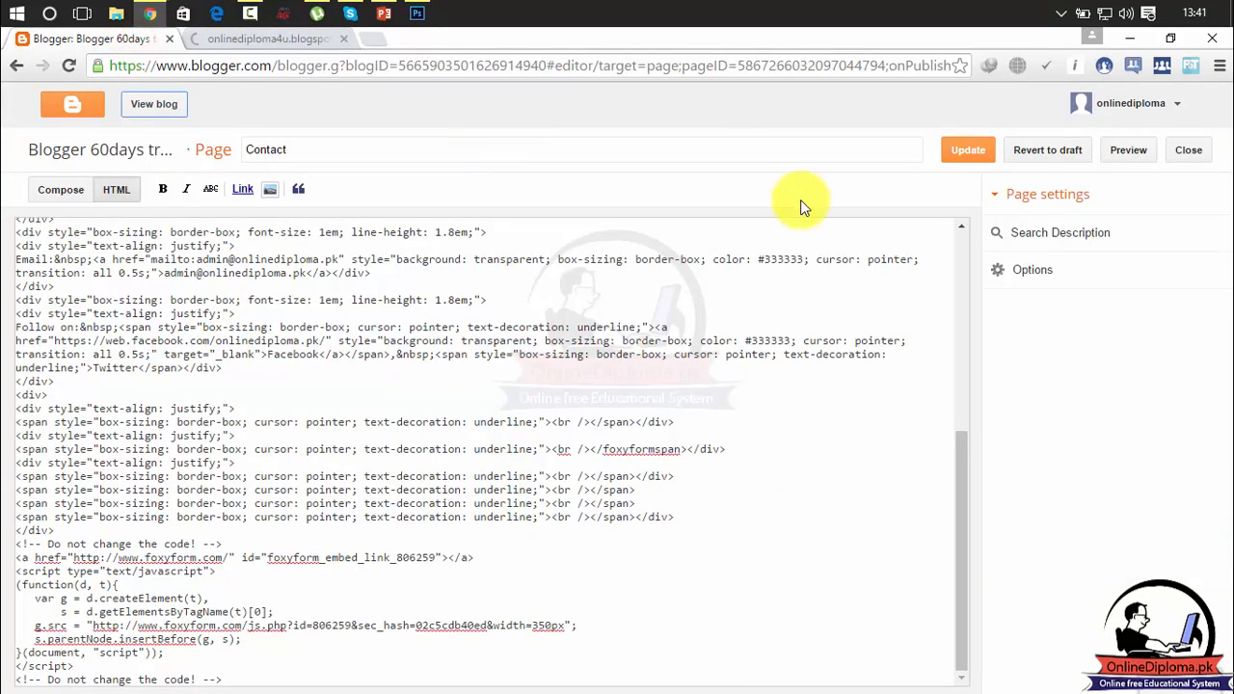
click(91, 109)
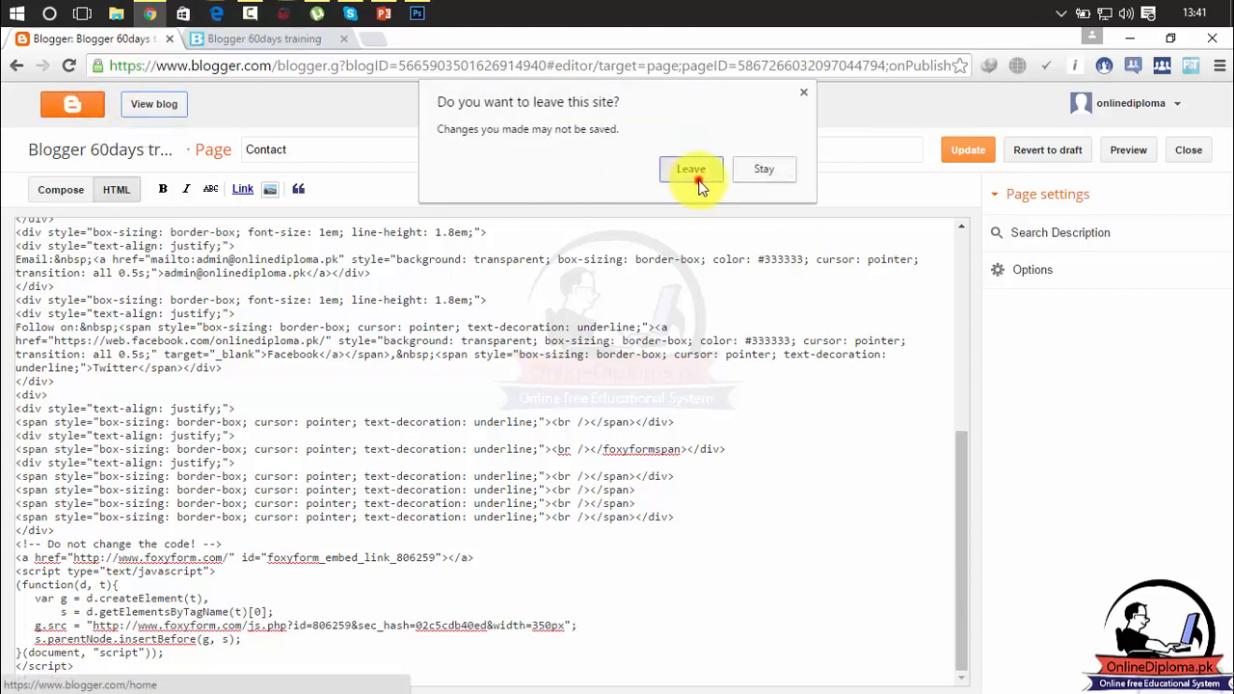